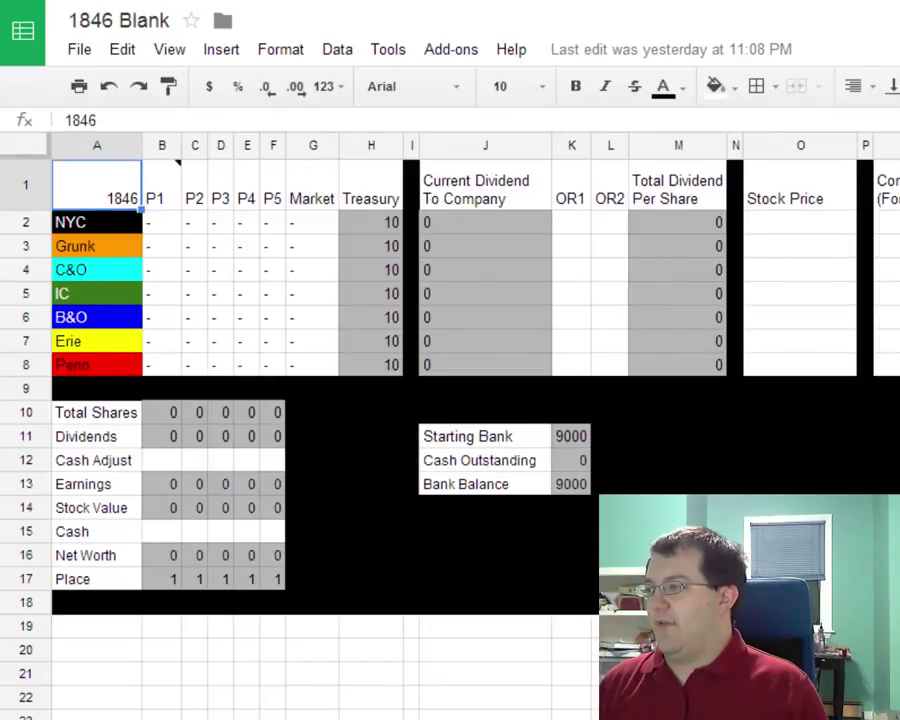
- Look over the template's player share counts, OR dividend entries and Treasury share counts
drag(170, 226, 311, 366)
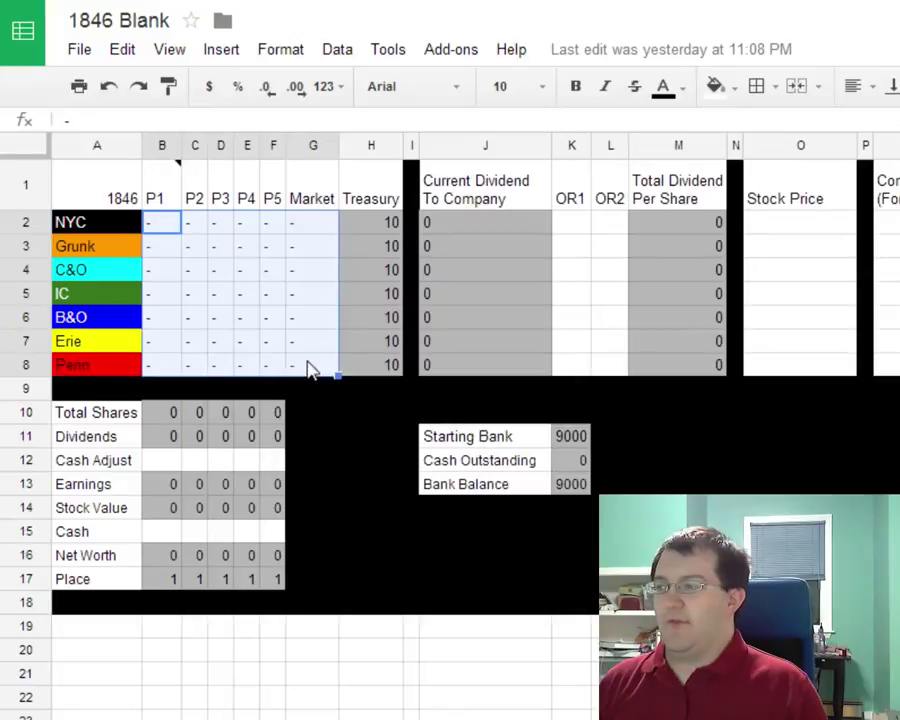
click(250, 279)
click(194, 246)
drag(194, 246, 220, 270)
drag(571, 222, 575, 245)
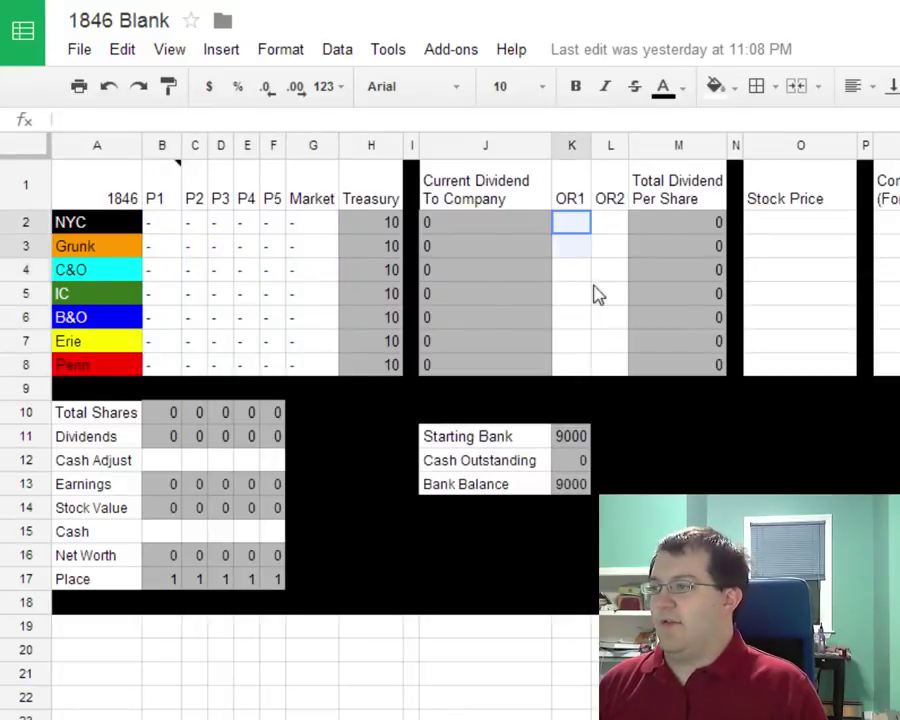
drag(595, 295, 600, 296)
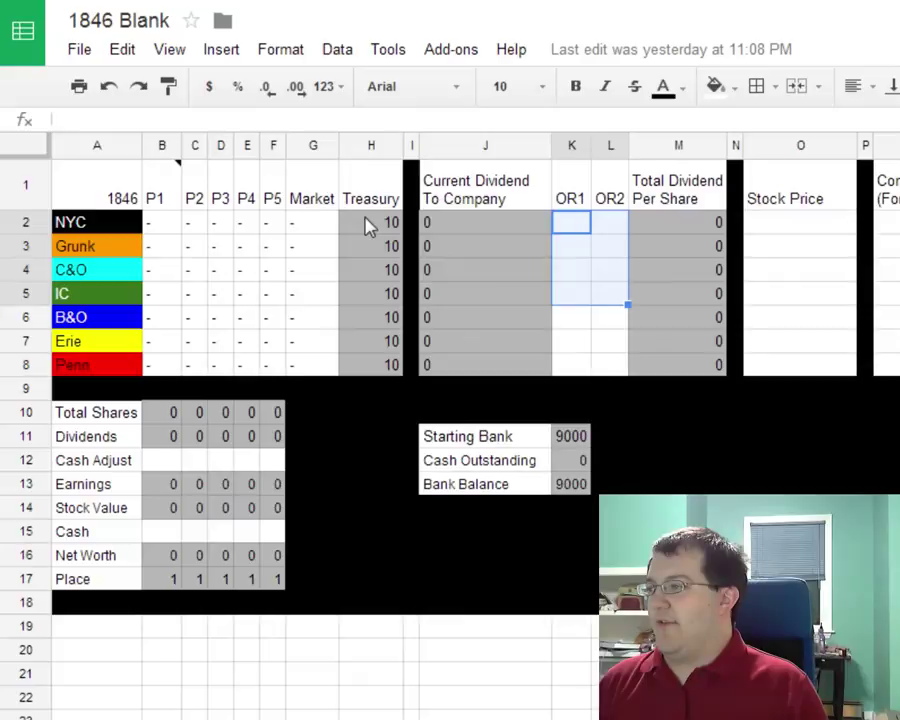
drag(372, 232, 376, 364)
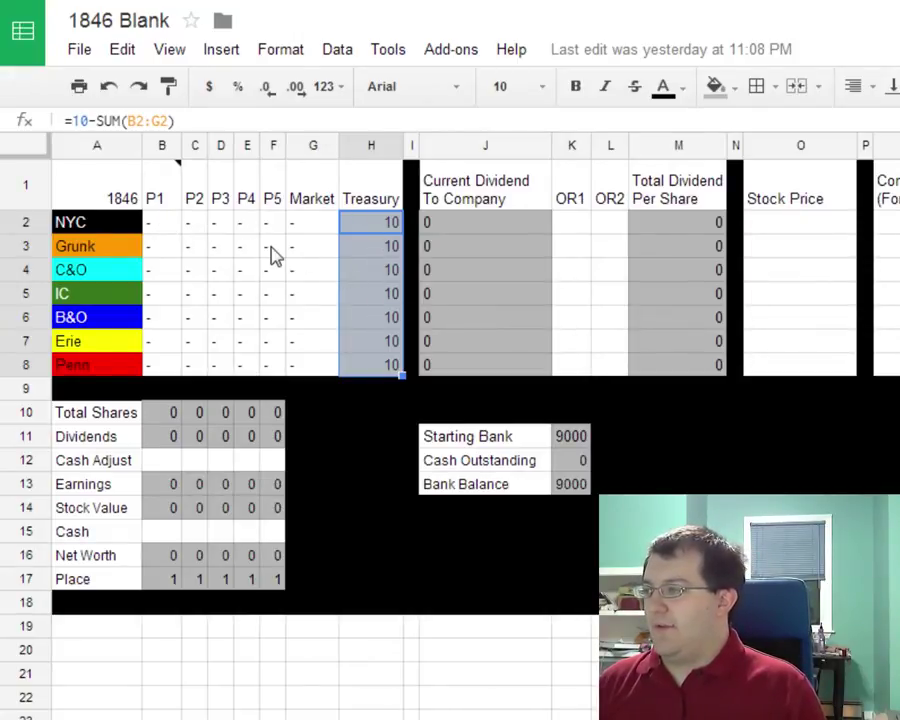
click(166, 226)
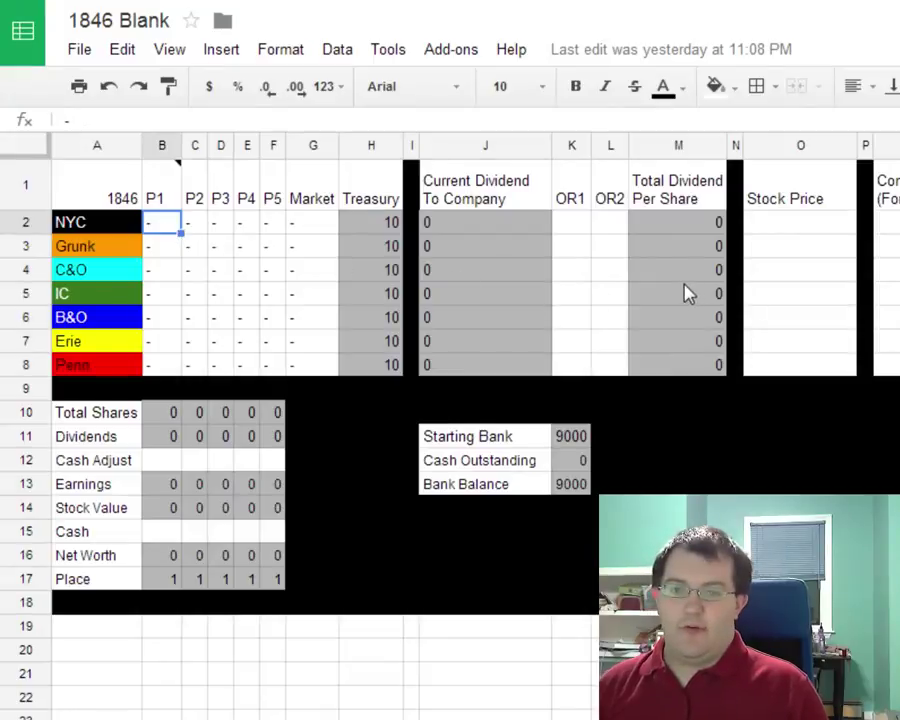
click(107, 197)
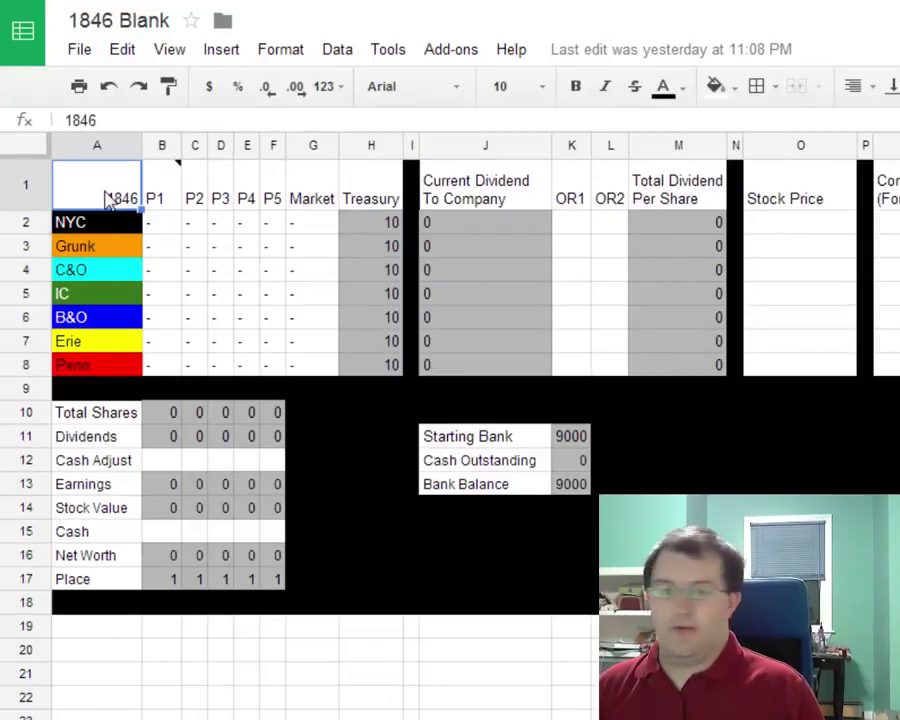
- Save a copy named 'Demo 1846 Game' without sharing it with the same people
click(80, 56)
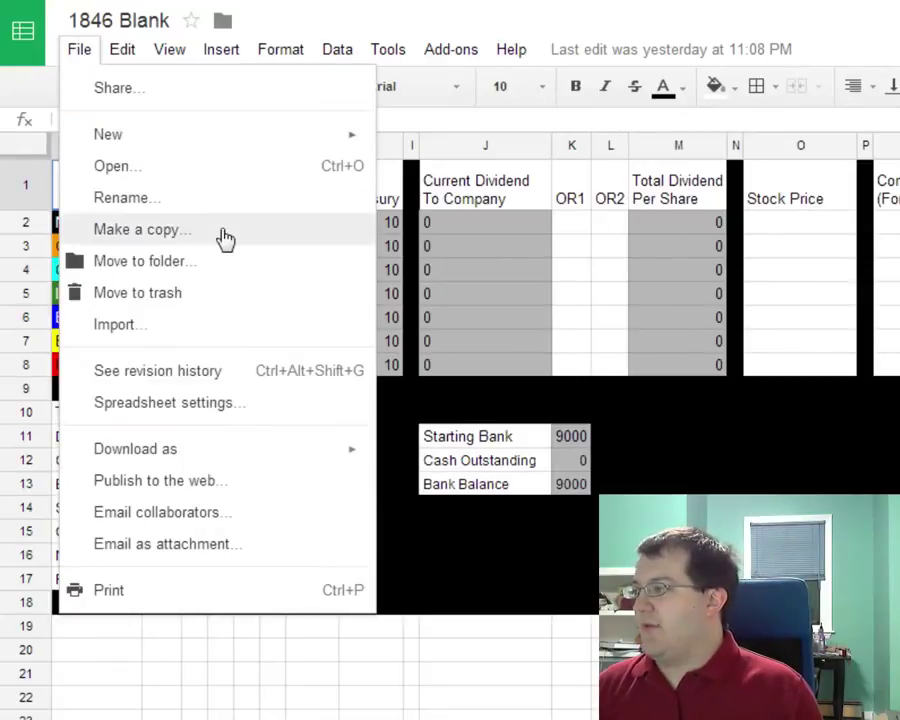
click(170, 233)
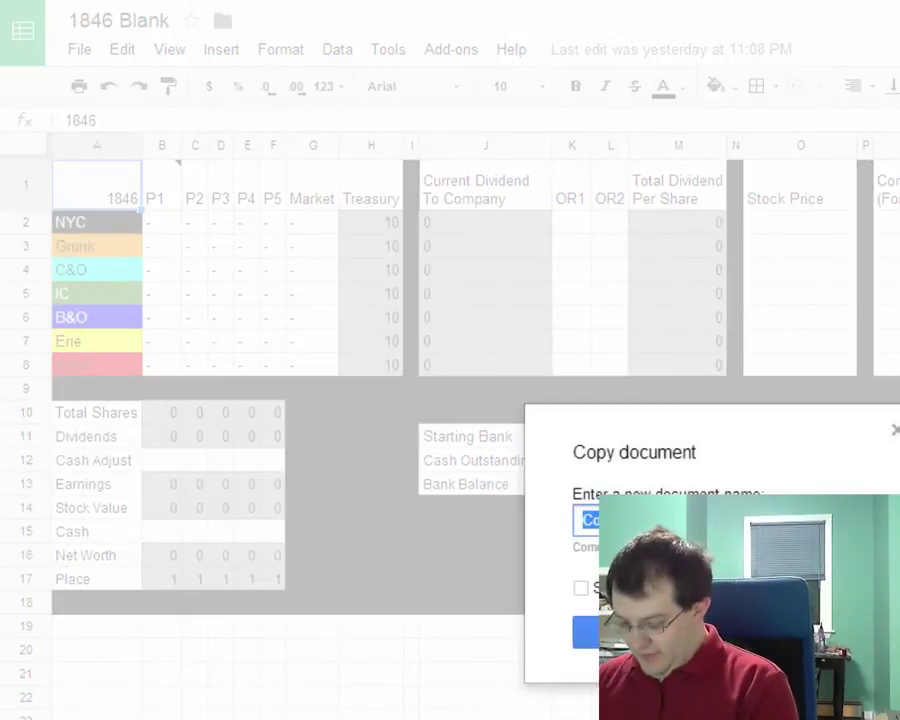
text(De)
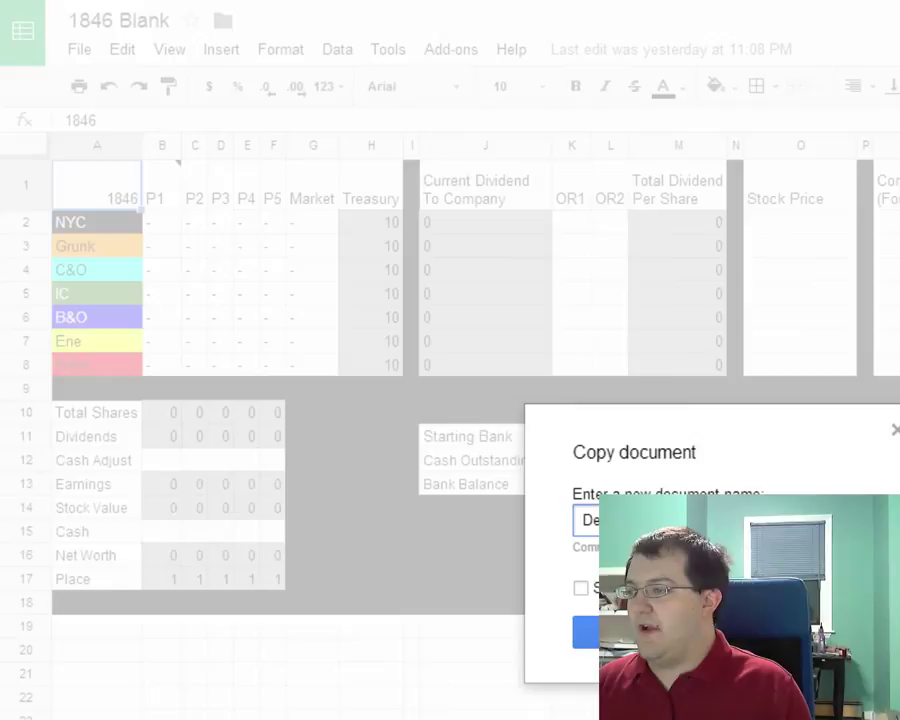
key(Tab)
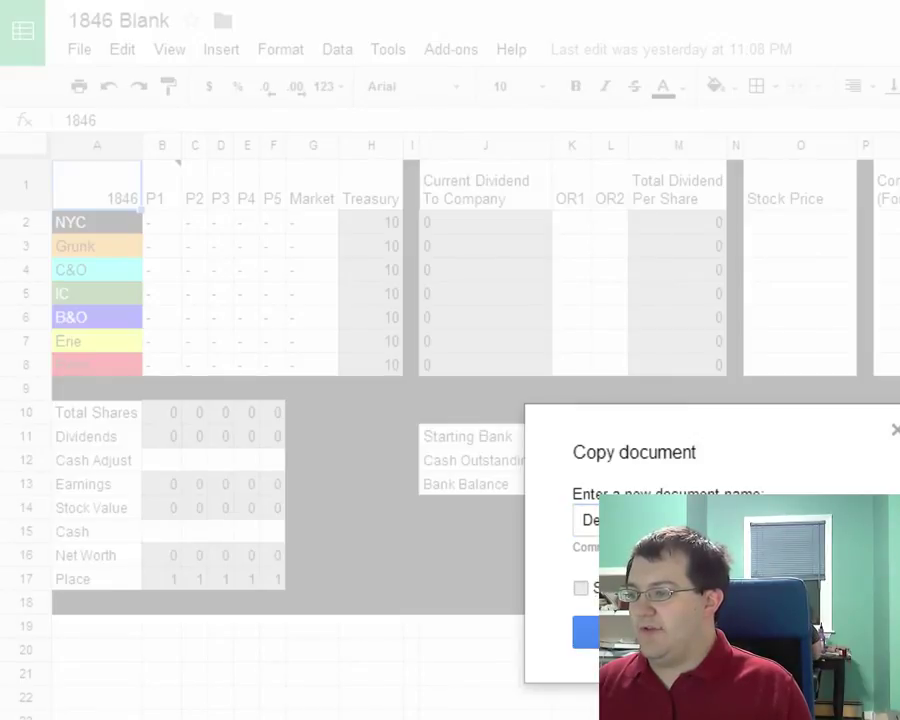
click(586, 591)
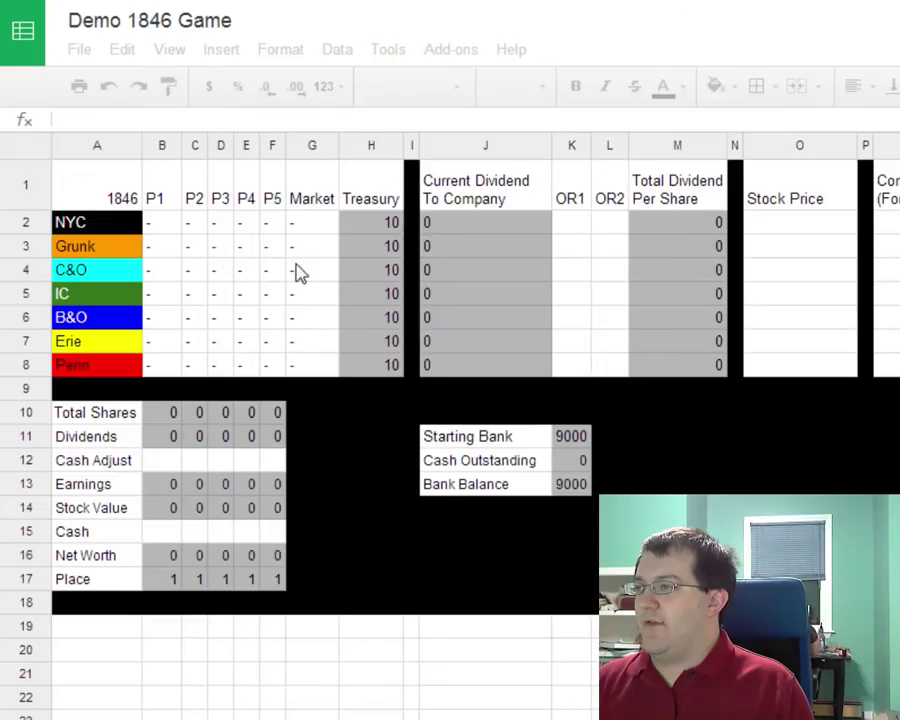
- Enter the four players' names in B1:E1, clear the P5 header, and widen the player columns
click(160, 202)
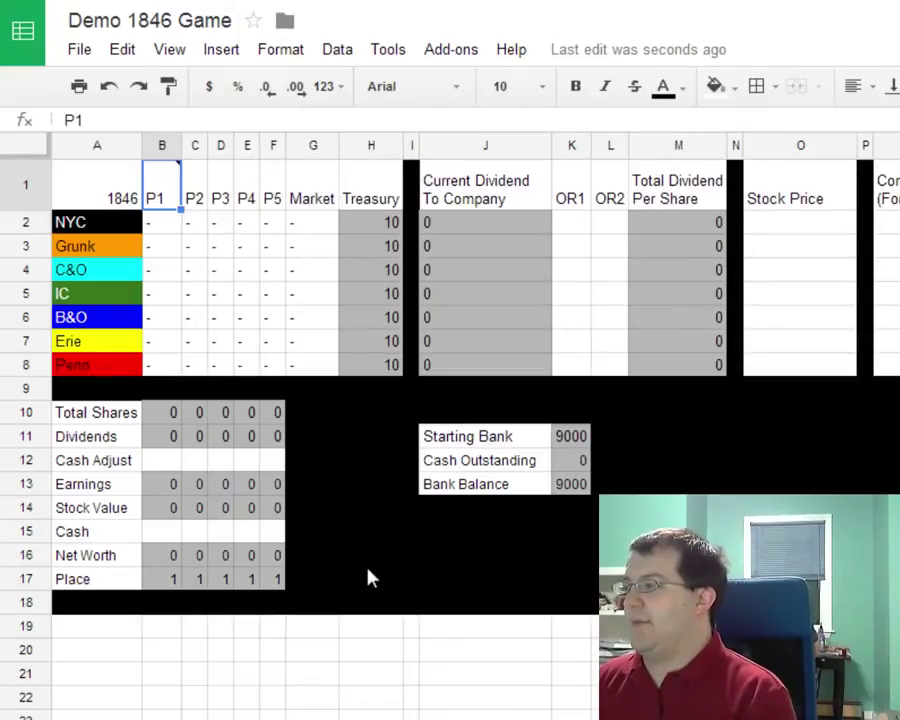
text(S)
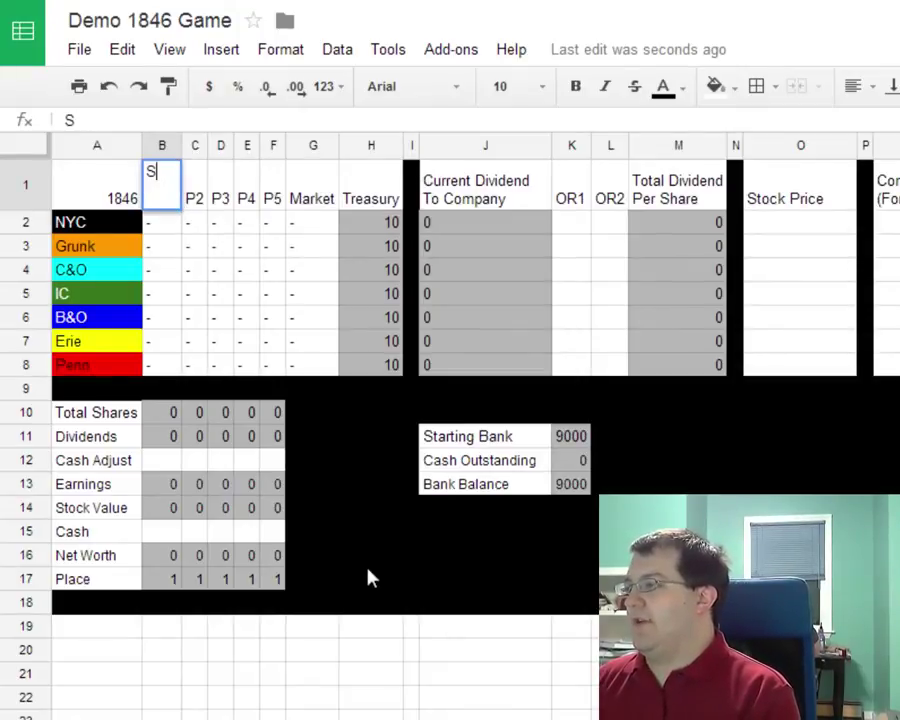
text(am)
key(Tab)
text(Eric)
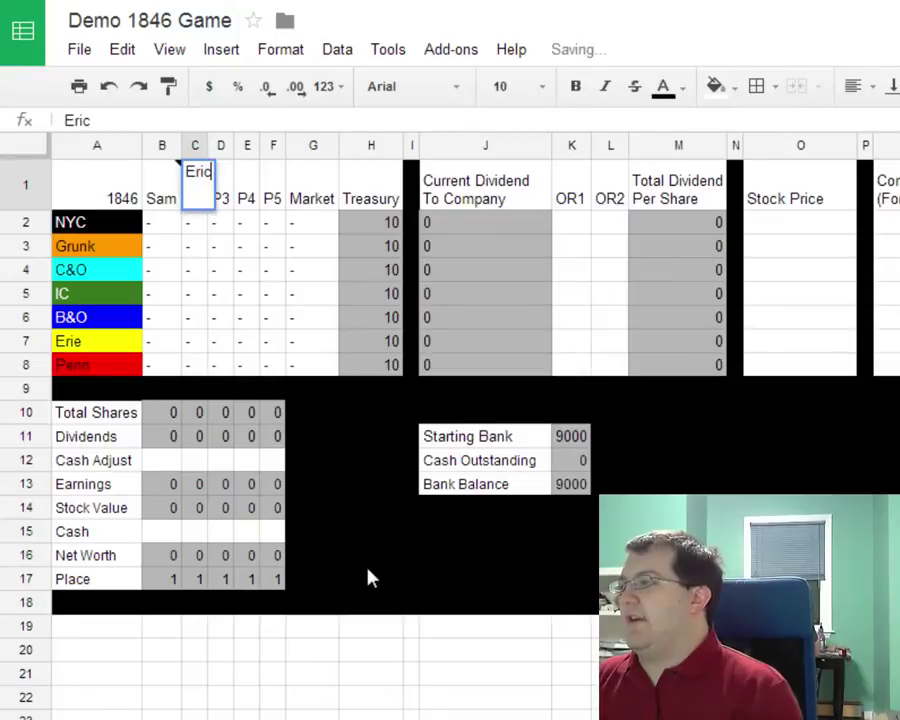
key(Tab)
text(M)
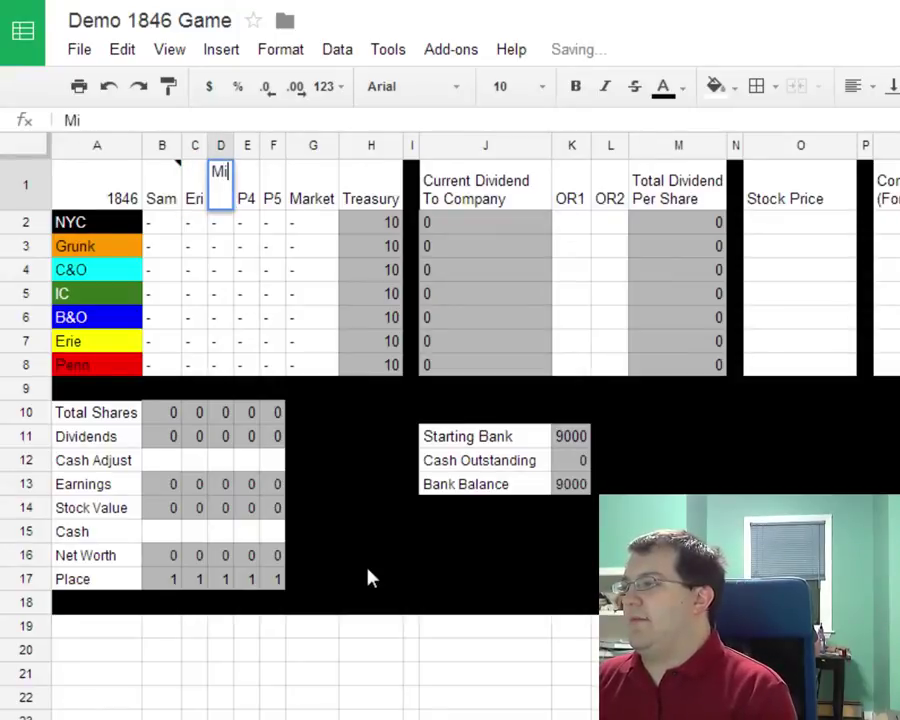
text(ike)
key(Tab)
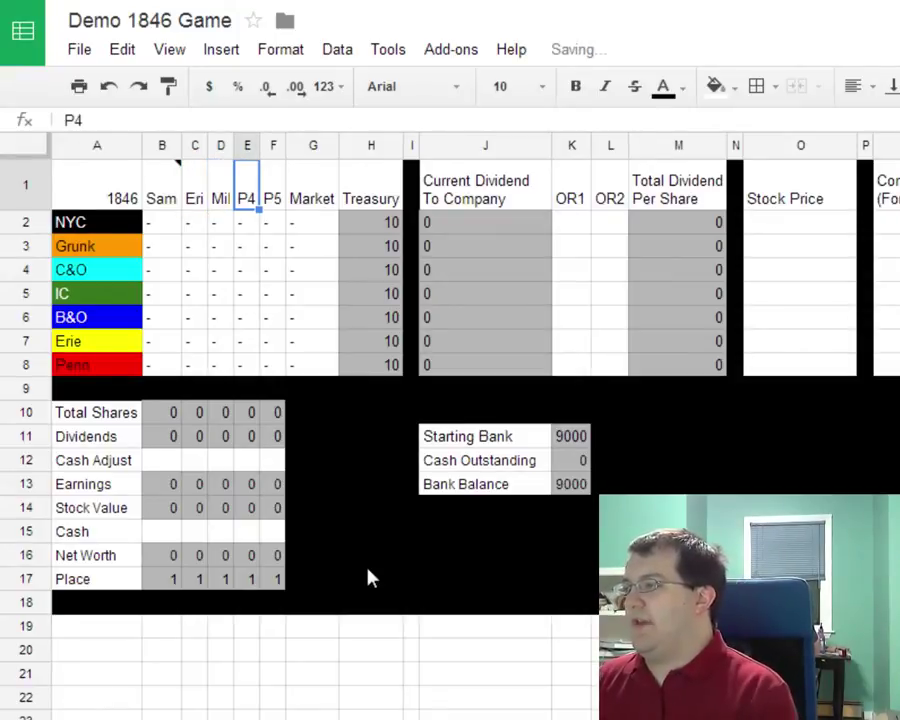
text(Joe)
key(BackSpace)
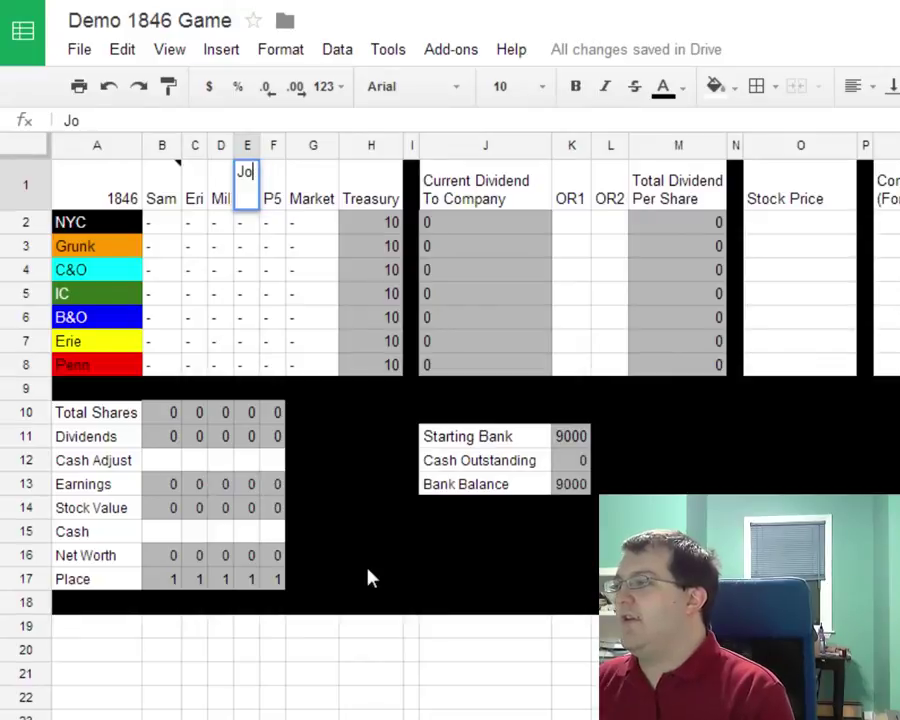
text(hn)
key(Tab)
key(BackSpace)
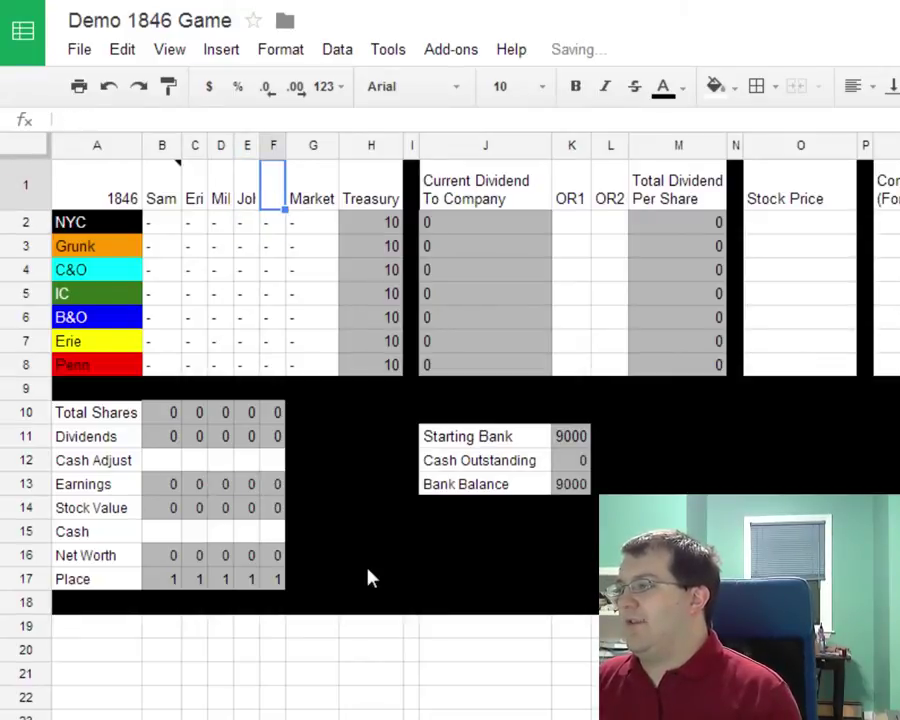
drag(182, 142, 291, 145)
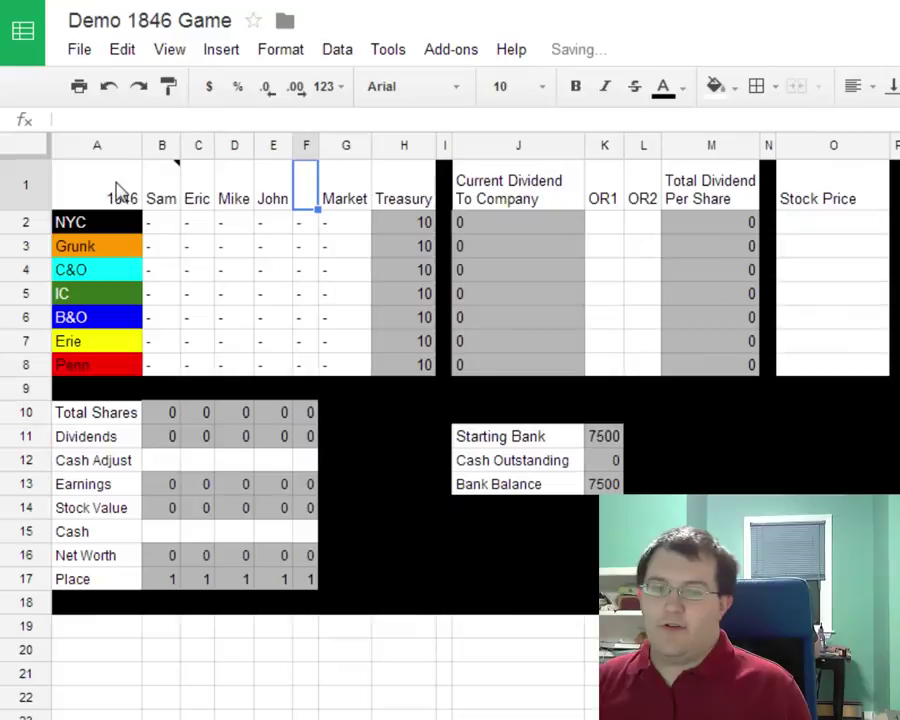
click(168, 230)
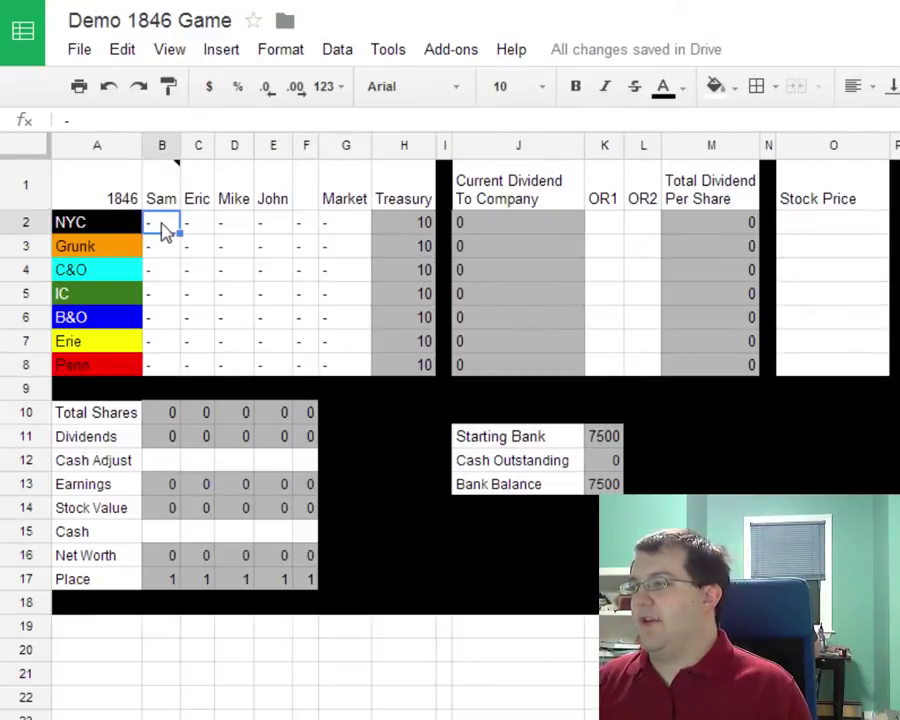
click(198, 251)
click(165, 230)
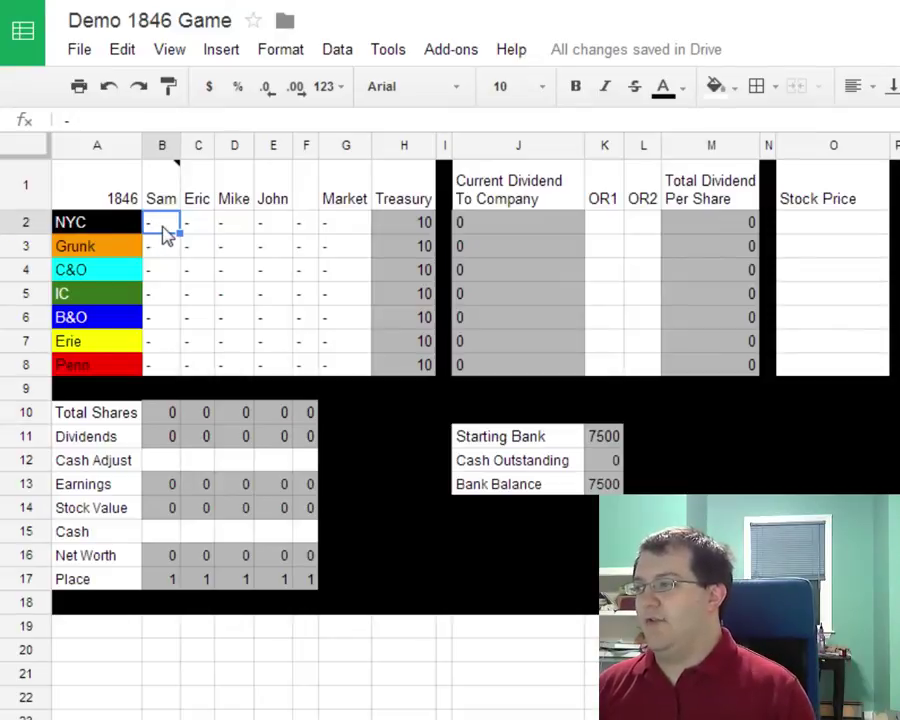
key(Right)
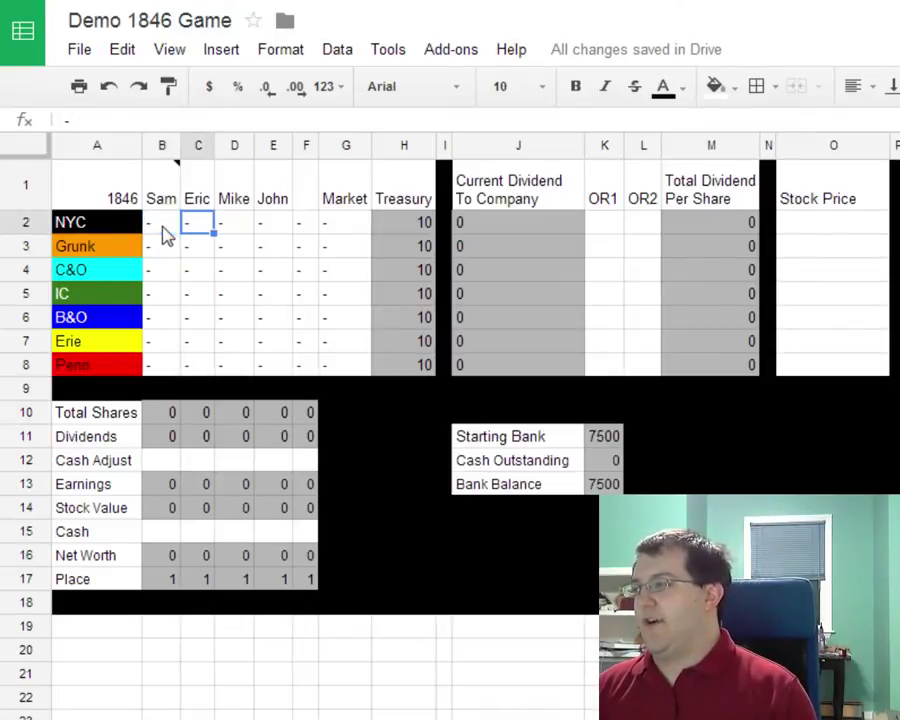
key(Left)
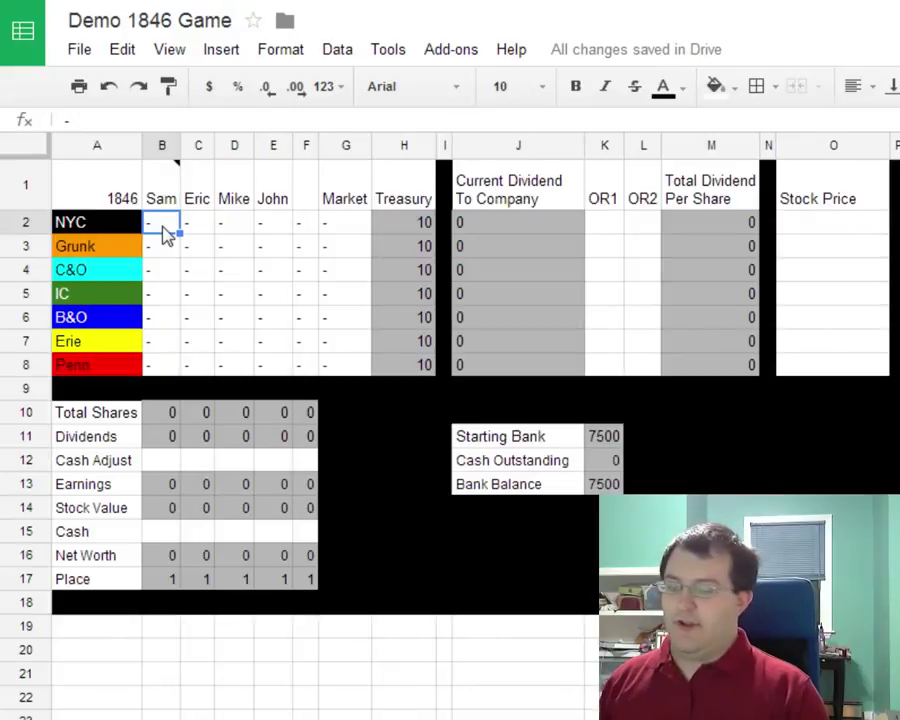
key(Up)
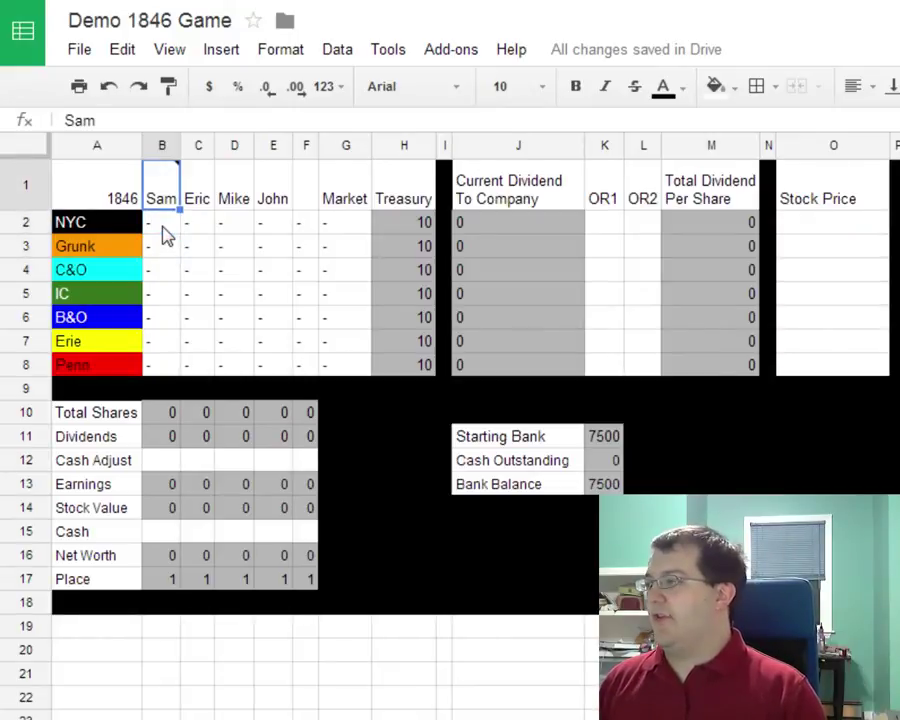
key(Right)
key(Right)
key(Right)
key(Left)
key(Left)
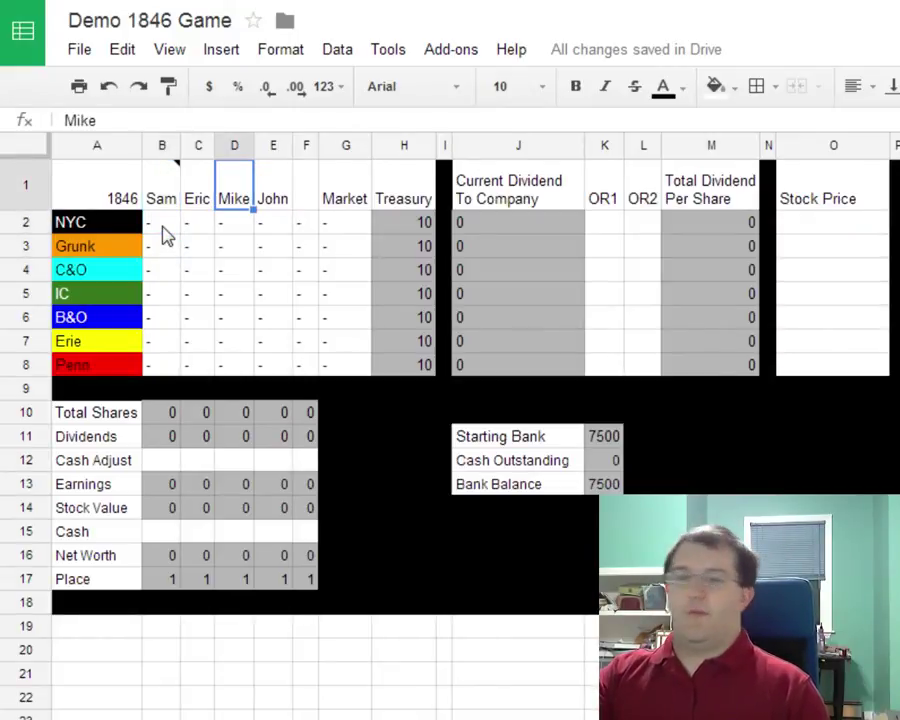
key(Left)
key(Down)
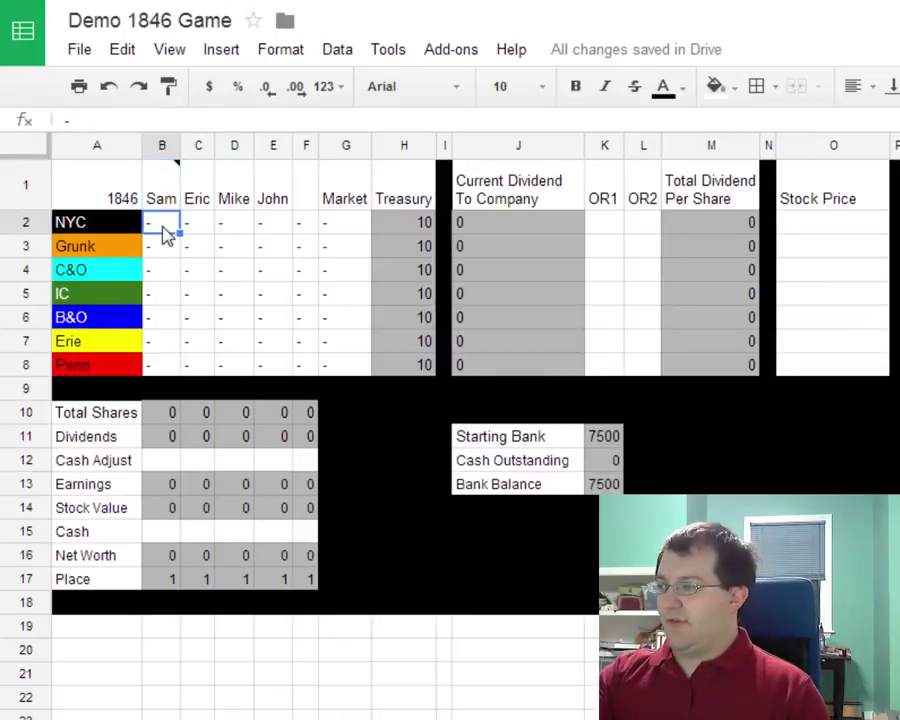
key(Up)
key(Right)
key(Right)
key(Right)
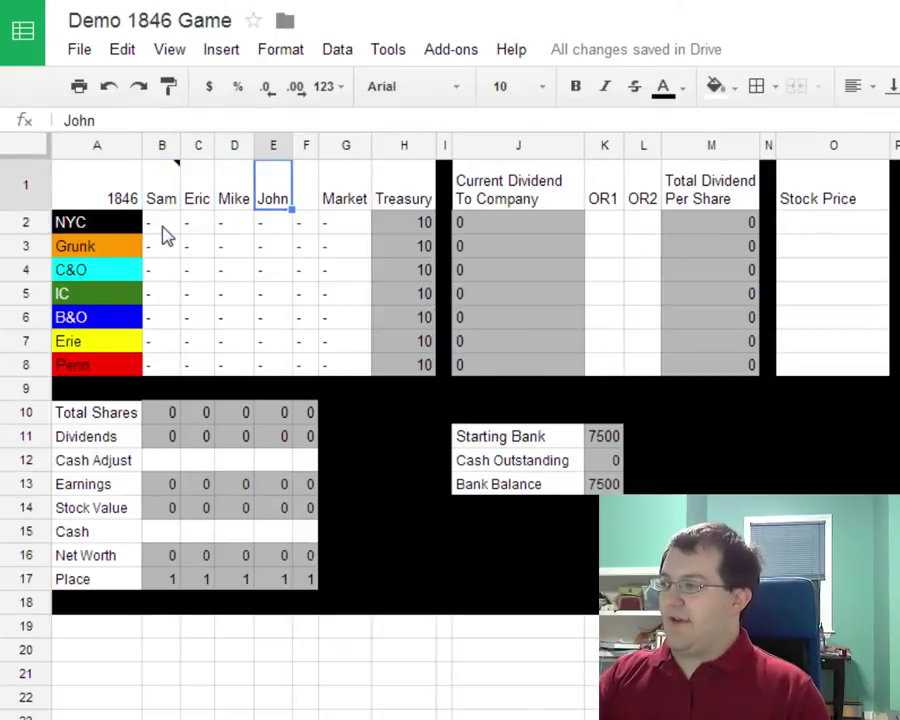
key(Left)
key(Left)
key(Left)
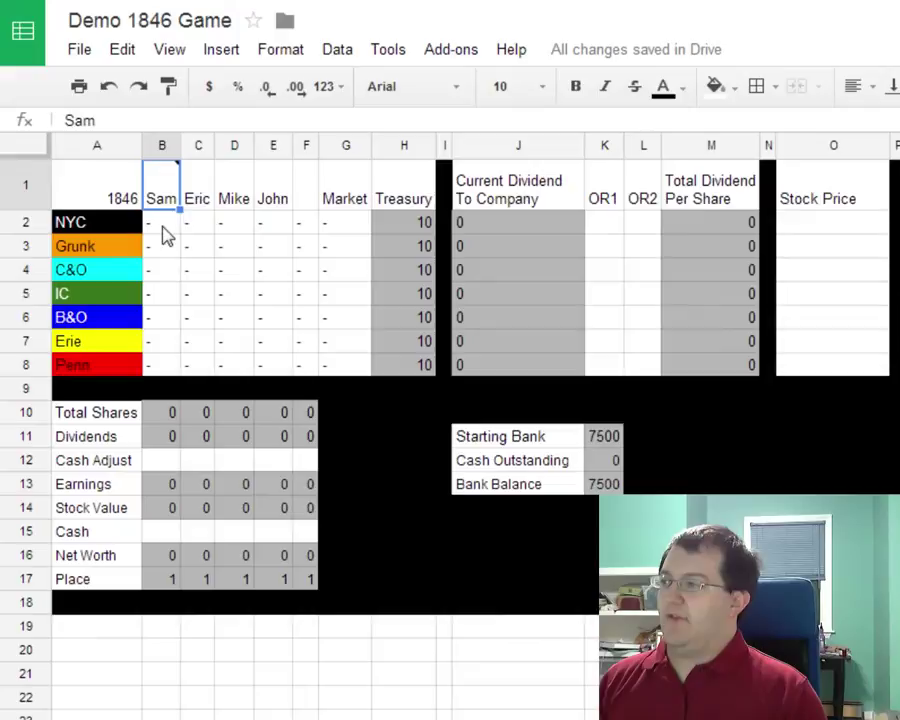
key(Down)
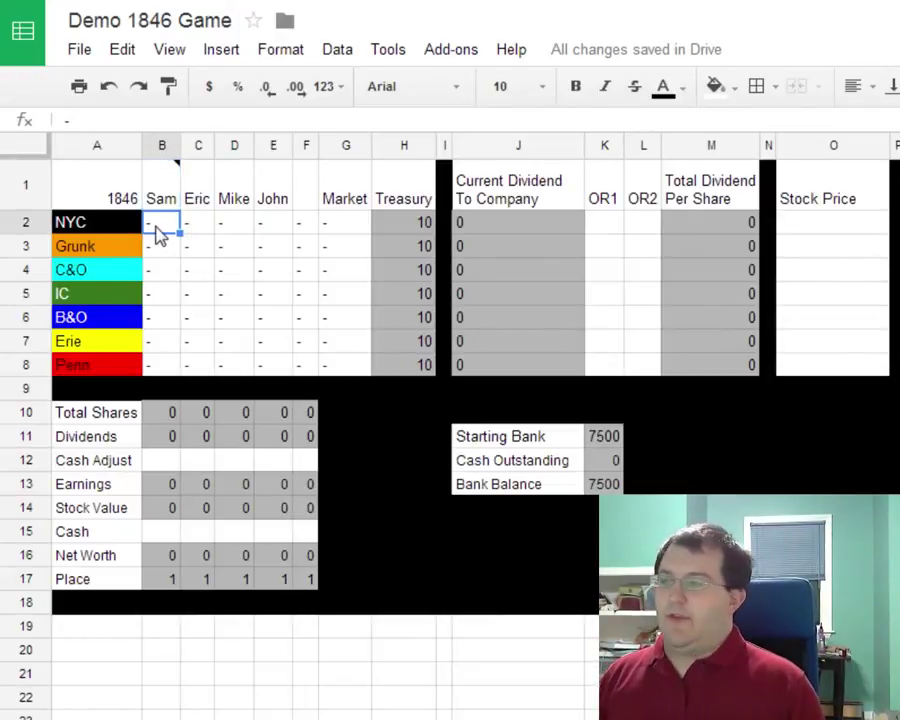
key(Left)
key(Right)
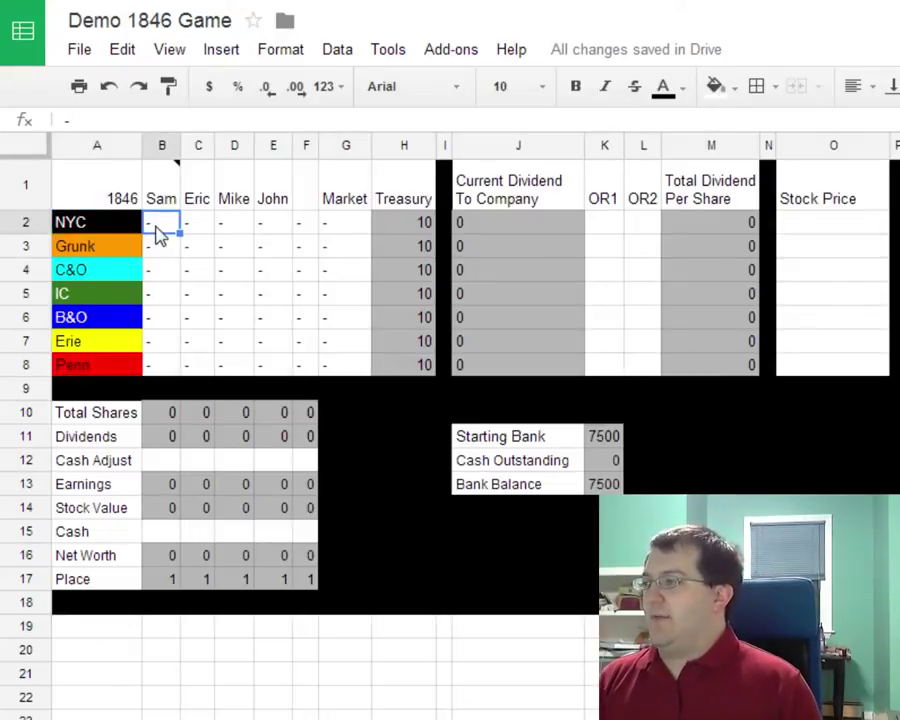
- Enter NYC holdings of 2, 3, 0, 0 for the players and 2 for the market
text(2)
key(Tab)
text(3)
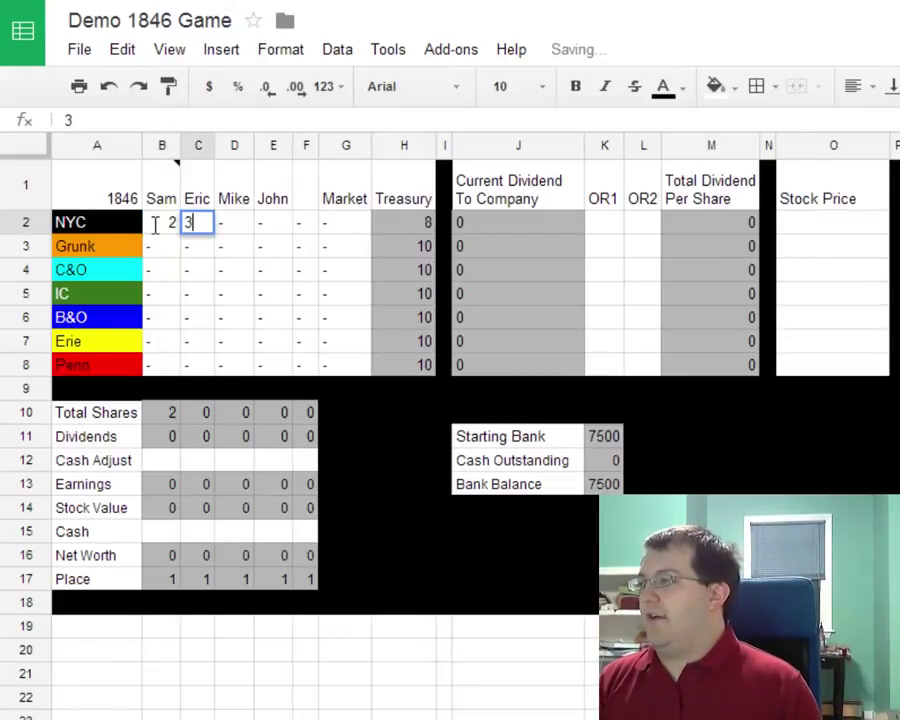
key(Tab)
text(0)
key(Tab)
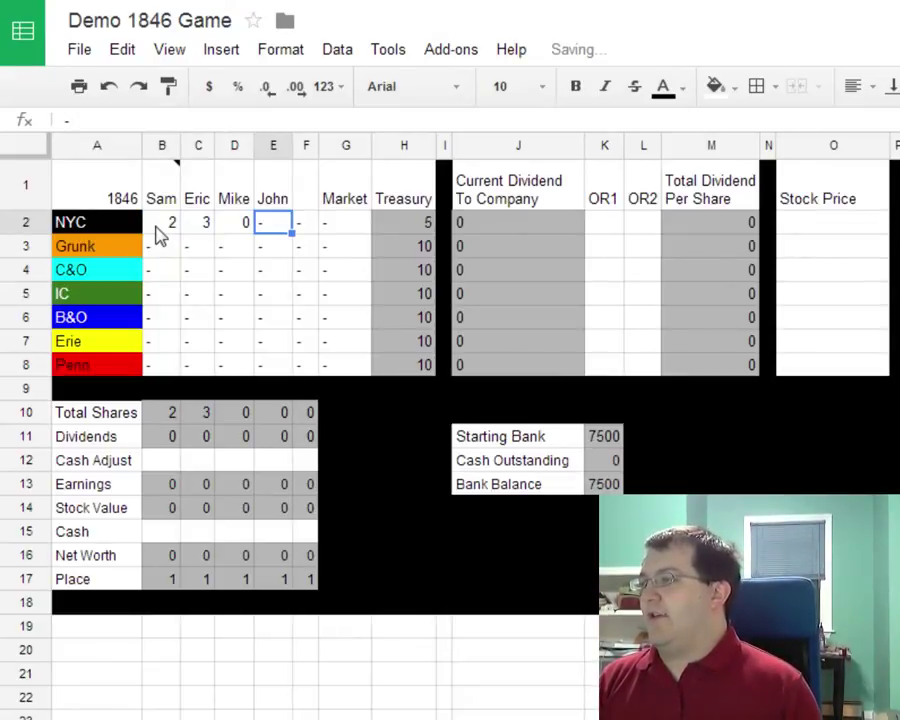
text(0)
key(Tab)
key(Tab)
text(2)
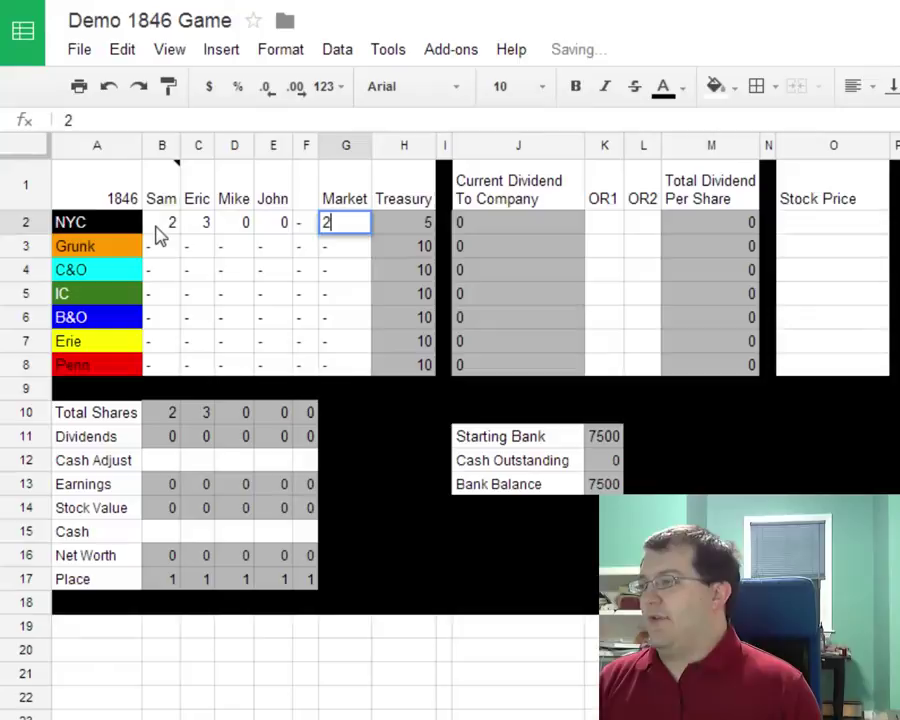
key(Tab)
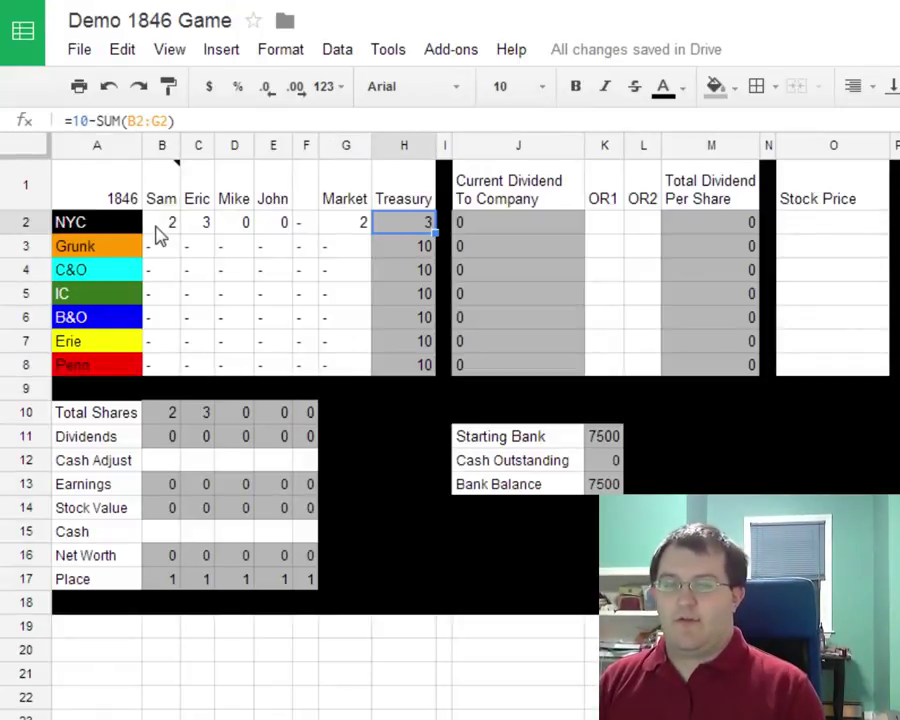
key(Left)
key(Right)
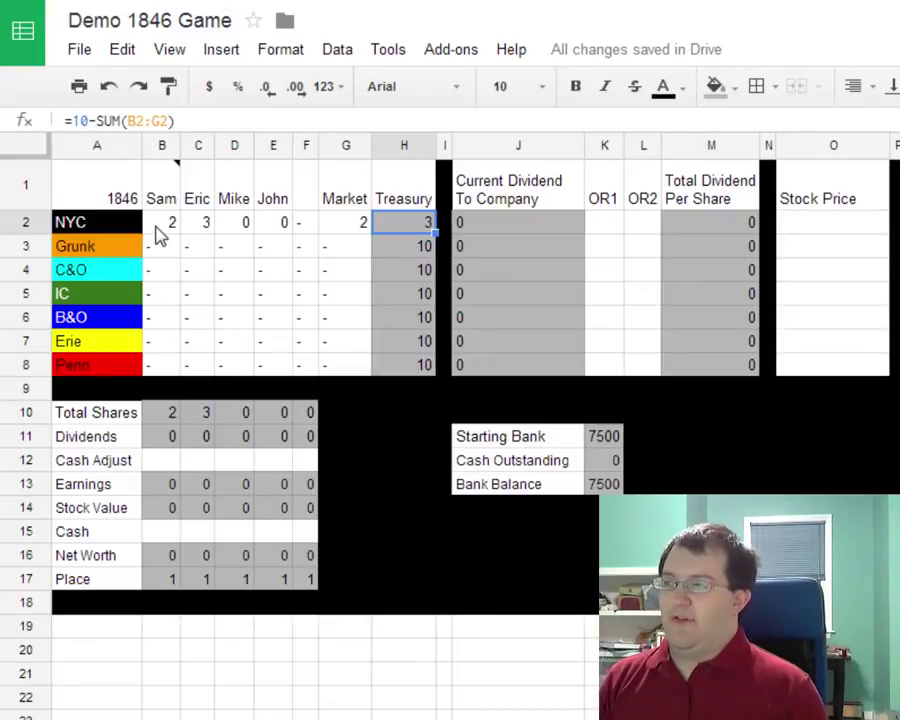
key(Left)
key(Left)
key(Left)
key(Left)
key(Left)
key(Left)
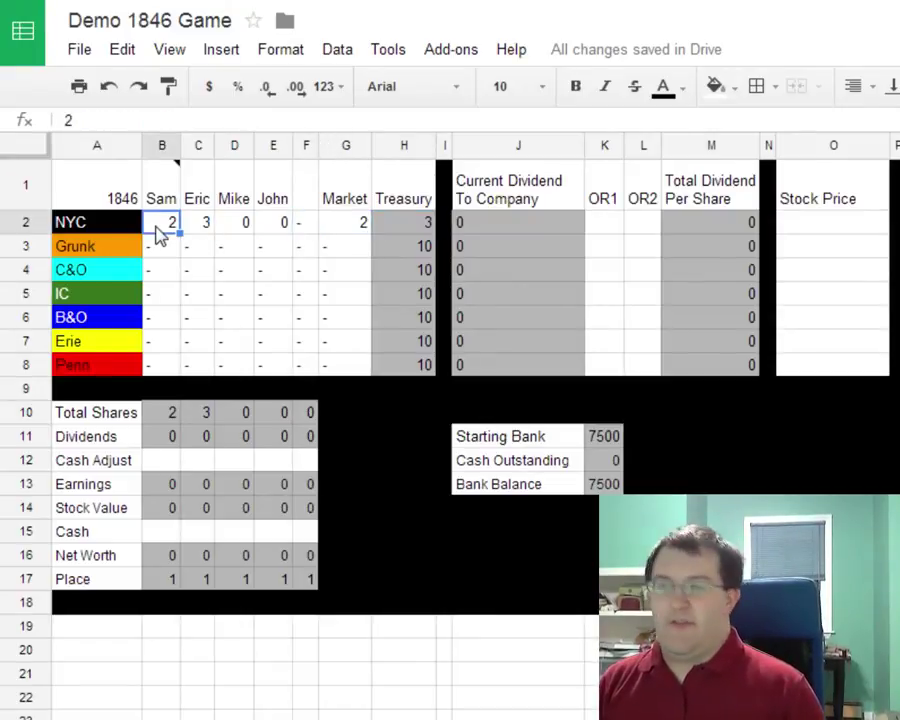
- Enter C&O holdings of 0, 4, 4, 0 for the players and 0 for the market
key(Down)
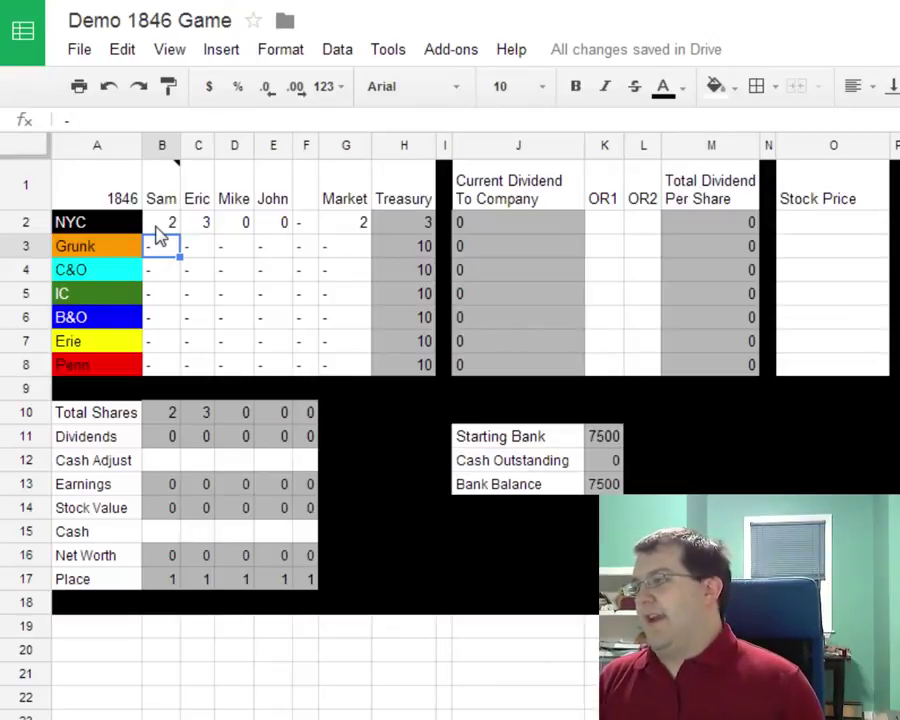
key(Down)
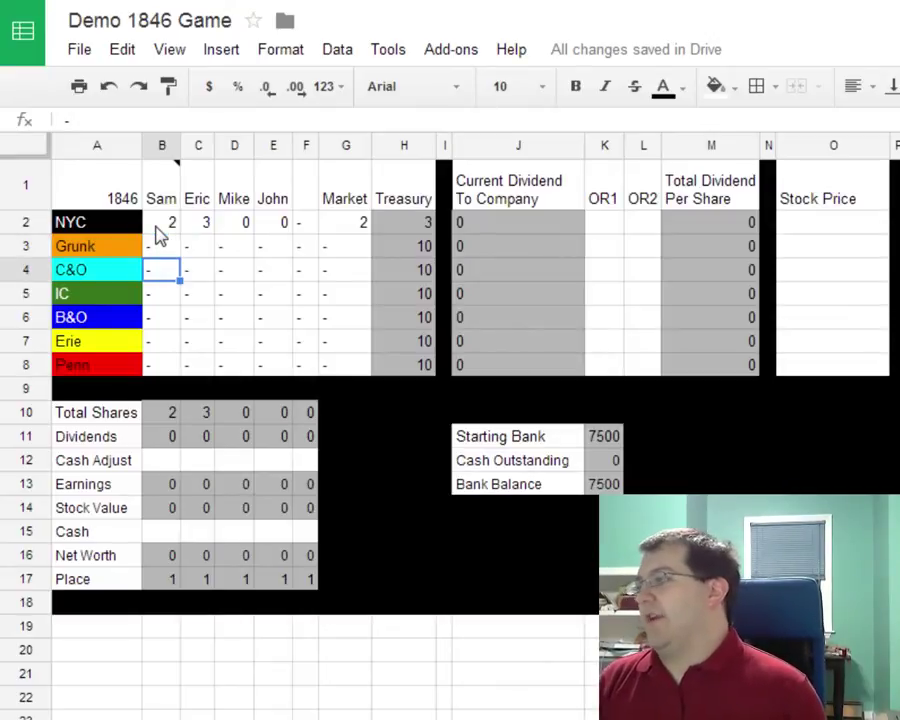
text(0)
key(Tab)
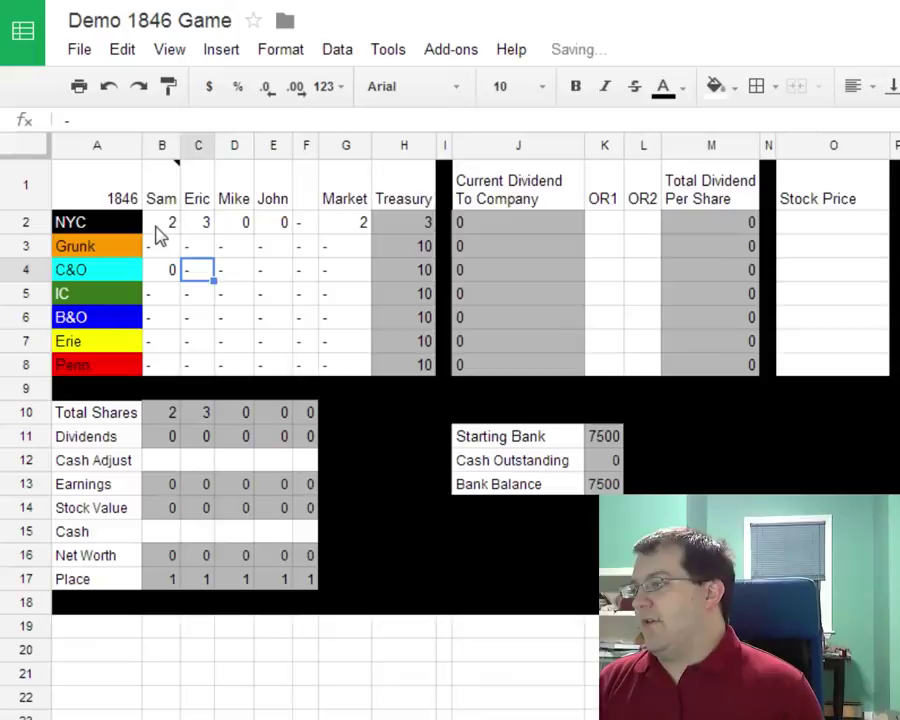
text(4)
key(Tab)
text(4)
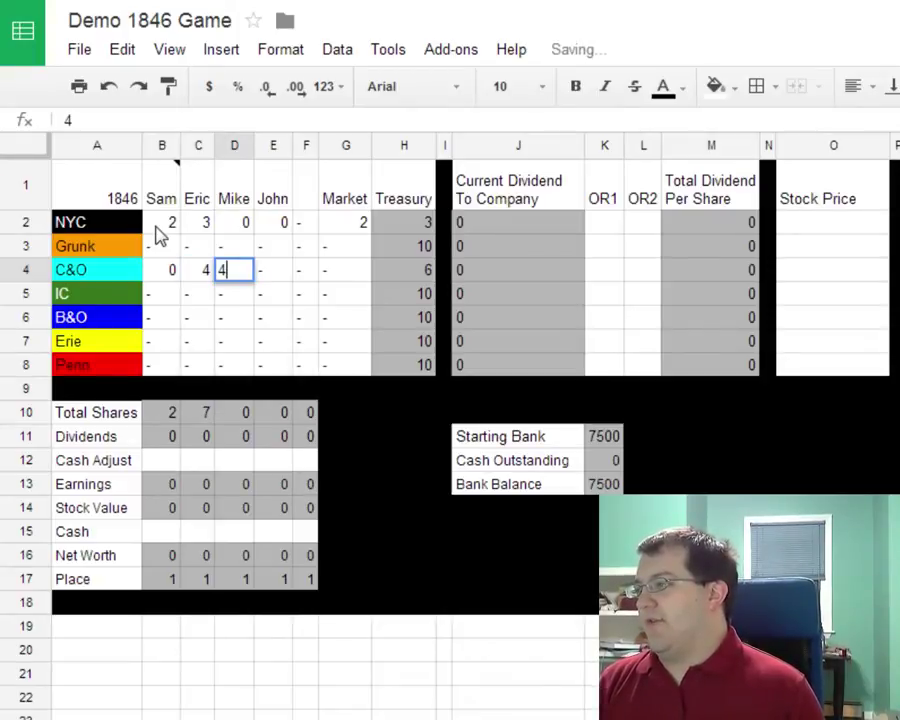
key(Tab)
text(0)
key(Tab)
key(Tab)
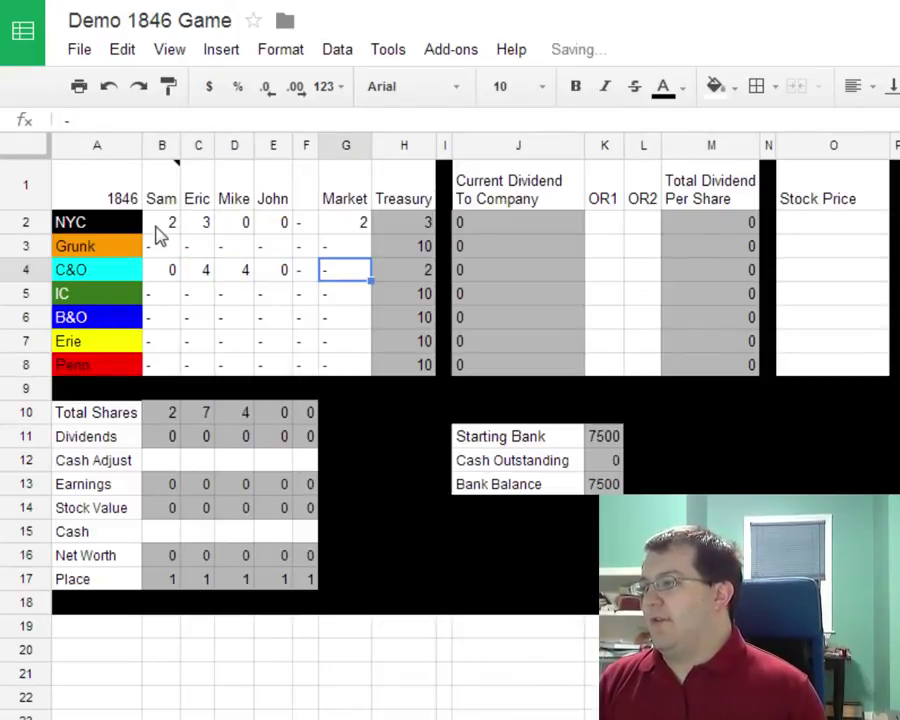
text(0)
key(Tab)
key(Down)
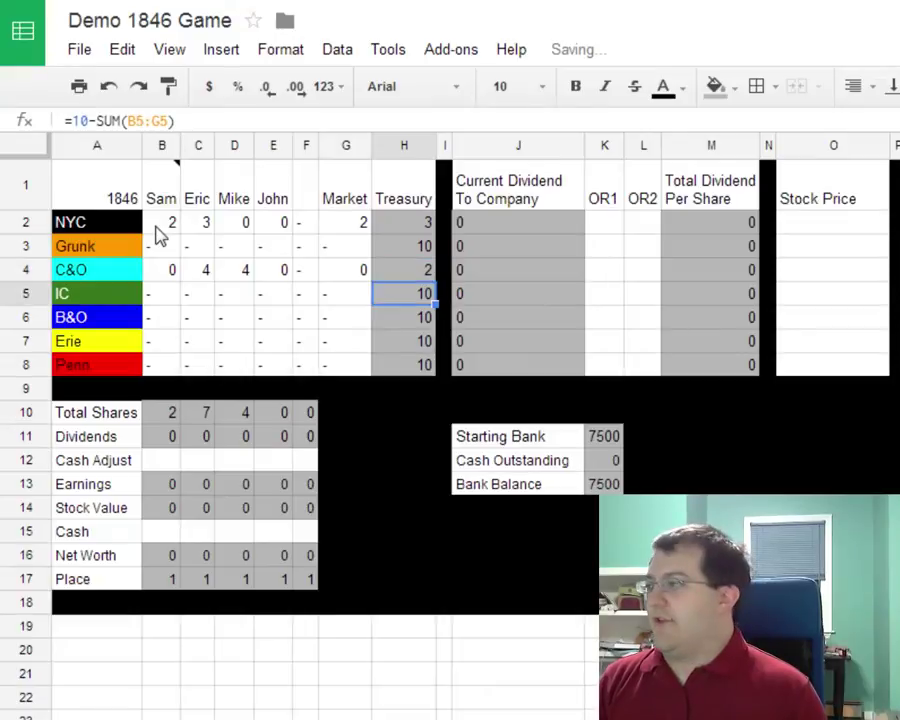
- Enter B&O holdings of 2 and 6 for the third and fourth players and 1 for the market
key(Left)
key(Left)
key(Left)
key(Left)
key(Left)
key(Down)
key(Left)
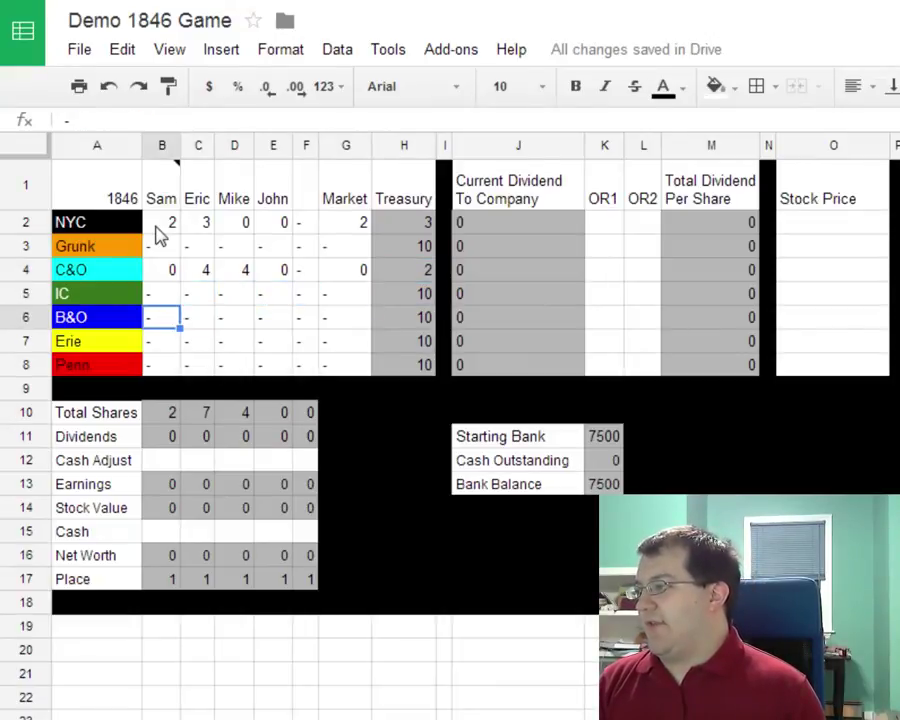
key(Right)
key(Right)
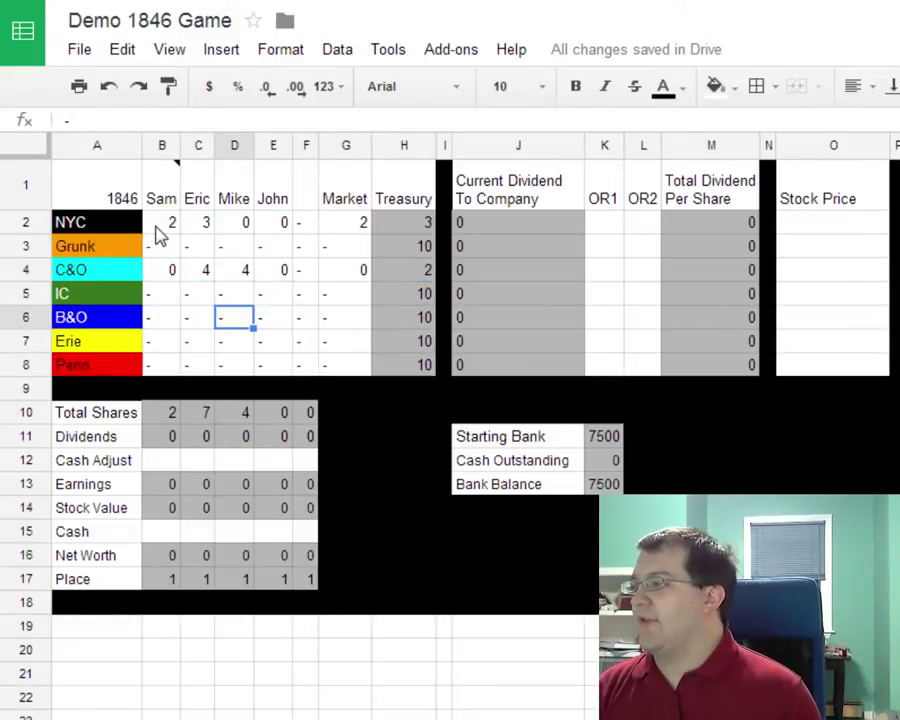
text(2)
key(Tab)
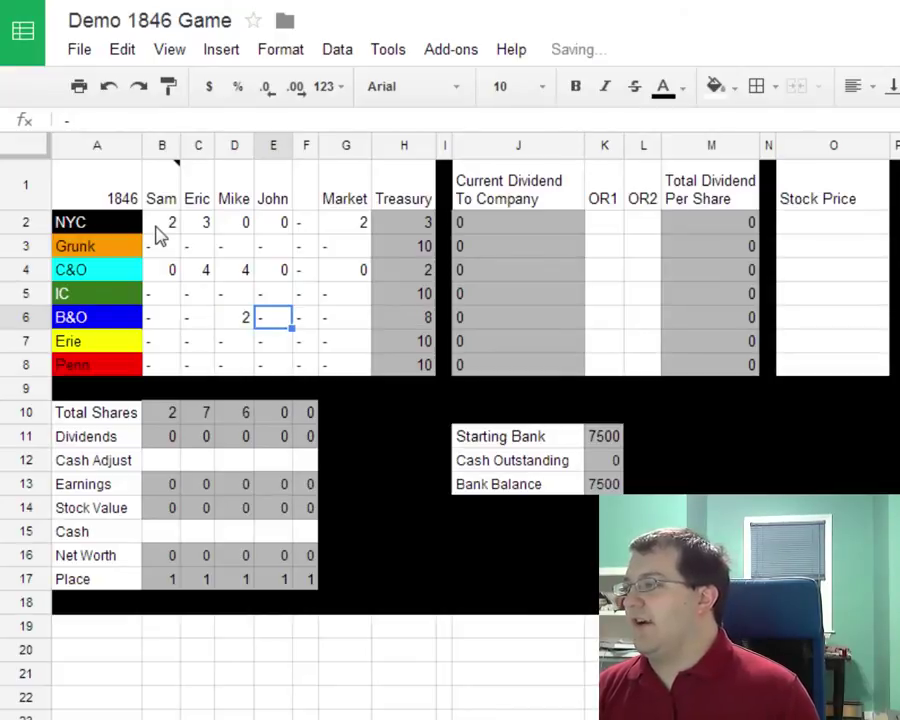
text(6)
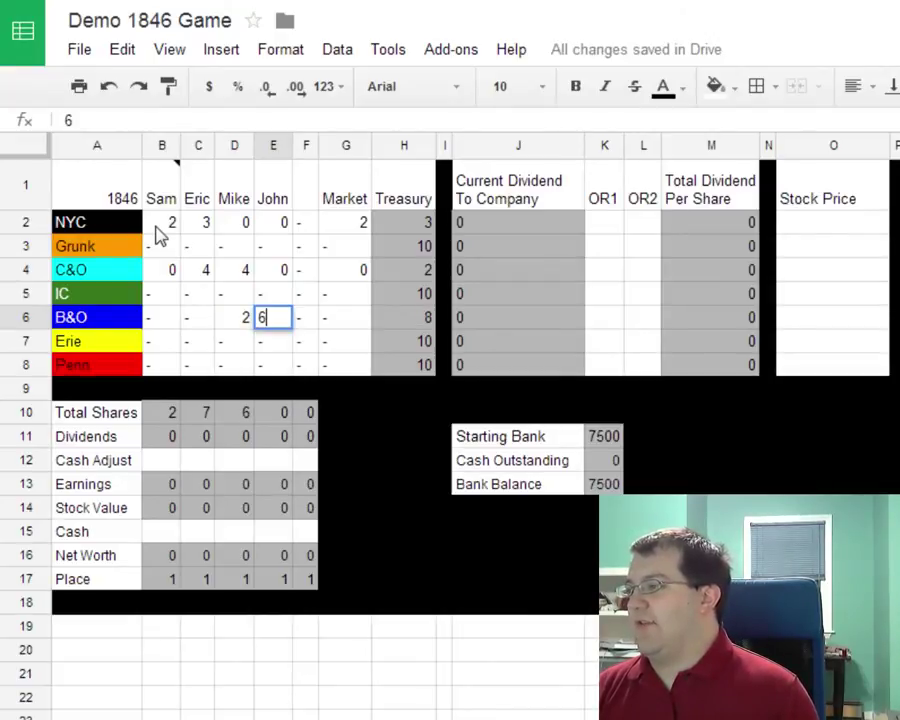
key(Tab)
key(Tab)
text(1)
key(shift+Tab)
key(shift+Tab)
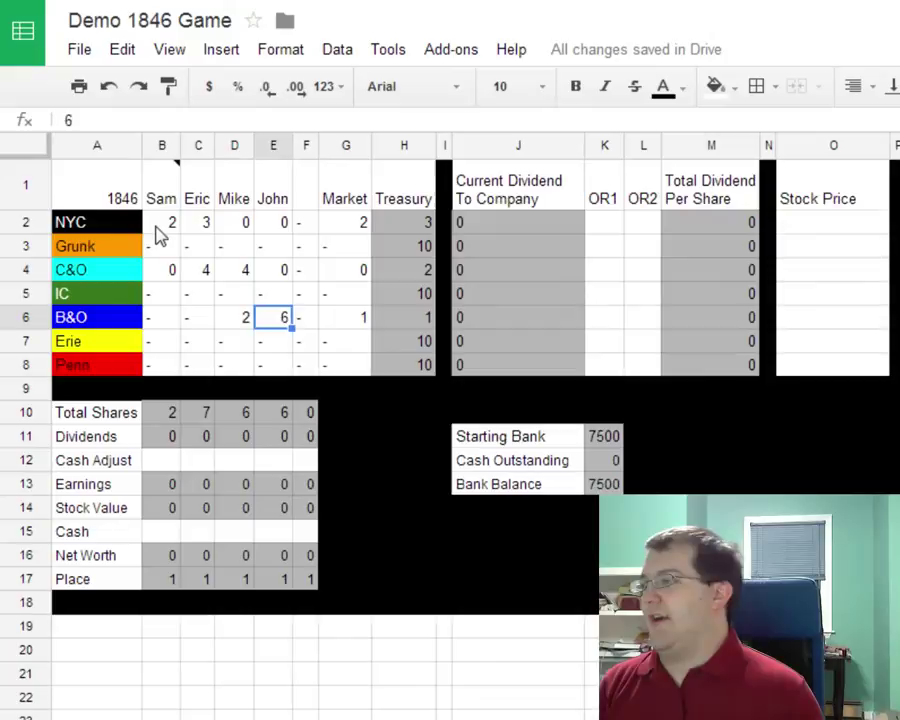
key(Tab)
key(Tab)
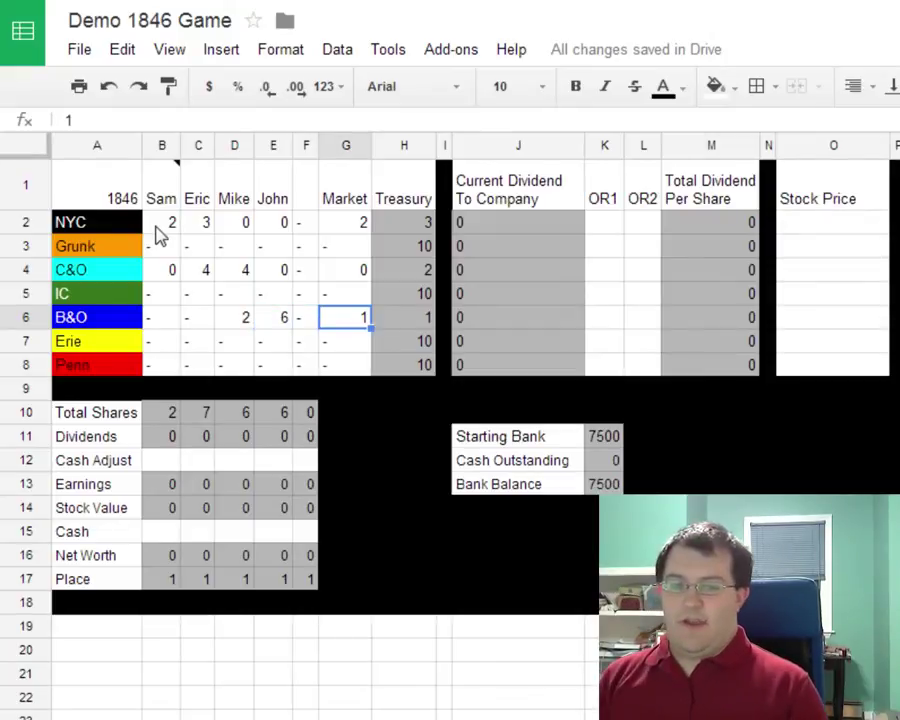
- Review the entered holdings across the C&O and B&O rows
key(Up)
key(Up)
key(Left)
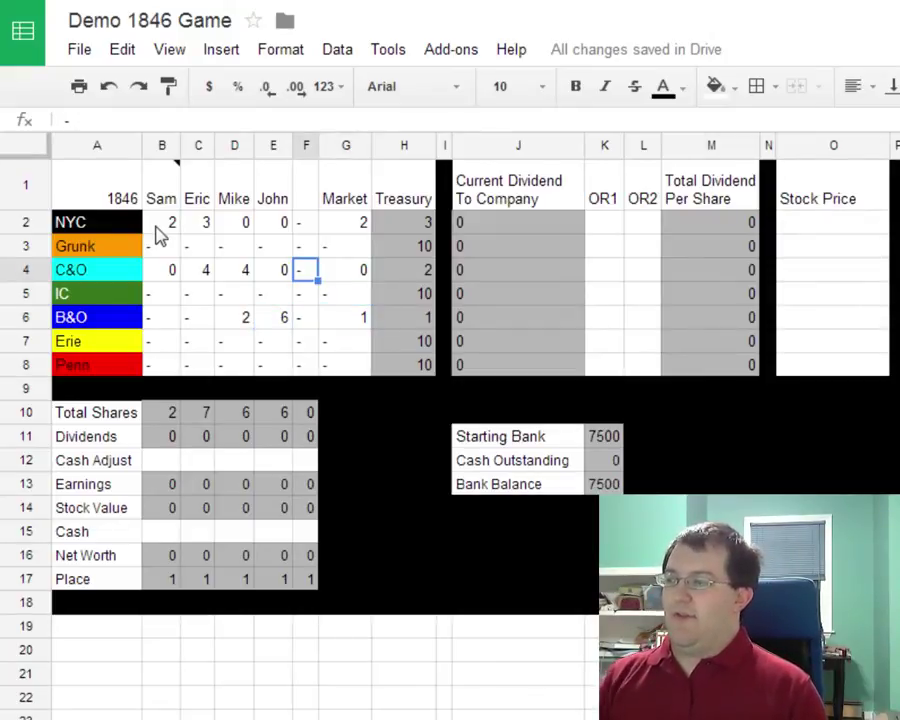
key(Left)
key(Left)
key(Right)
key(Right)
key(Right)
key(Down)
key(Down)
key(Down)
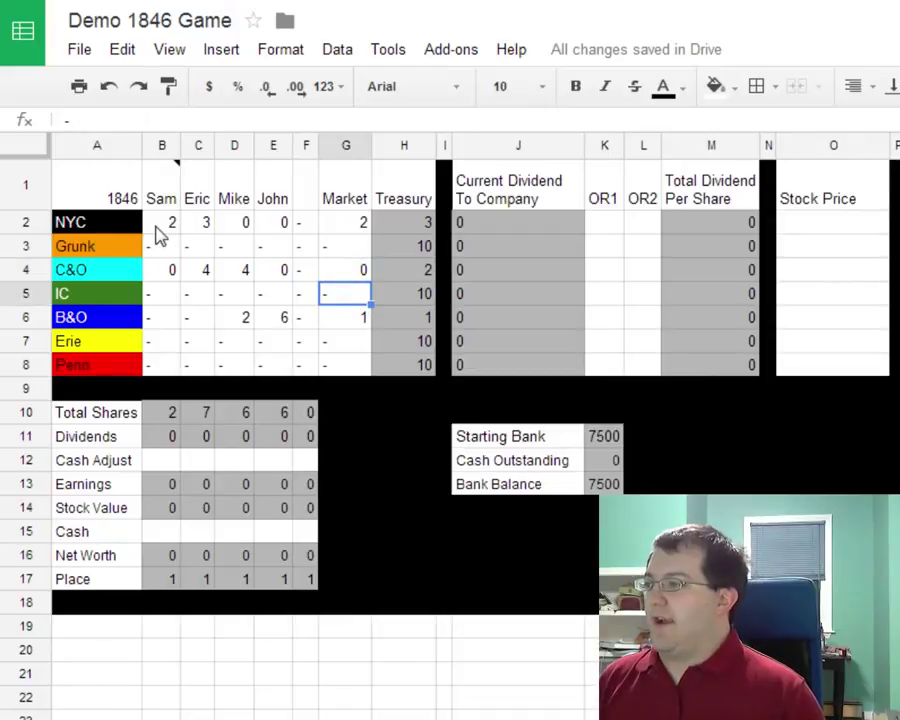
key(Left)
key(Left)
key(Up)
key(Right)
key(Right)
key(Right)
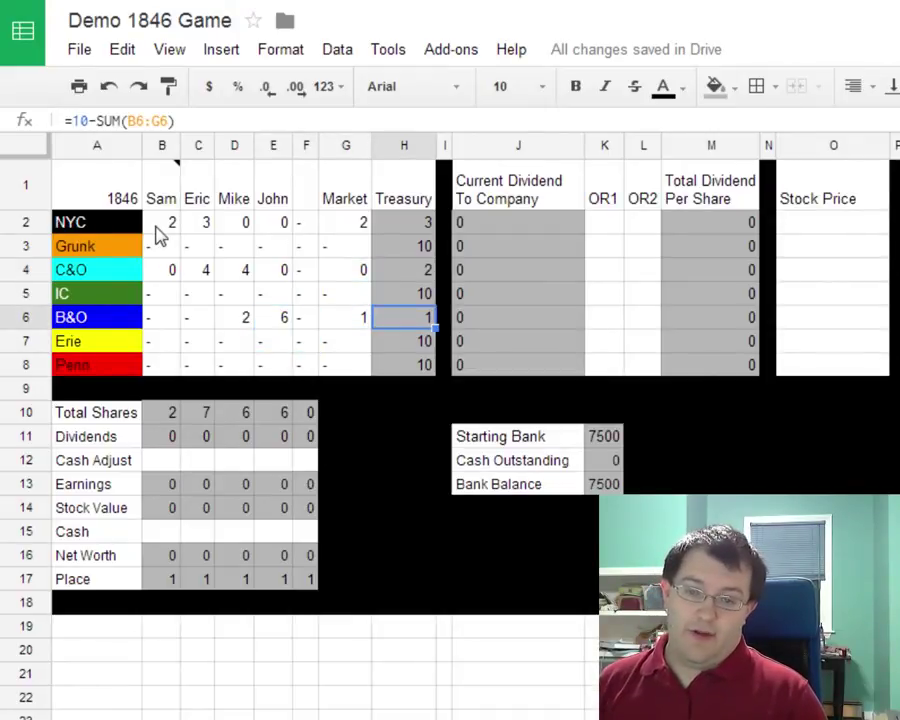
- Inspect the C&O and NYC dividend formulas, ending on NYC's OR1 cell K2
key(Right)
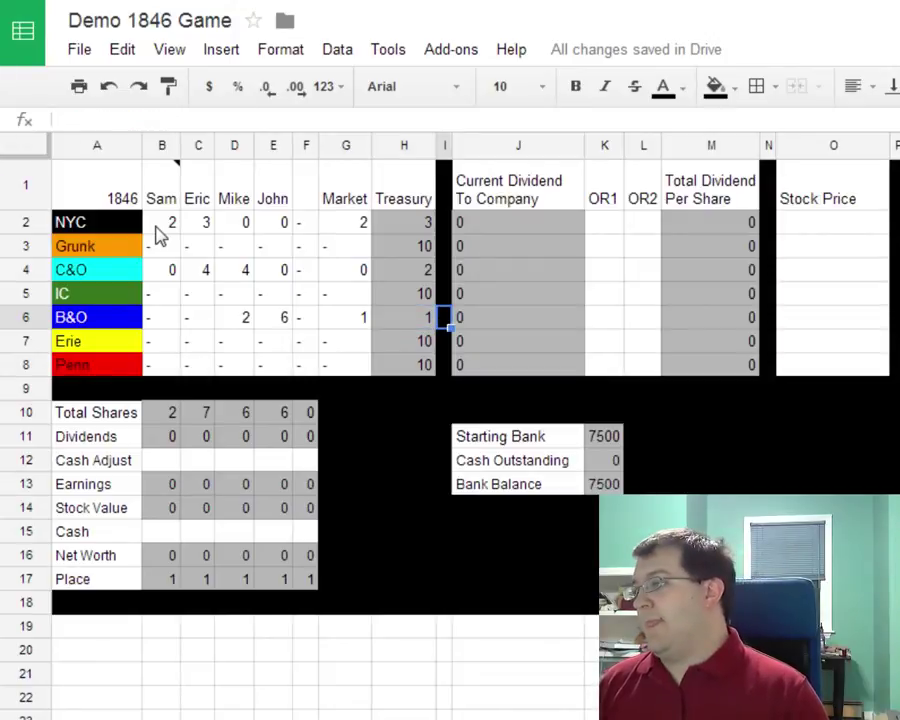
key(Right)
key(Up)
key(Up)
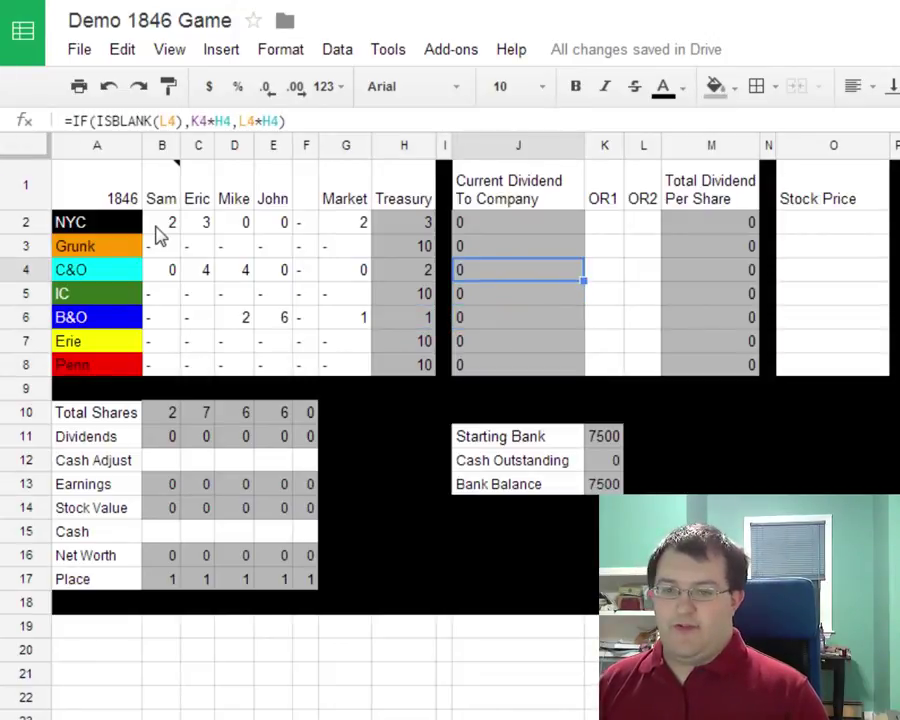
key(Up)
key(Up)
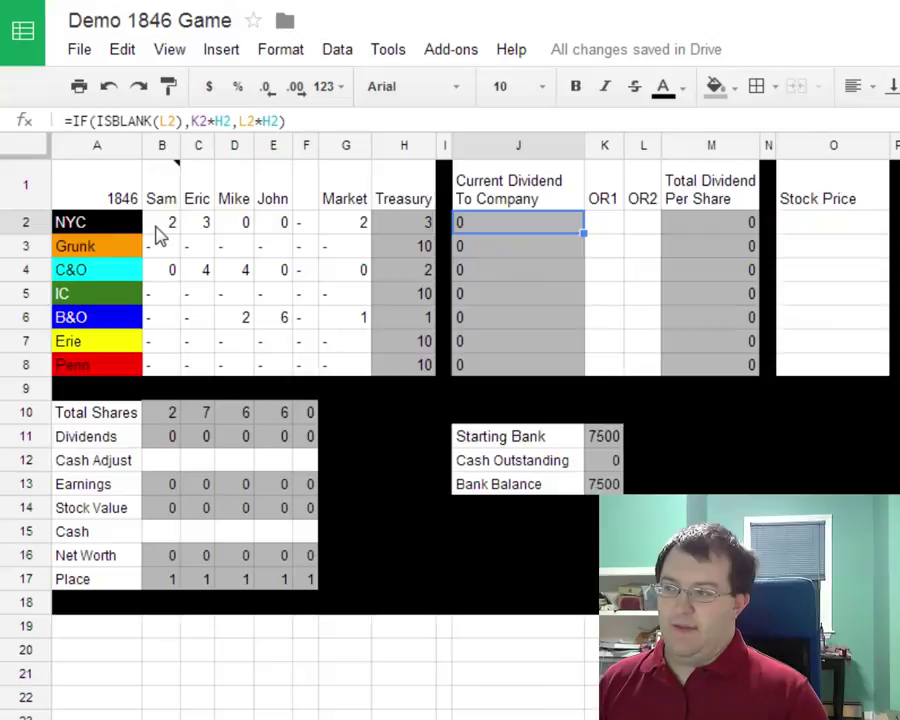
key(Right)
key(Left)
key(Left)
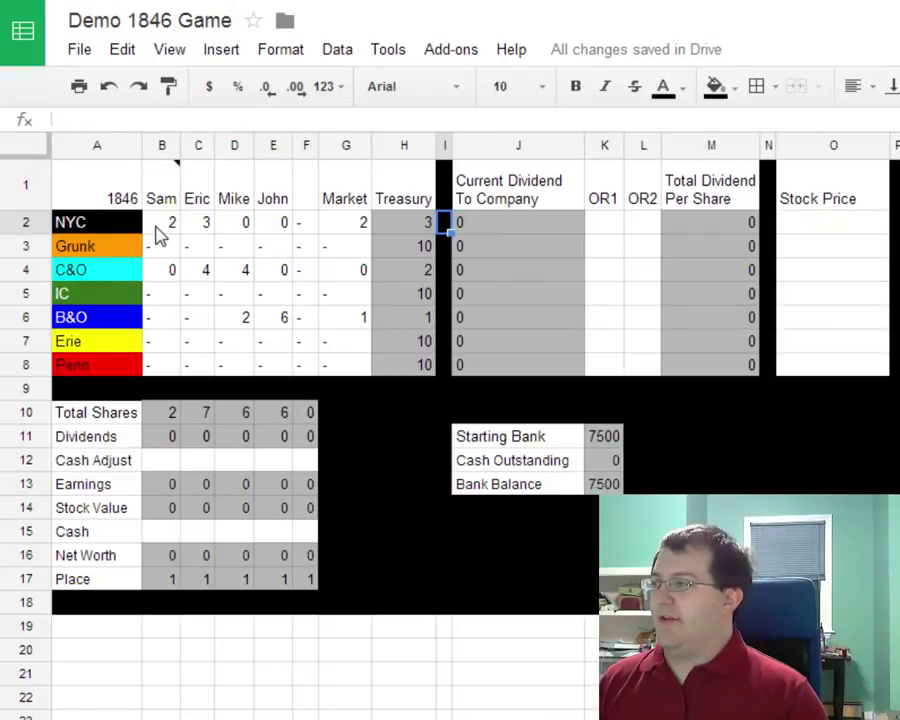
key(Left)
key(Left)
key(Right)
key(Right)
key(Right)
key(Right)
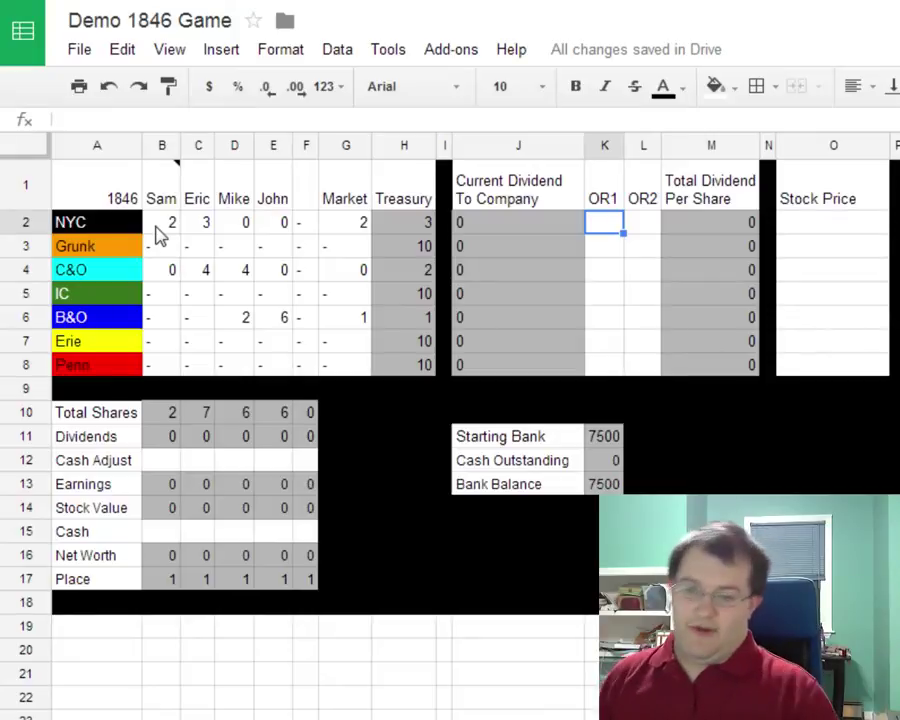
key(Left)
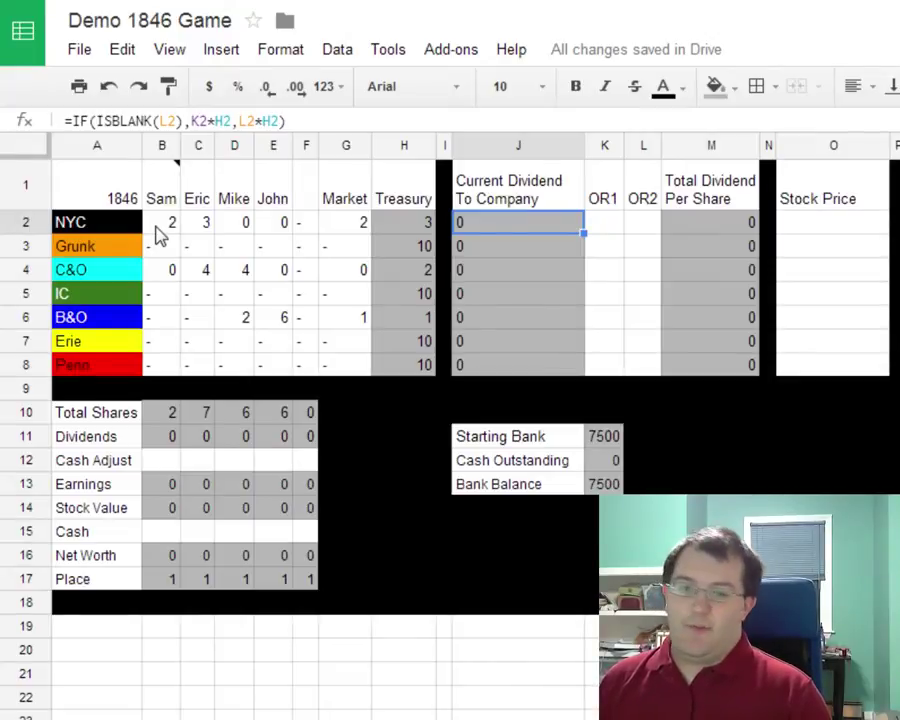
key(Right)
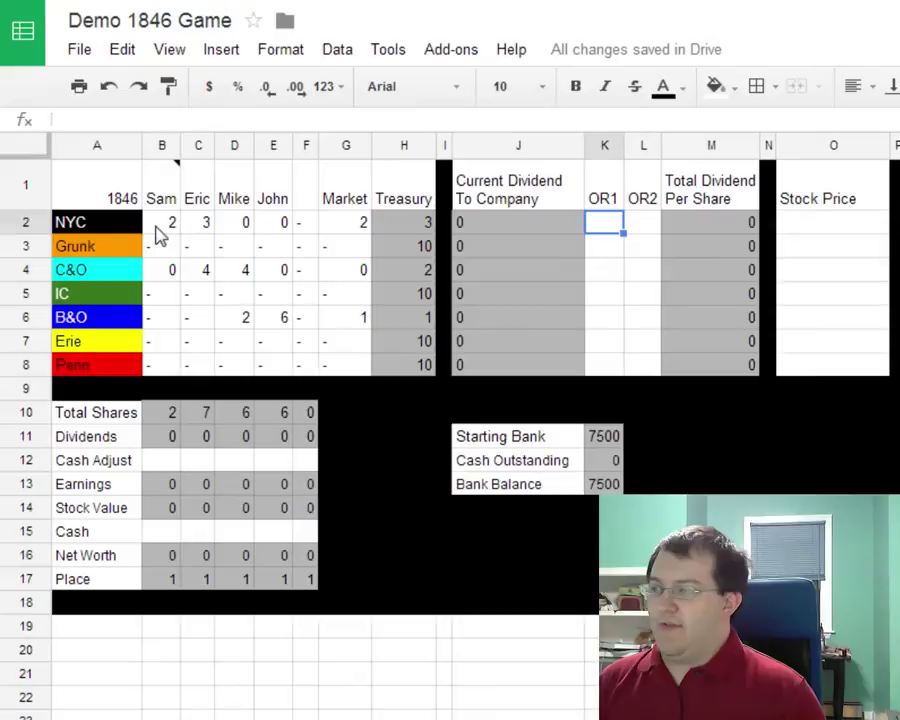
- Enter 7 as NYC's OR1 value and inspect its dividend and Treasury formulas
text(7)
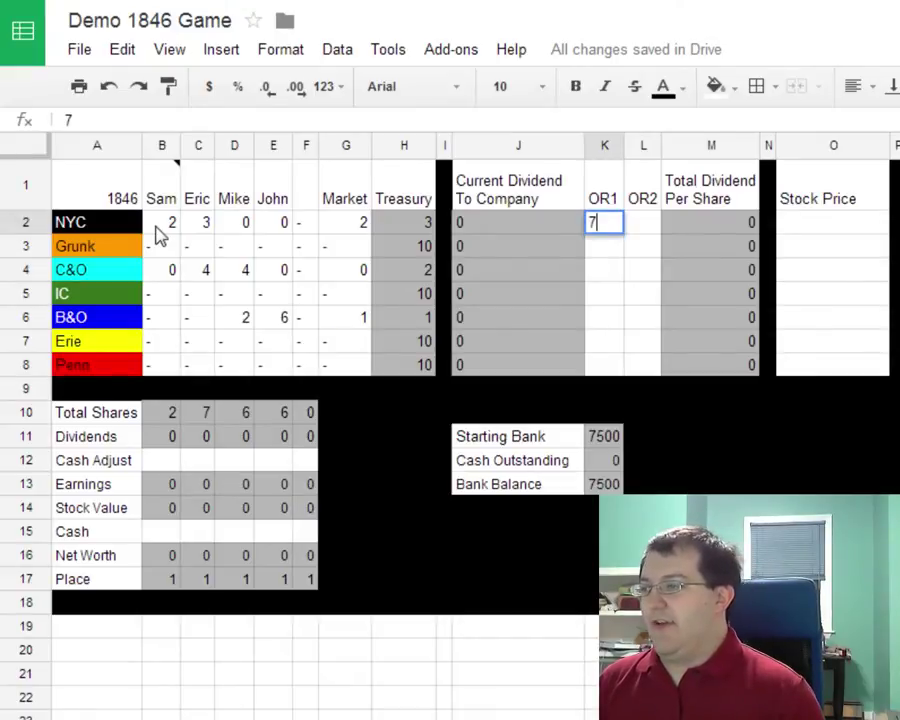
key(Return)
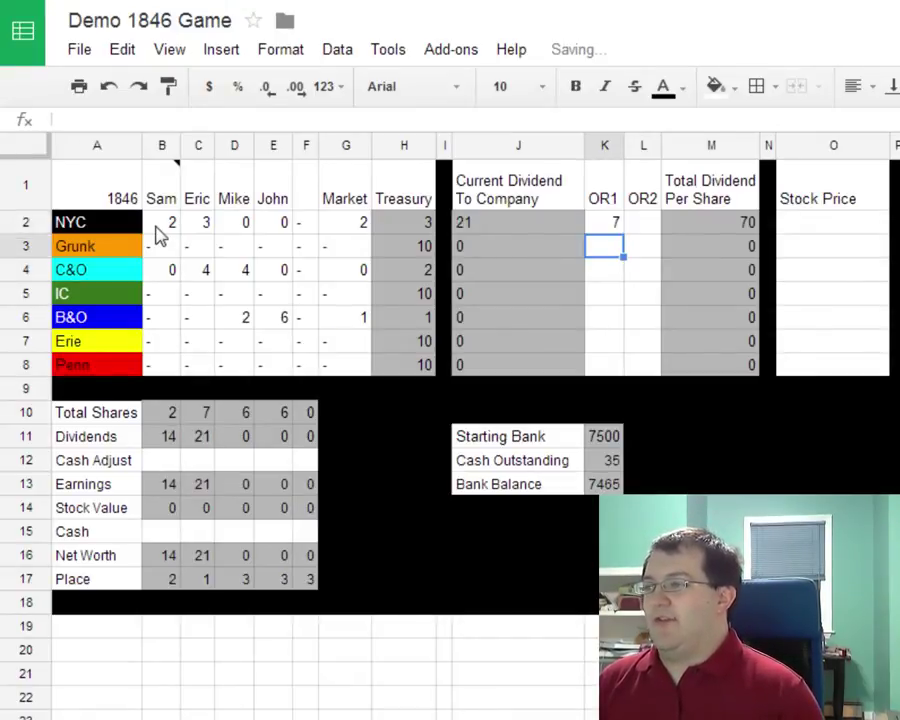
key(Up)
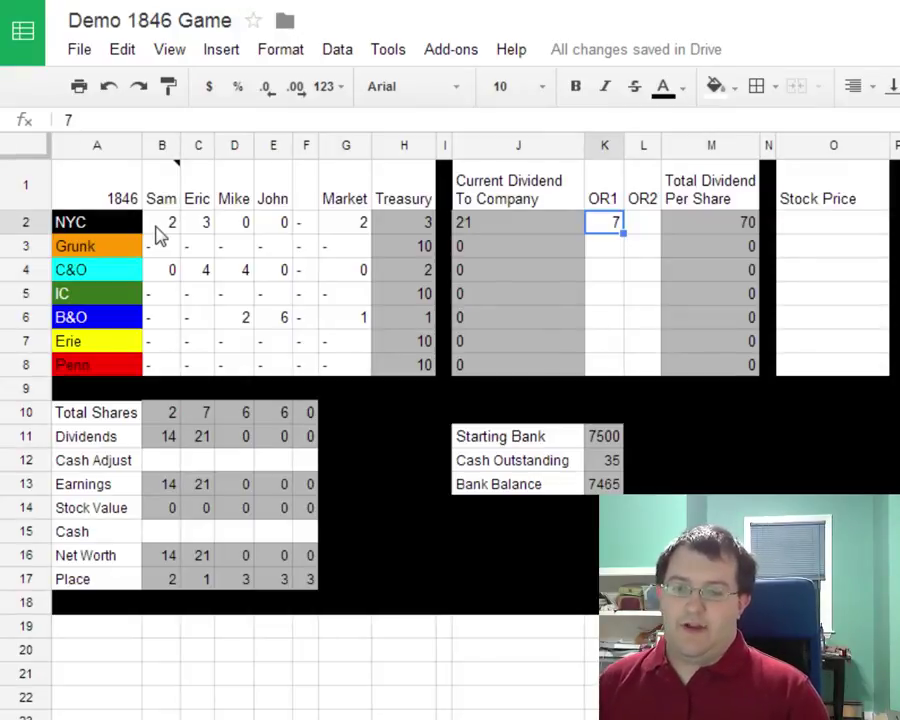
key(Left)
key(Left)
key(Right)
key(Right)
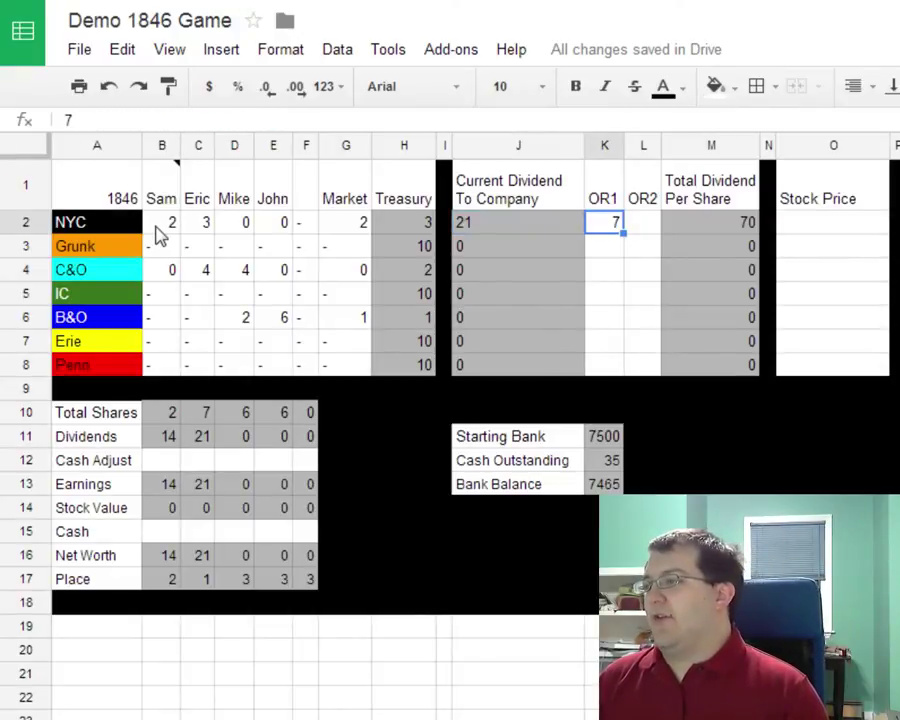
key(Left)
key(Left)
key(Left)
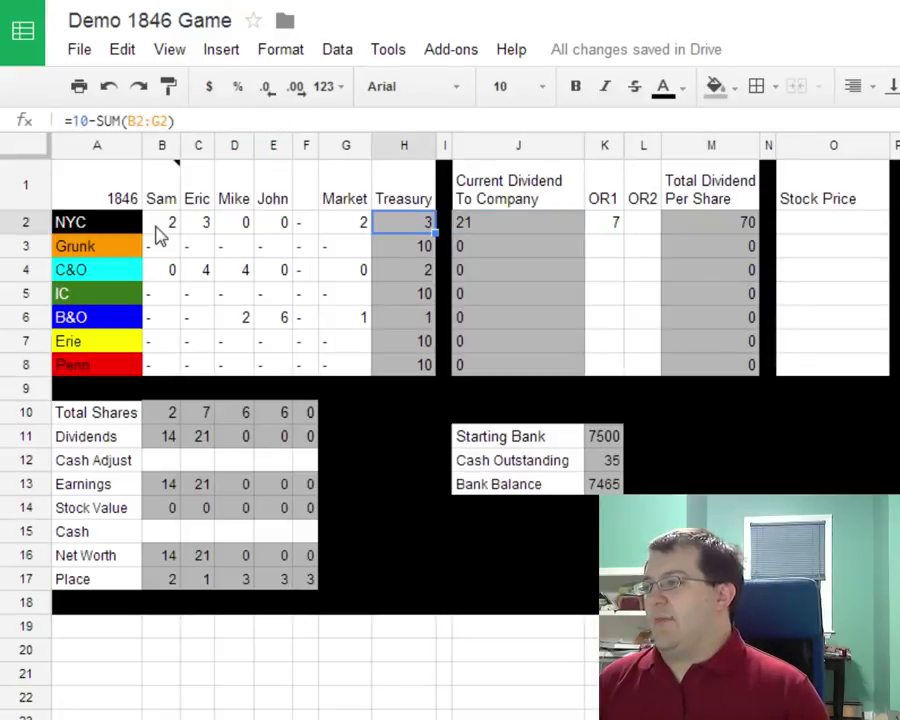
key(Right)
key(Right)
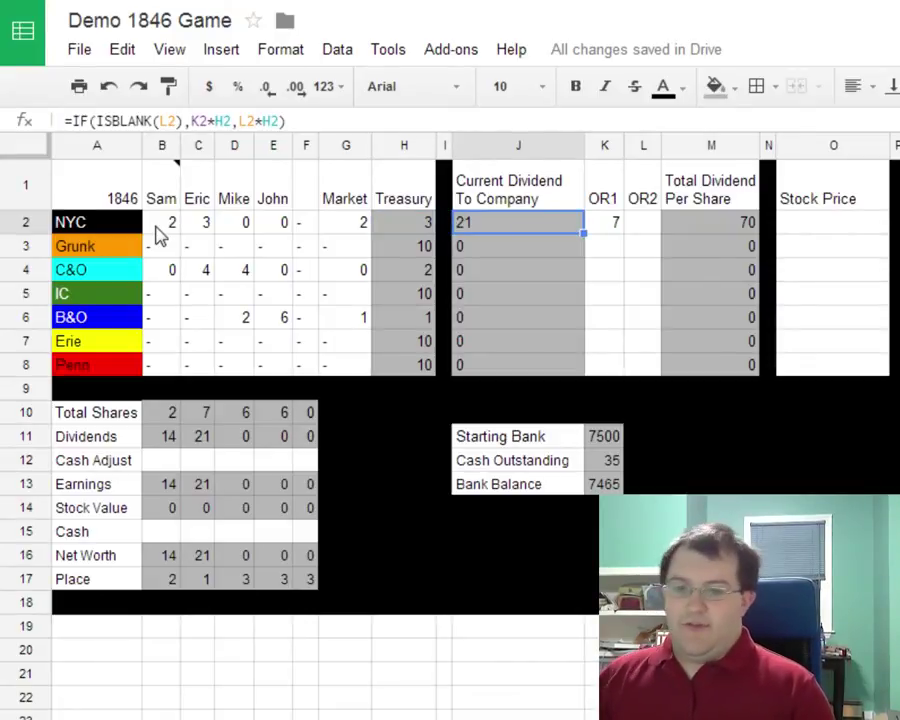
key(Right)
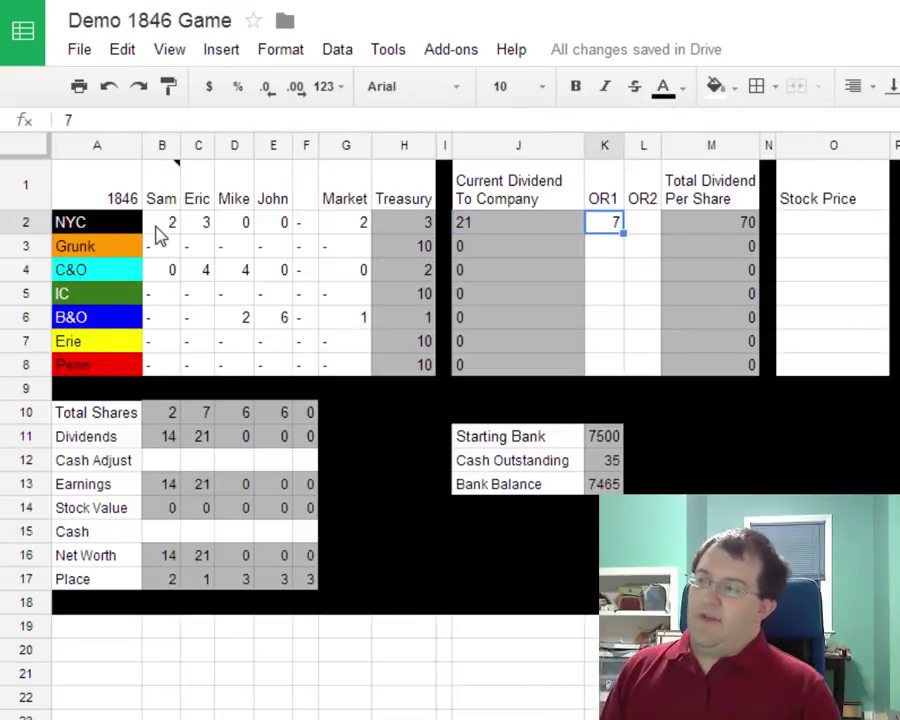
- Try 0 and 7 in K2, then settle on 4 as NYC's OR1 value
text(0)
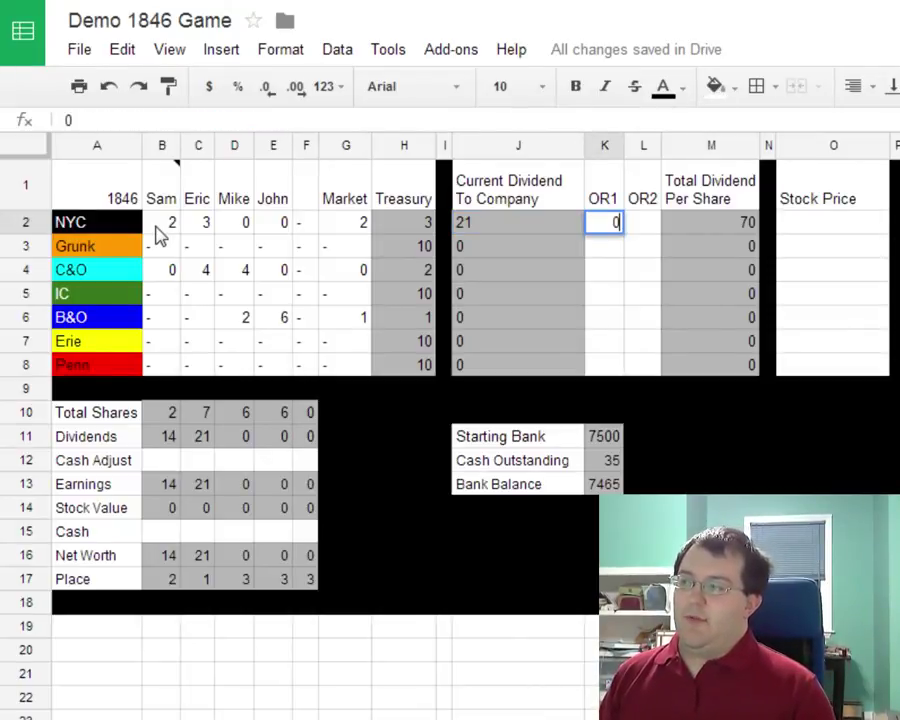
key(Return)
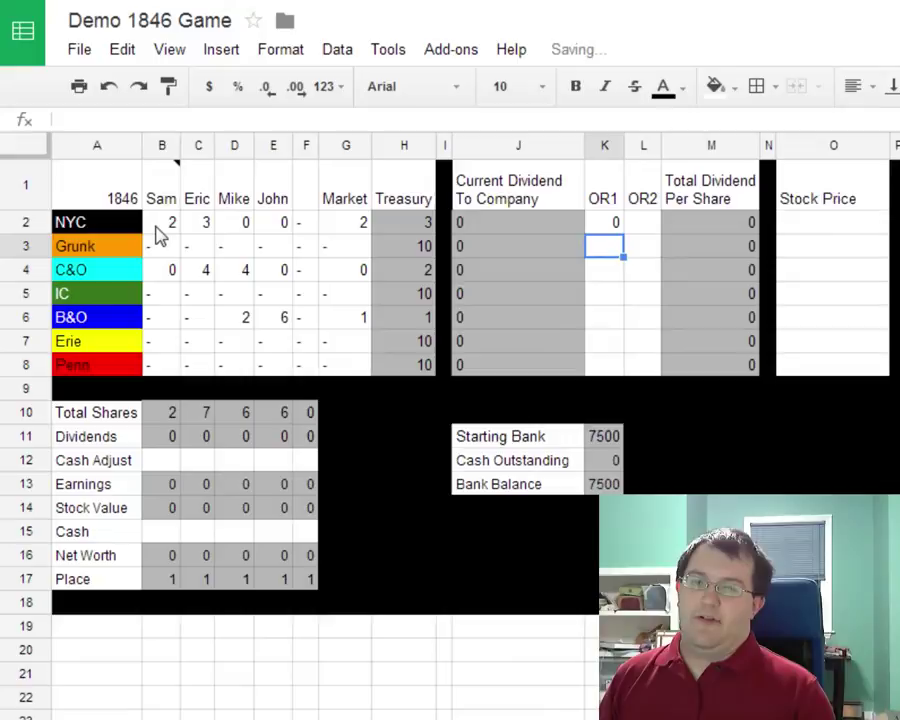
key(Up)
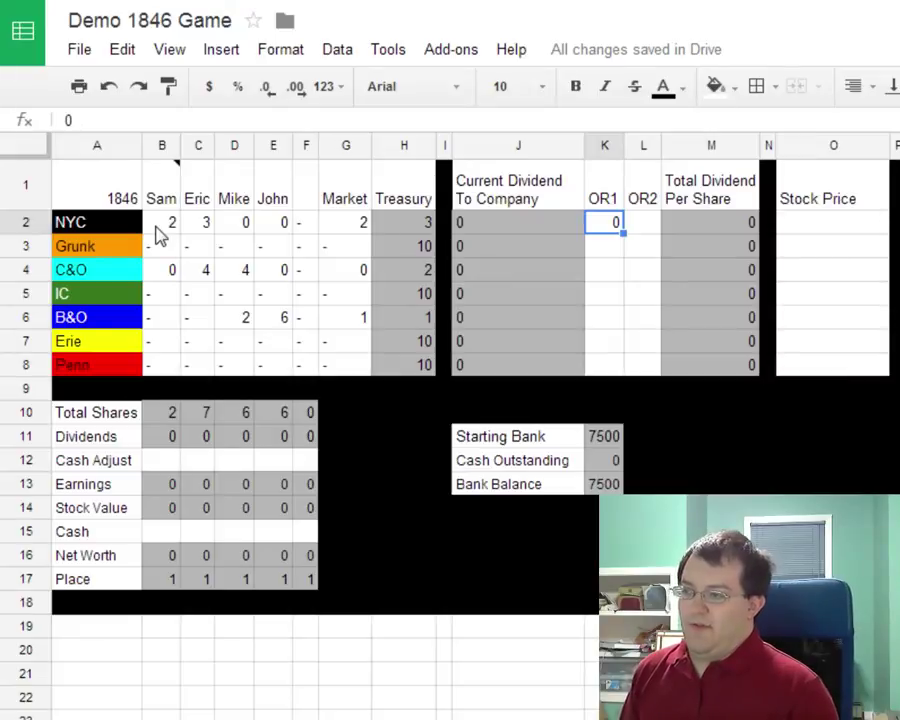
text(7)
key(Return)
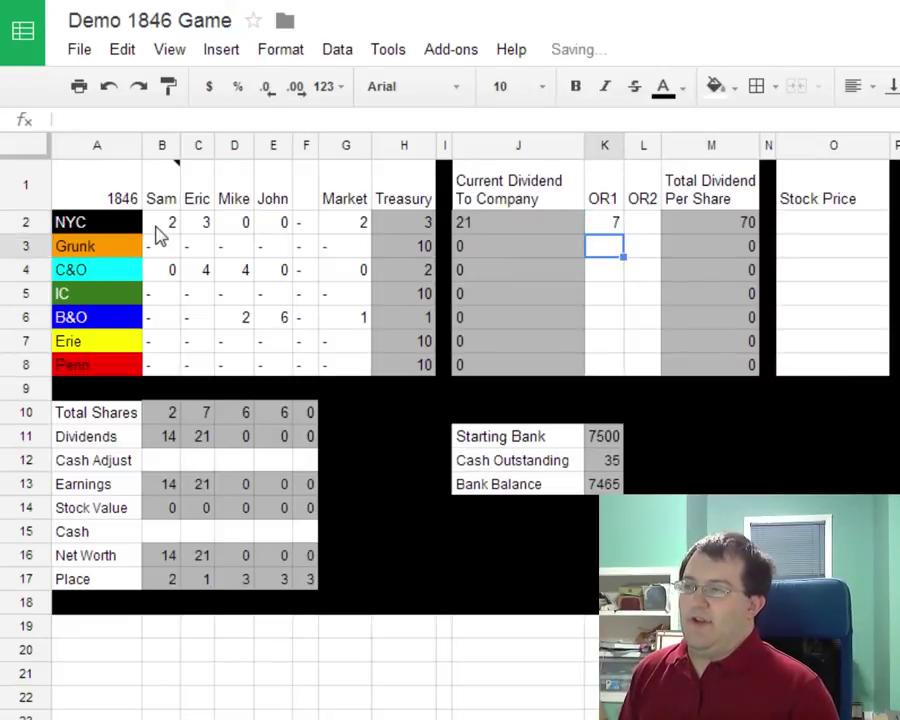
key(Up)
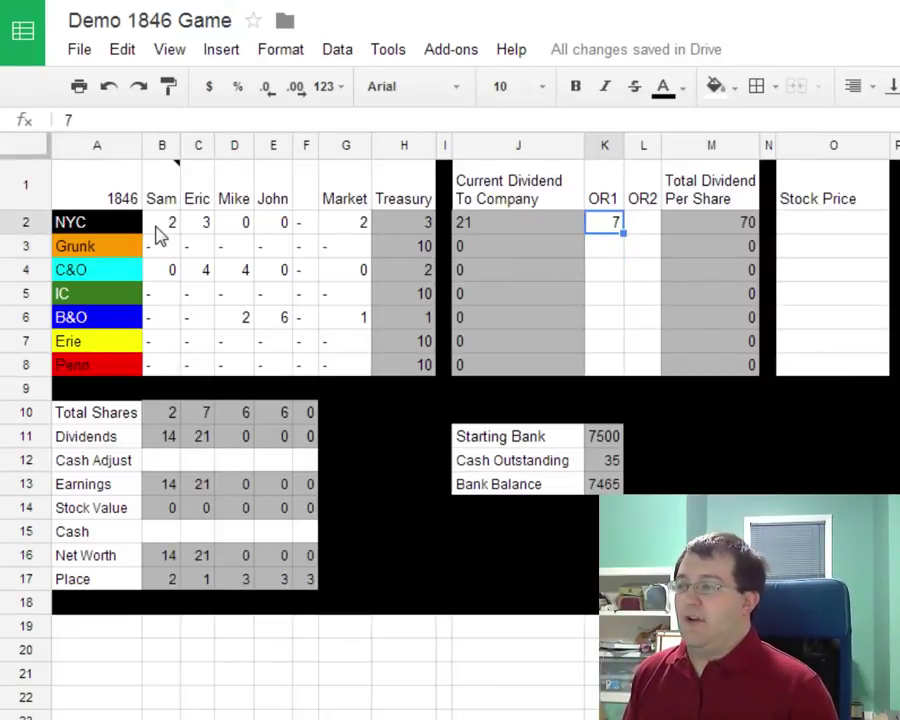
text(4)
key(Return)
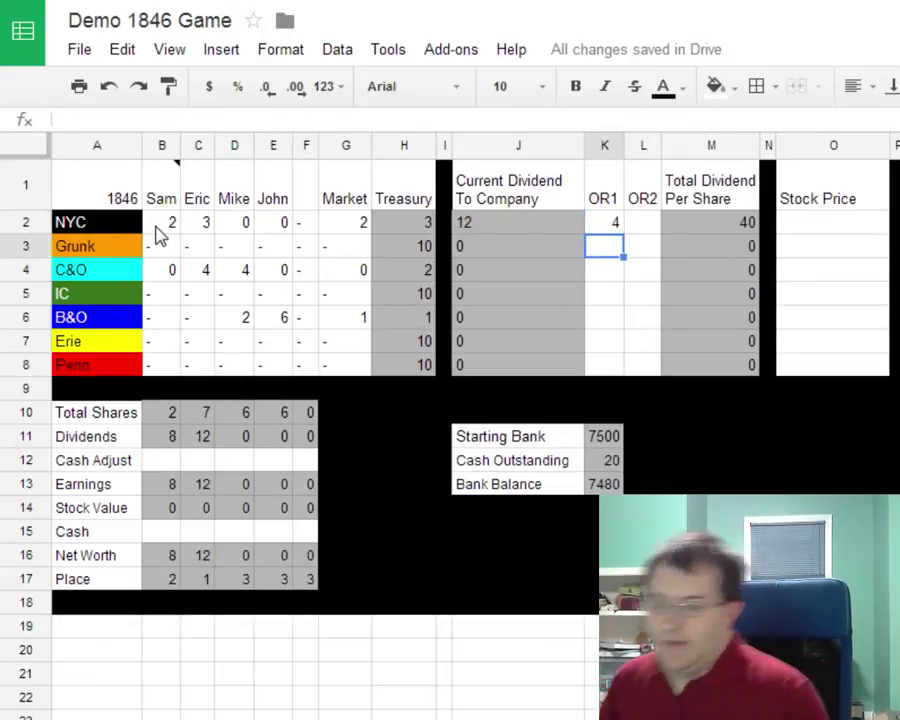
key(Up)
key(Left)
key(Right)
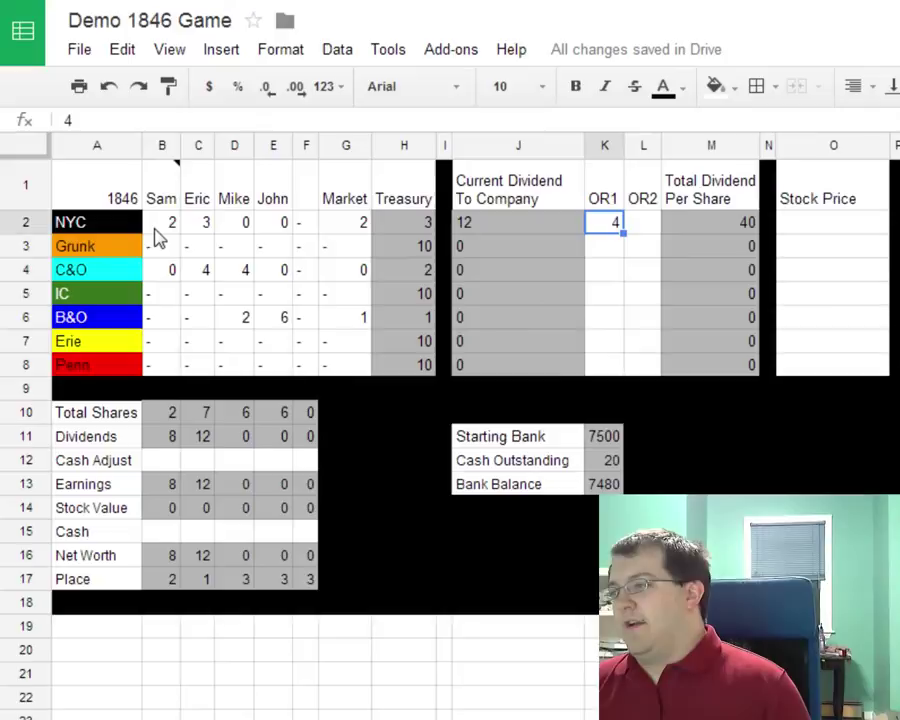
- Enter OR1 values of 7 for NYC, 12 for C&O and 19 for B&O
key(Down)
key(Down)
key(Down)
key(Up)
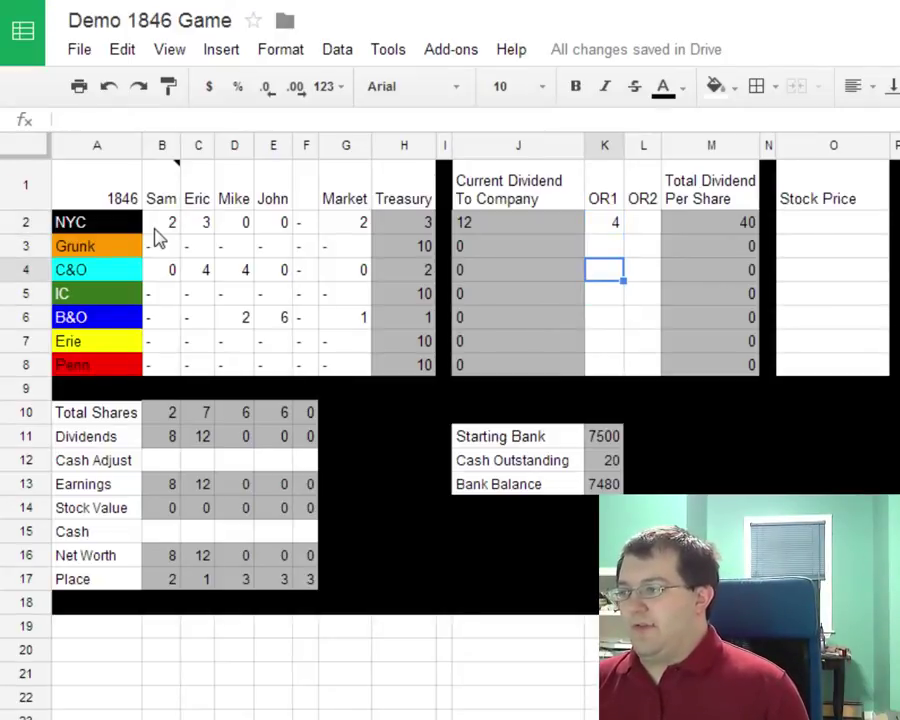
key(Up)
key(Up)
text(7)
key(Return)
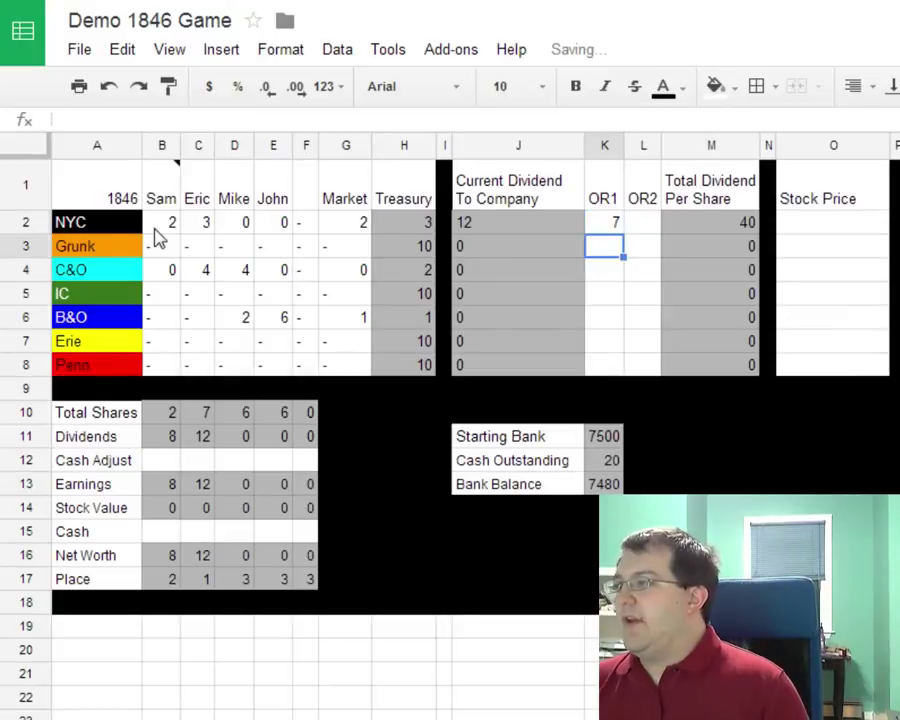
key(Down)
key(Down)
key(Up)
text(1)
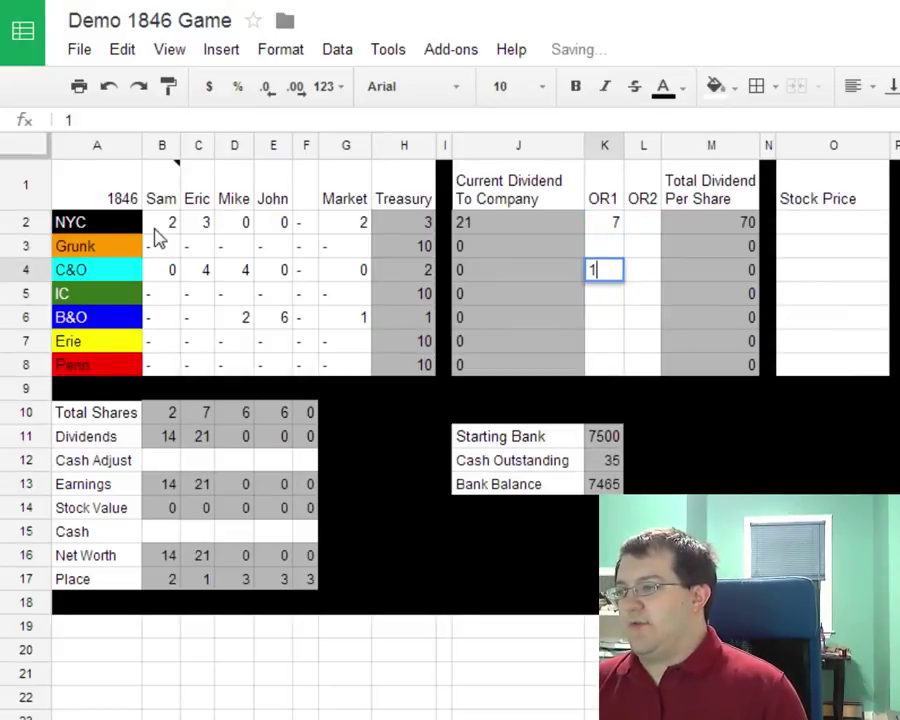
text(2)
key(Return)
key(Down)
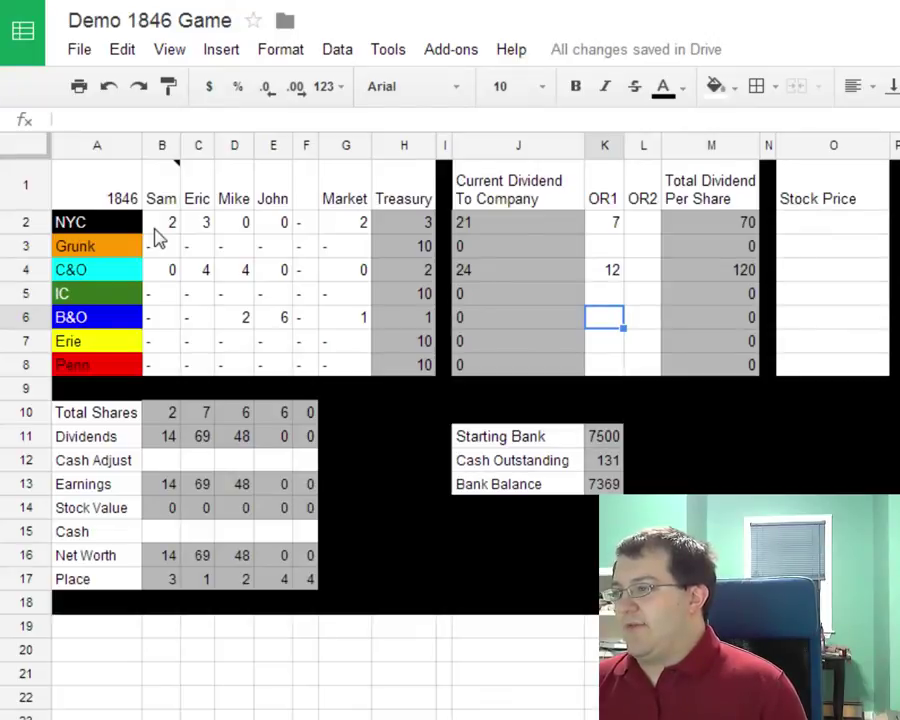
text(19)
key(Return)
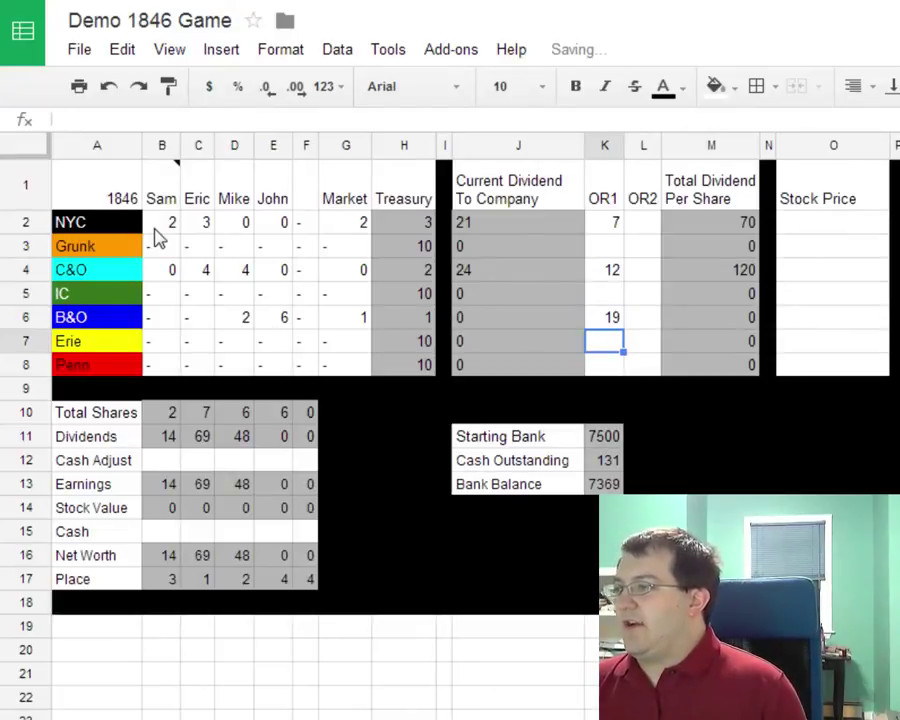
- Inspect B&O's company dividend formula and its OR1 value
key(Down)
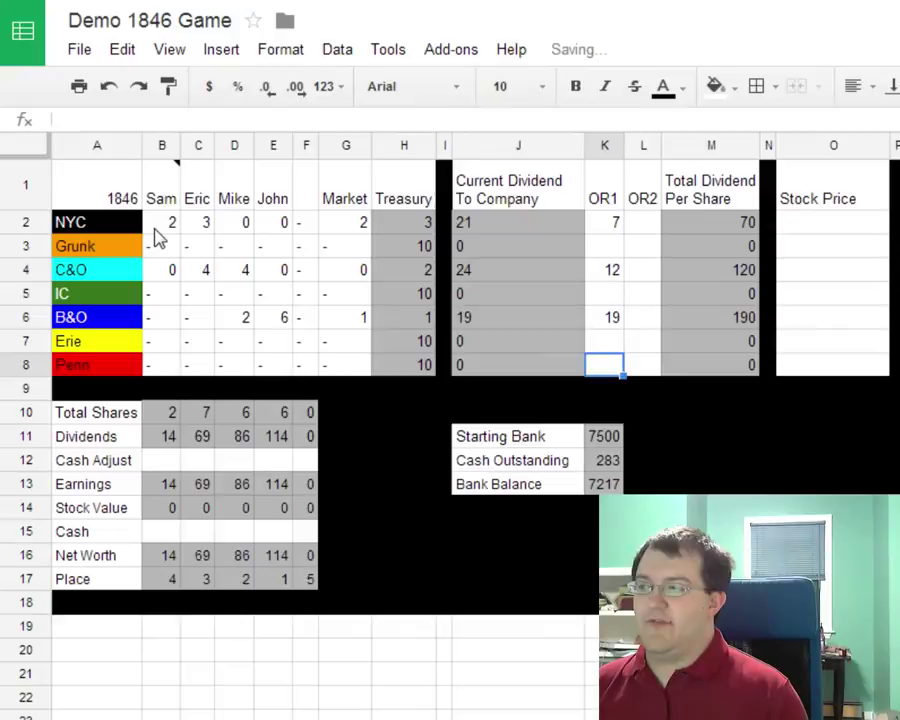
key(Up)
key(Up)
key(Left)
key(Left)
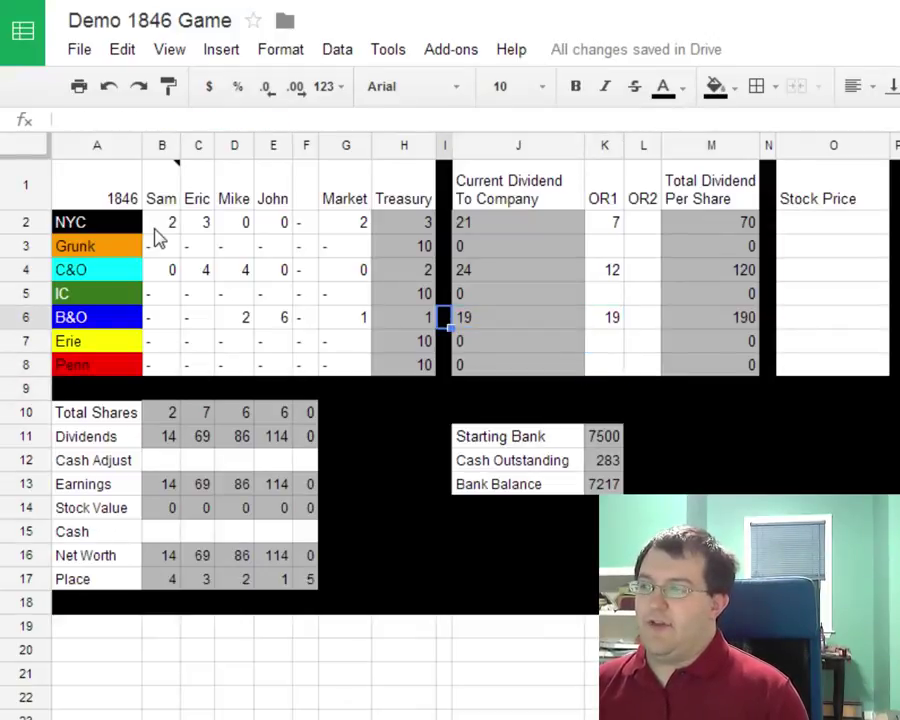
key(Up)
key(Up)
key(Up)
key(Right)
key(Down)
key(Down)
key(Down)
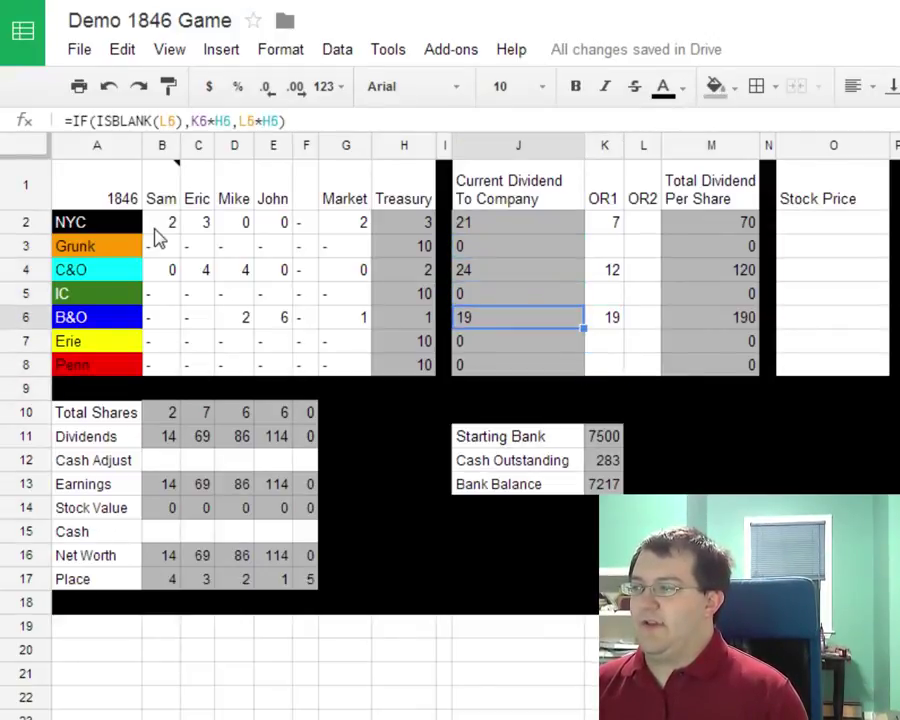
key(Right)
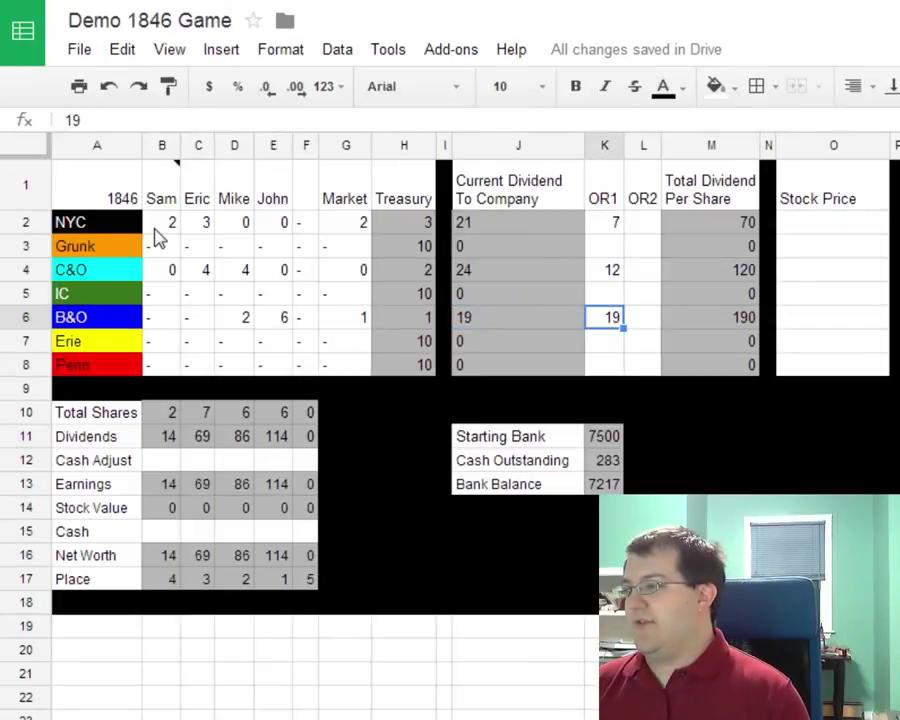
- Enter OR2 values of 9 for NYC, 13 for C&O and 24 for B&O
key(Up)
key(Up)
key(Up)
key(Up)
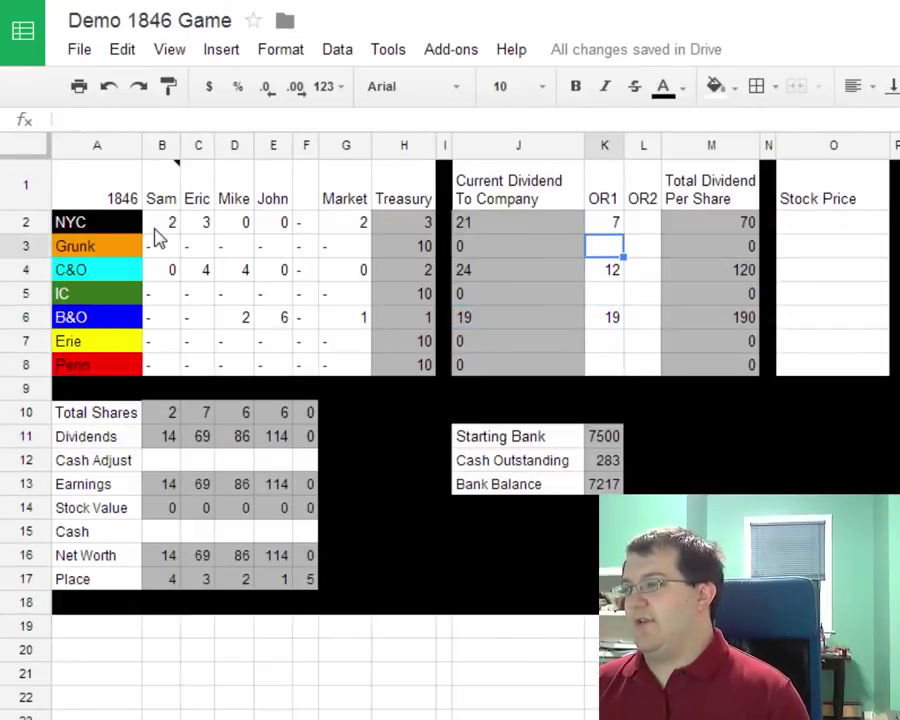
key(Right)
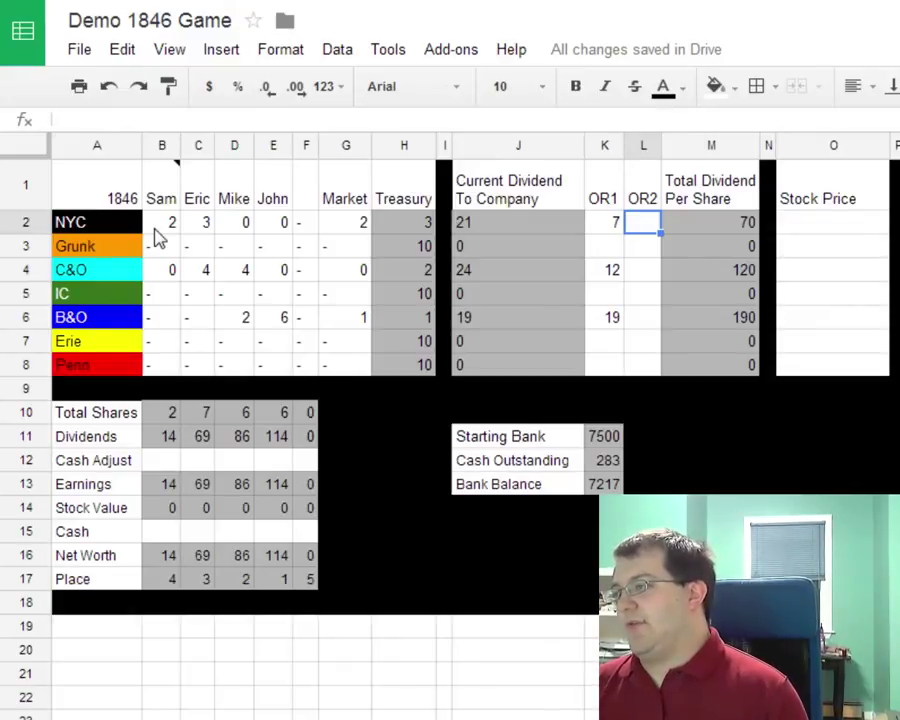
text(9)
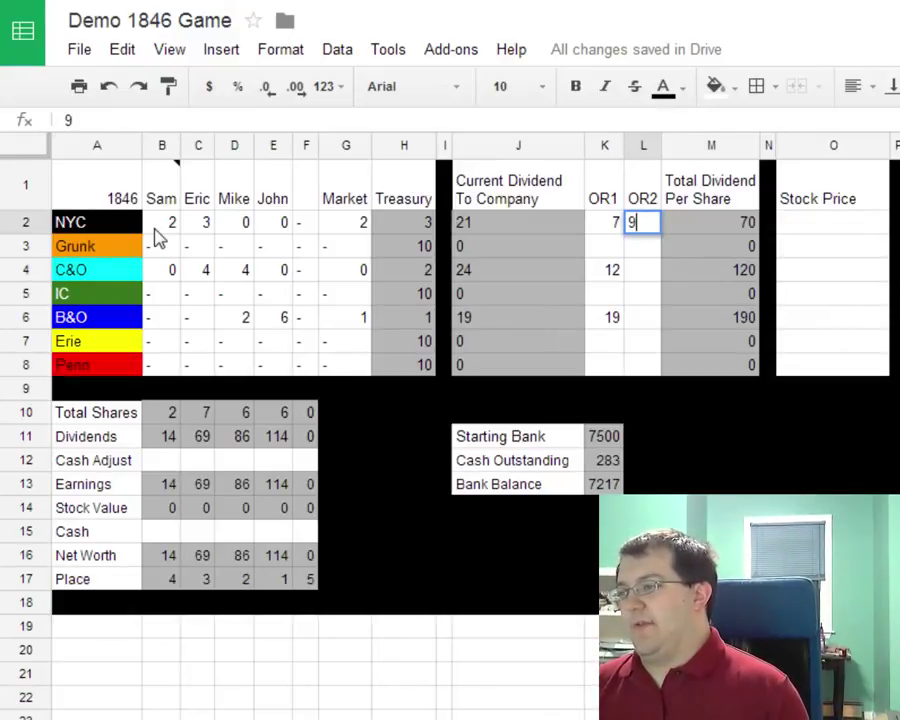
key(Down)
key(Down)
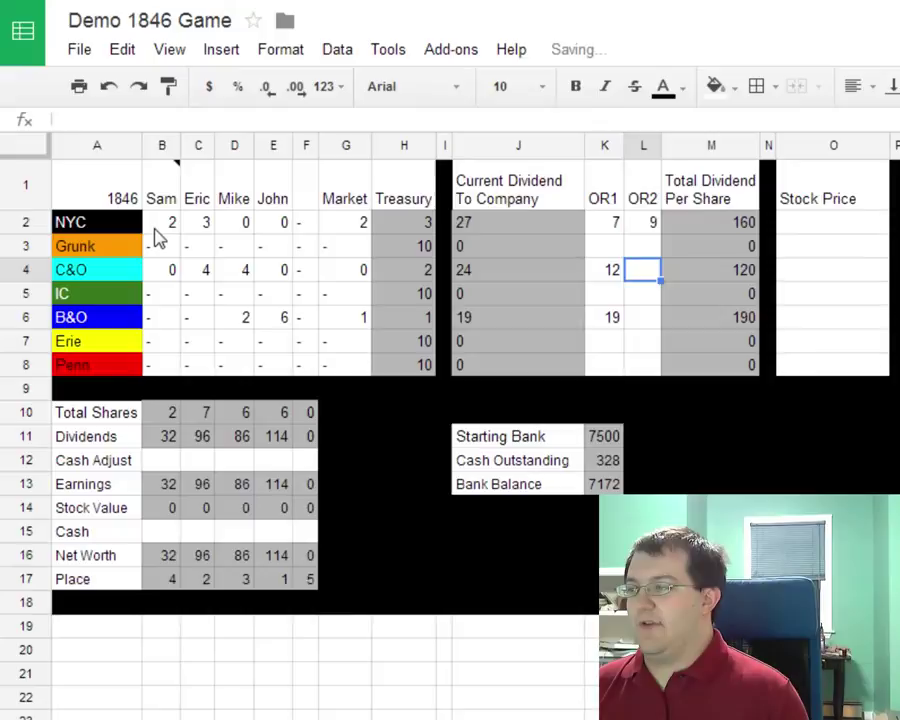
text(13)
key(Return)
key(Down)
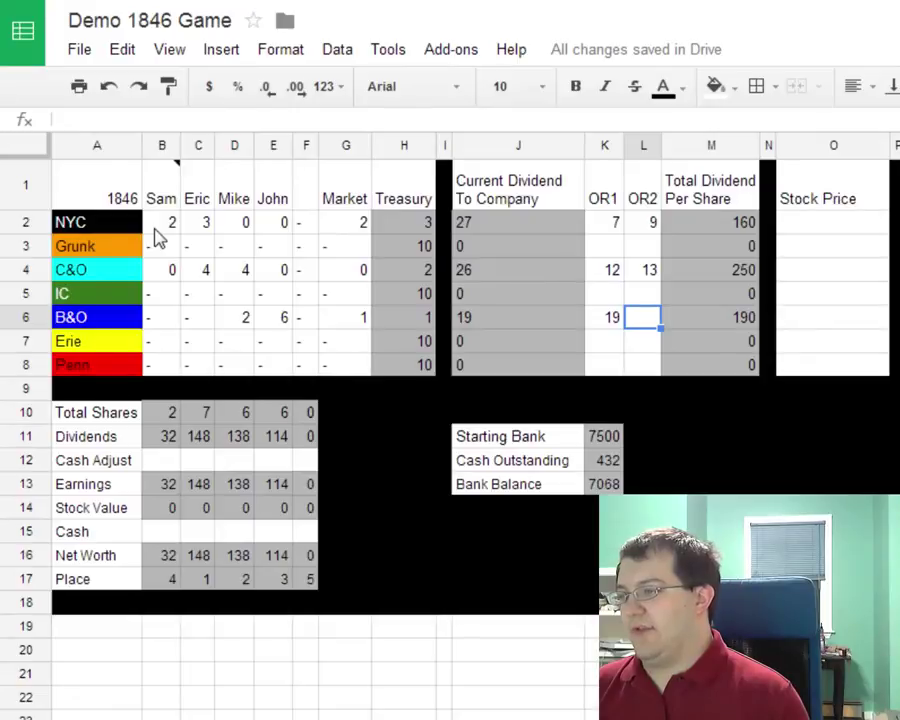
text(24)
key(Return)
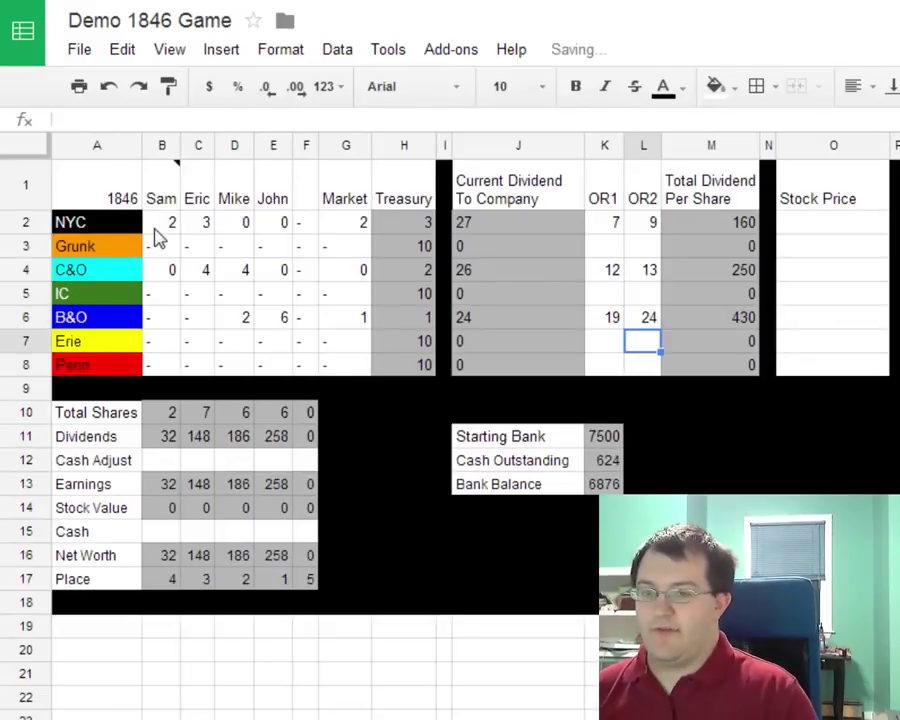
- Step through the OR2 entries and move toward Erie's empty OR2 cell
key(Up)
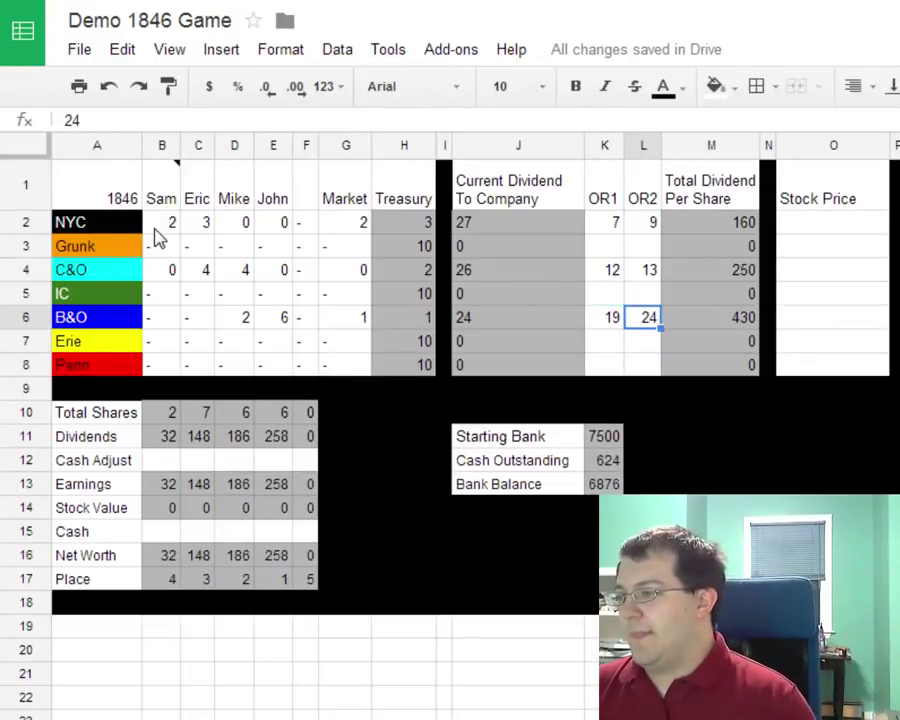
key(Up)
key(Up)
key(Up)
key(Up)
key(Down)
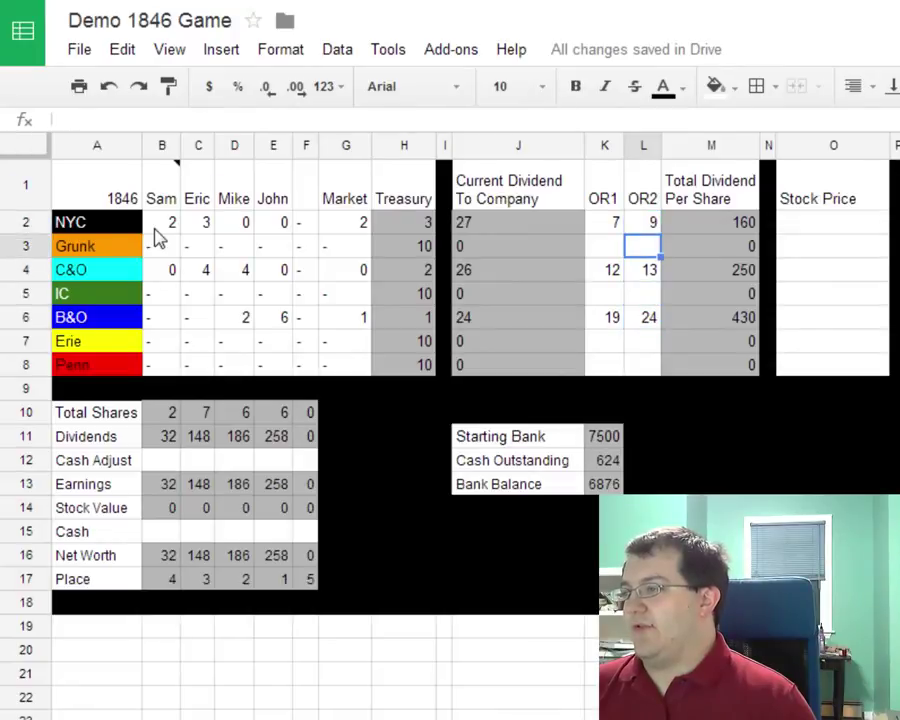
key(Down)
key(Down)
key(Down)
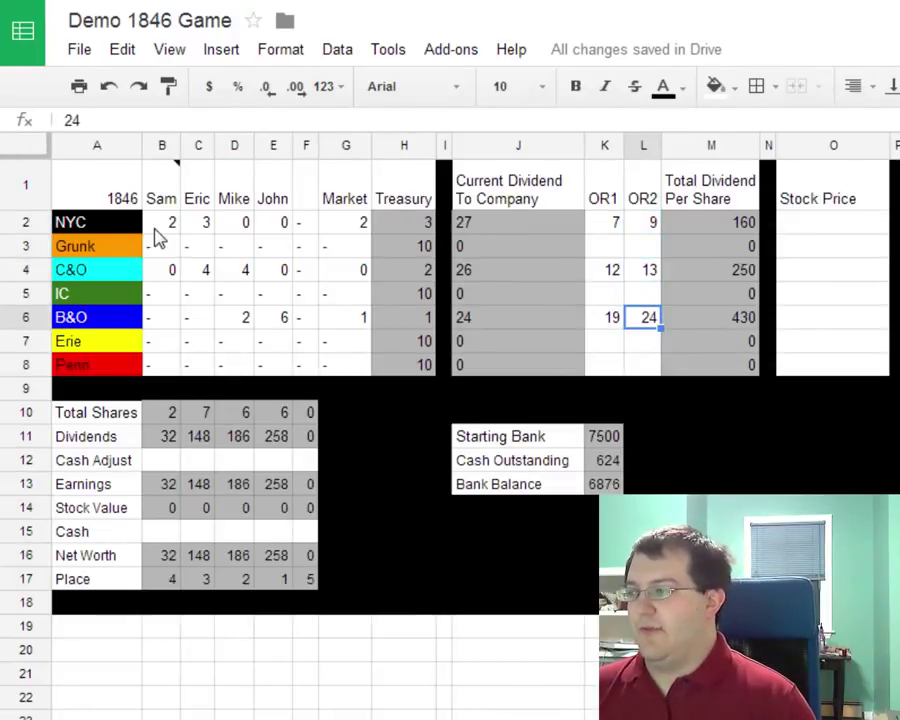
key(Down)
key(Right)
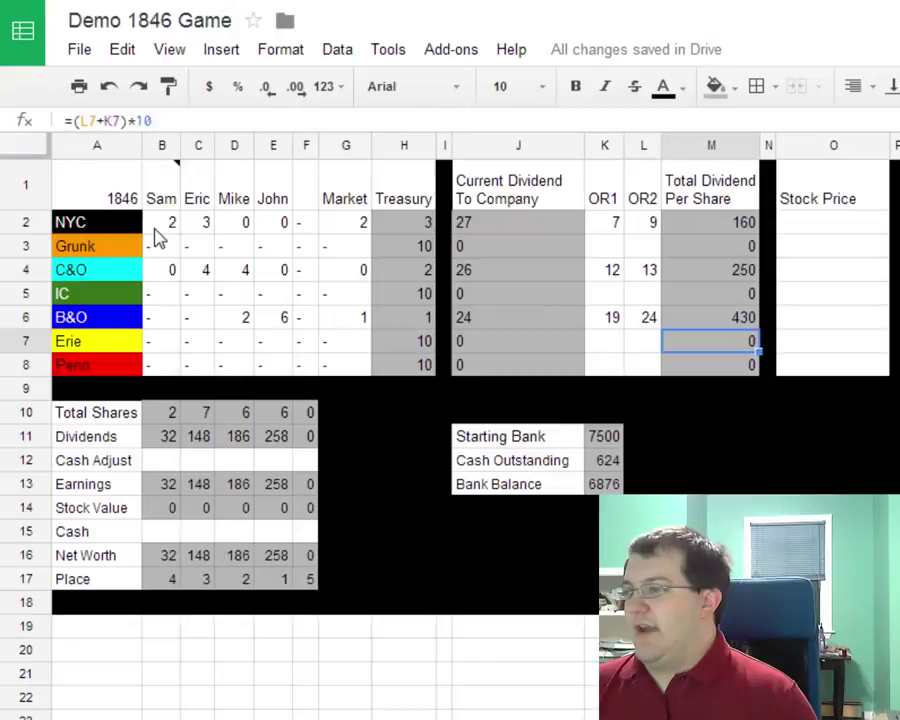
key(Left)
key(Down)
key(Down)
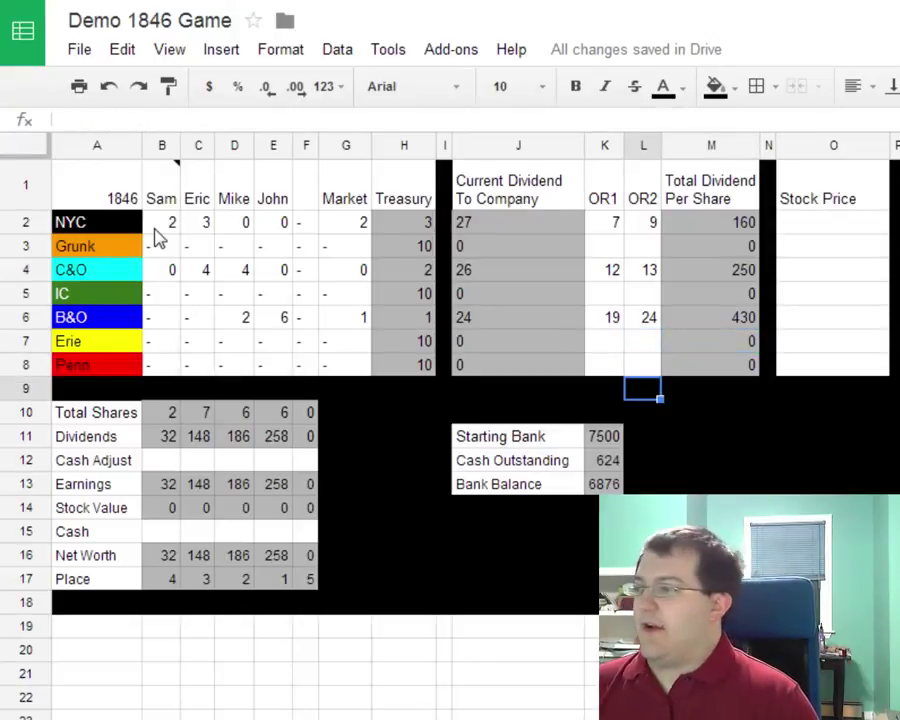
key(Up)
key(Up)
key(Up)
key(Up)
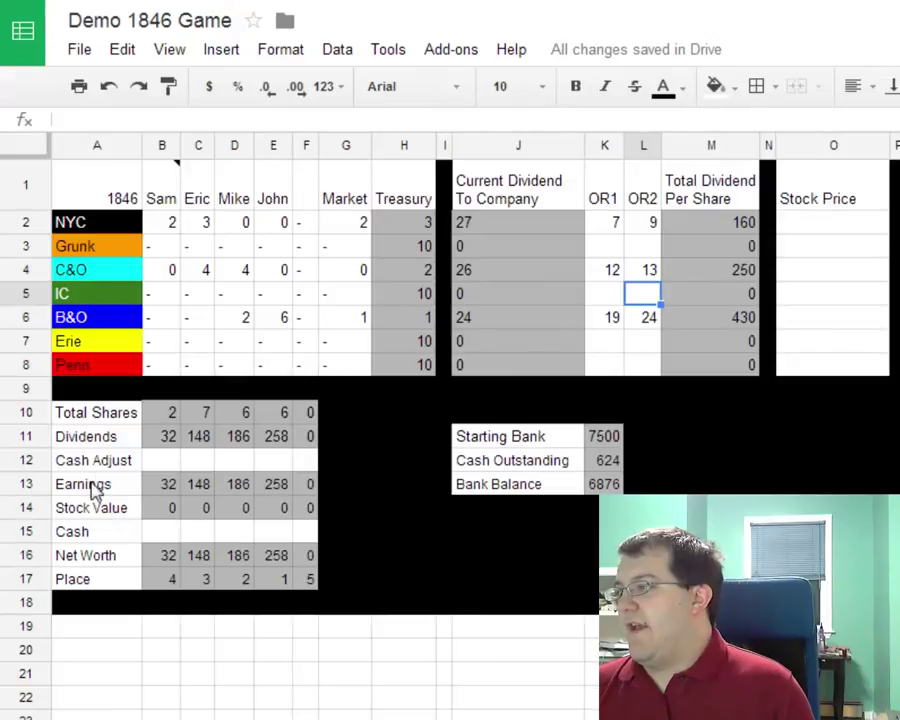
click(155, 492)
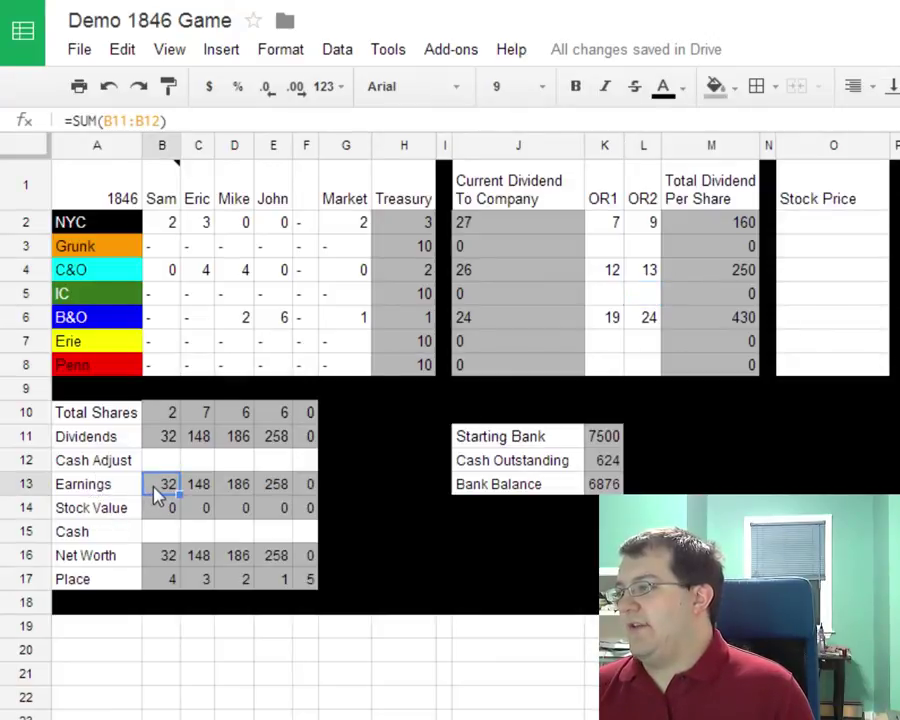
drag(160, 497, 275, 494)
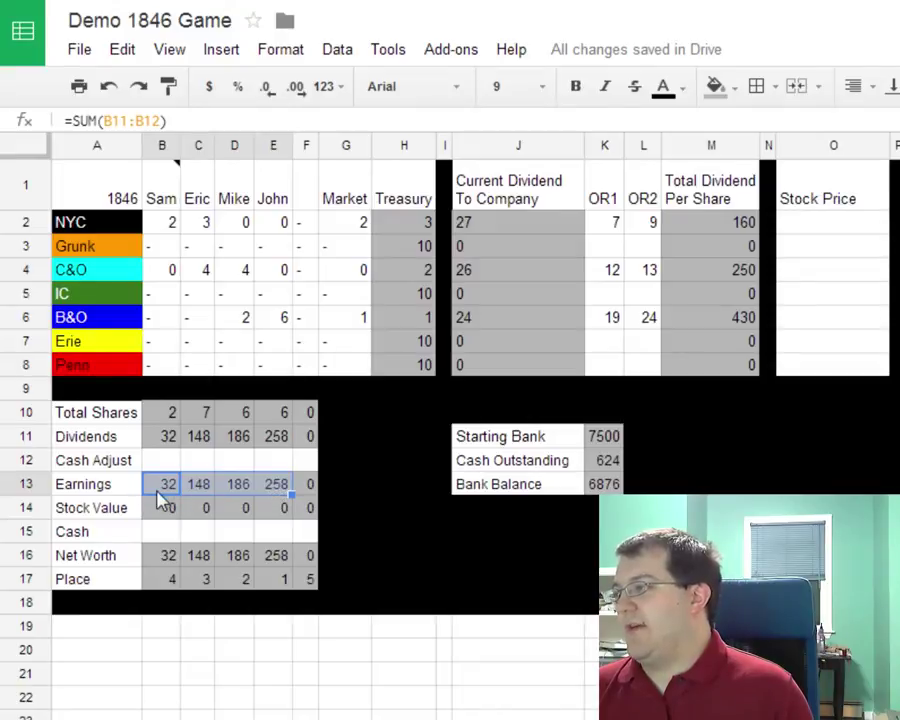
click(162, 491)
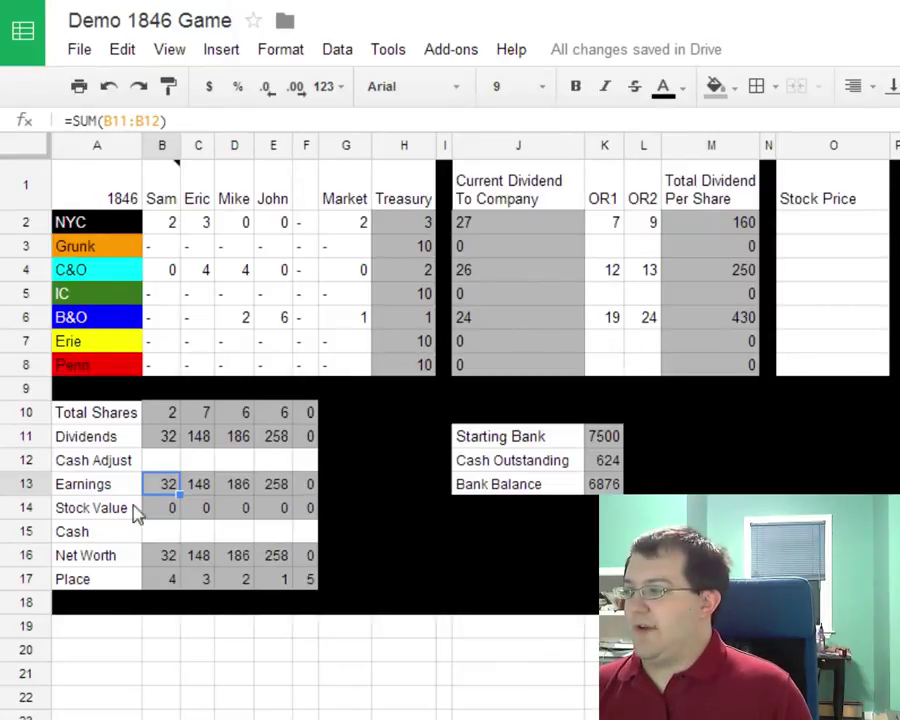
drag(150, 486, 285, 490)
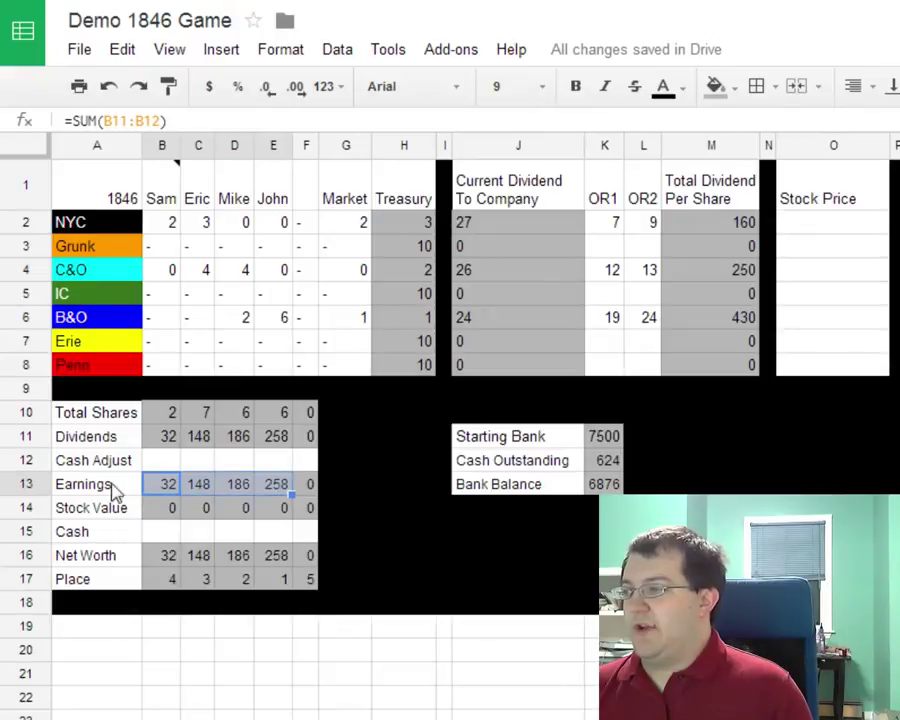
click(158, 488)
click(200, 484)
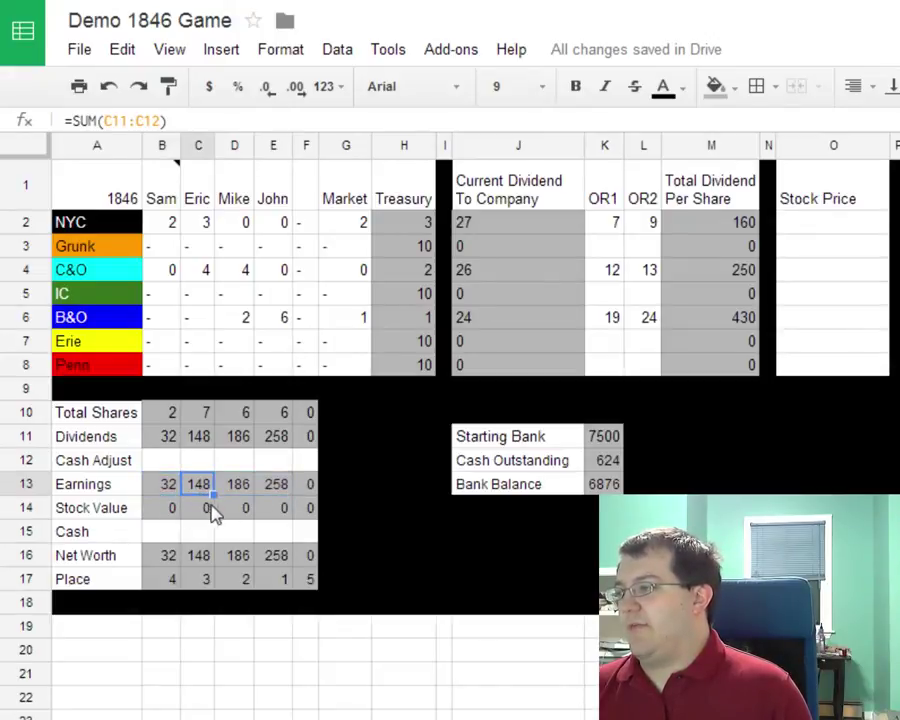
click(239, 486)
click(194, 486)
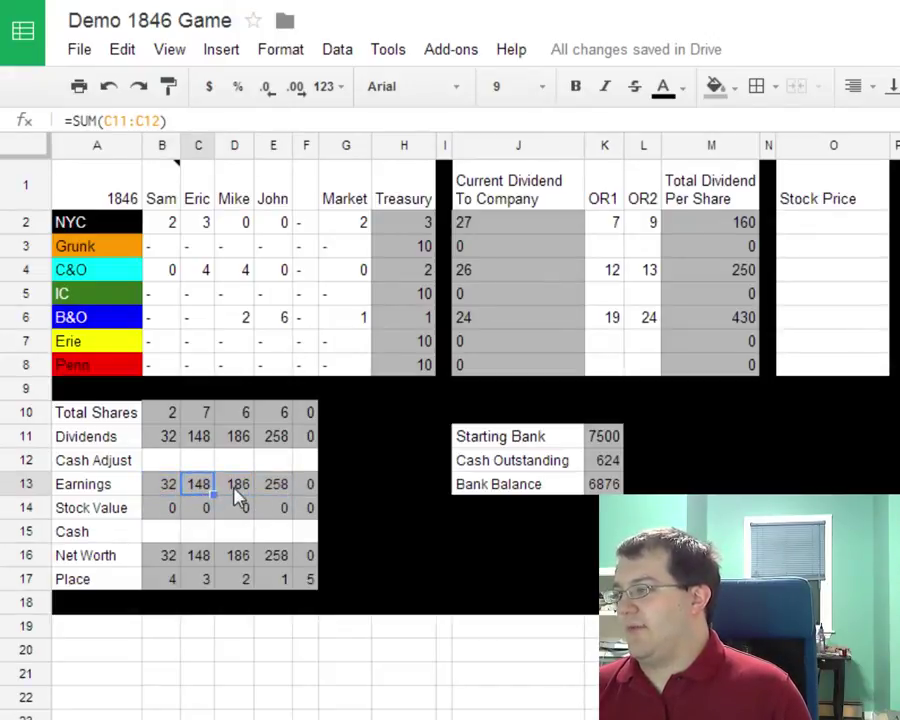
click(240, 490)
click(280, 487)
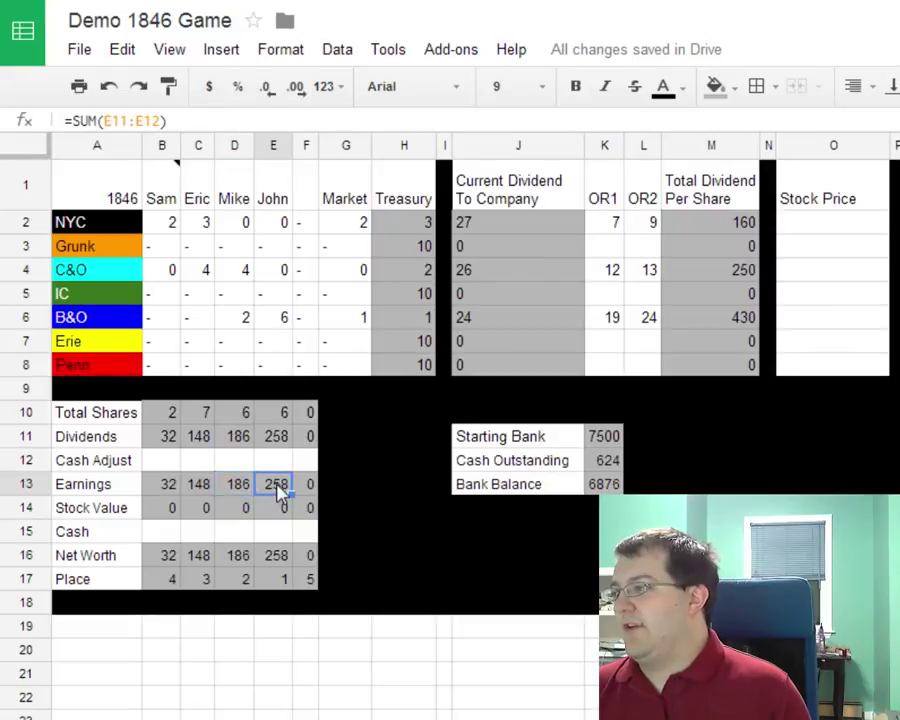
drag(602, 226, 645, 330)
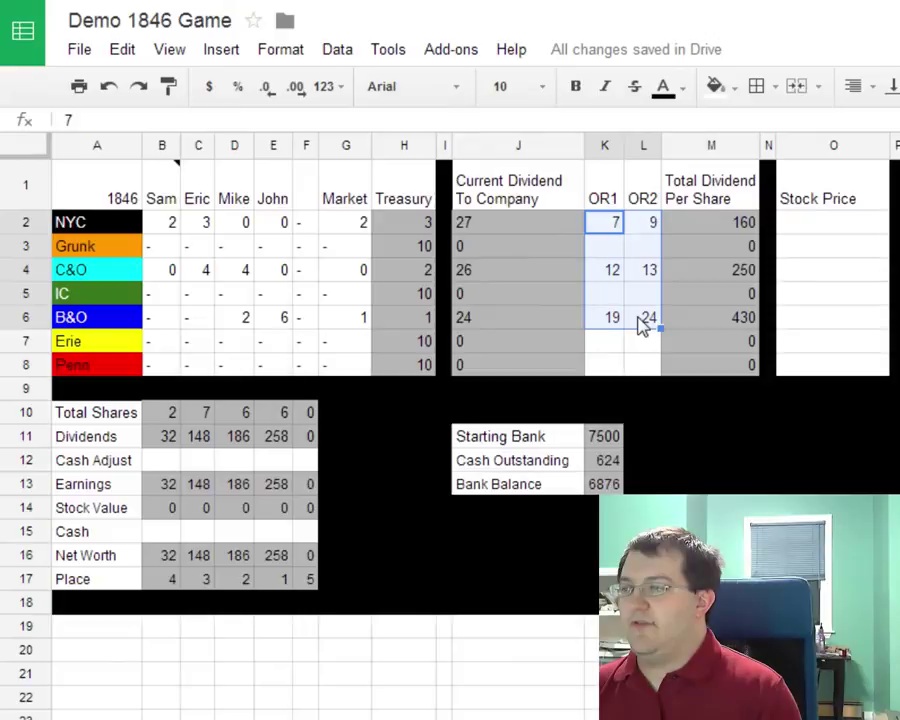
- Delete the OR1 and OR2 dividend values in K2:L7, then recheck the share holdings and emptied columns
key(Delete)
key(Left)
key(Left)
key(Left)
key(Left)
key(Left)
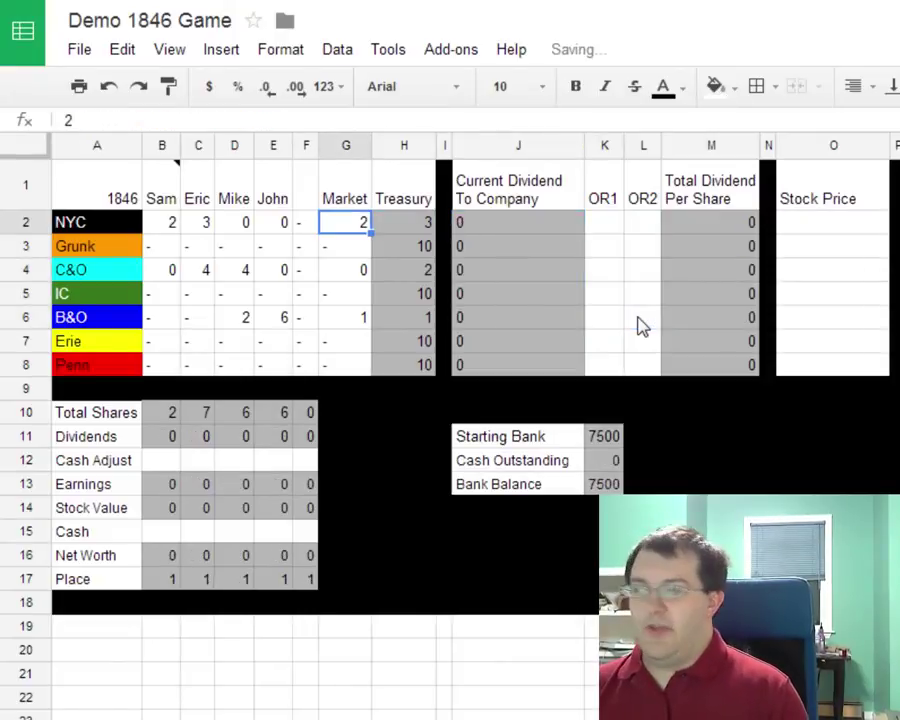
key(Left)
key(Left)
key(Left)
key(Left)
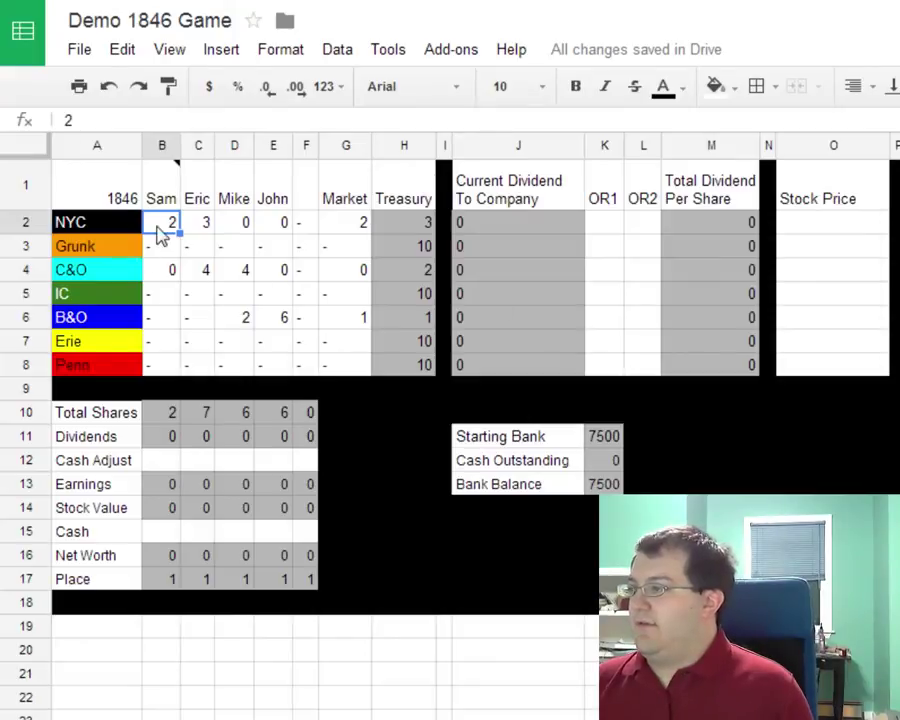
drag(163, 229, 343, 365)
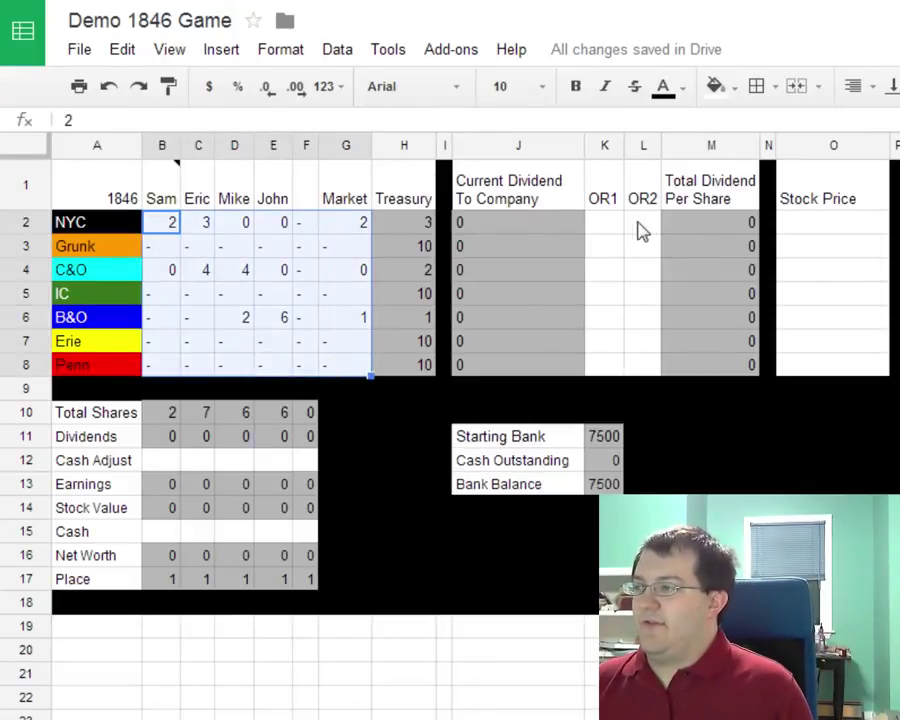
drag(606, 227, 645, 368)
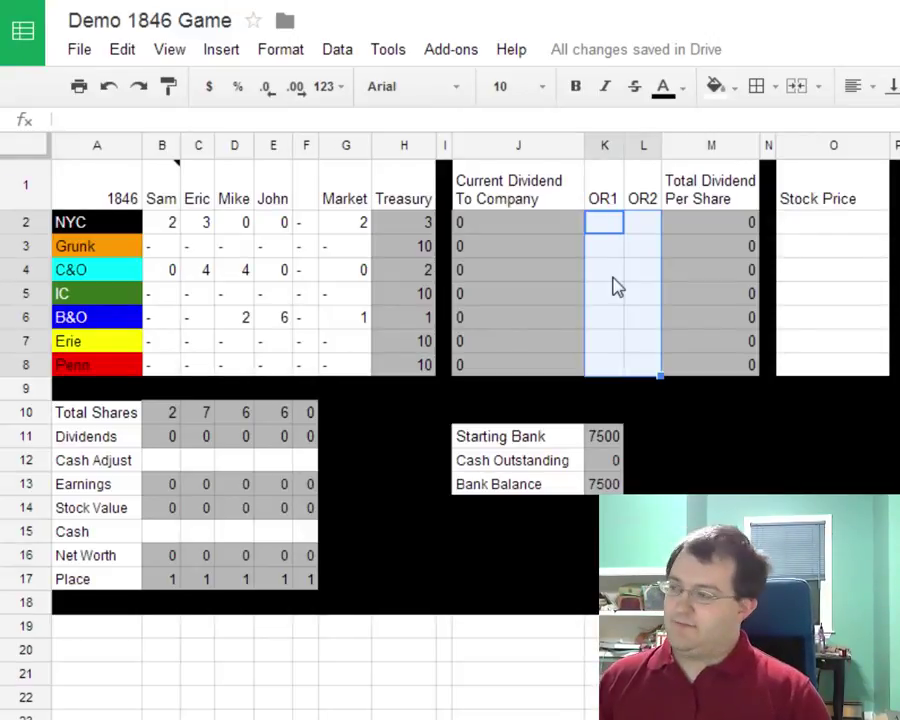
key(Escape)
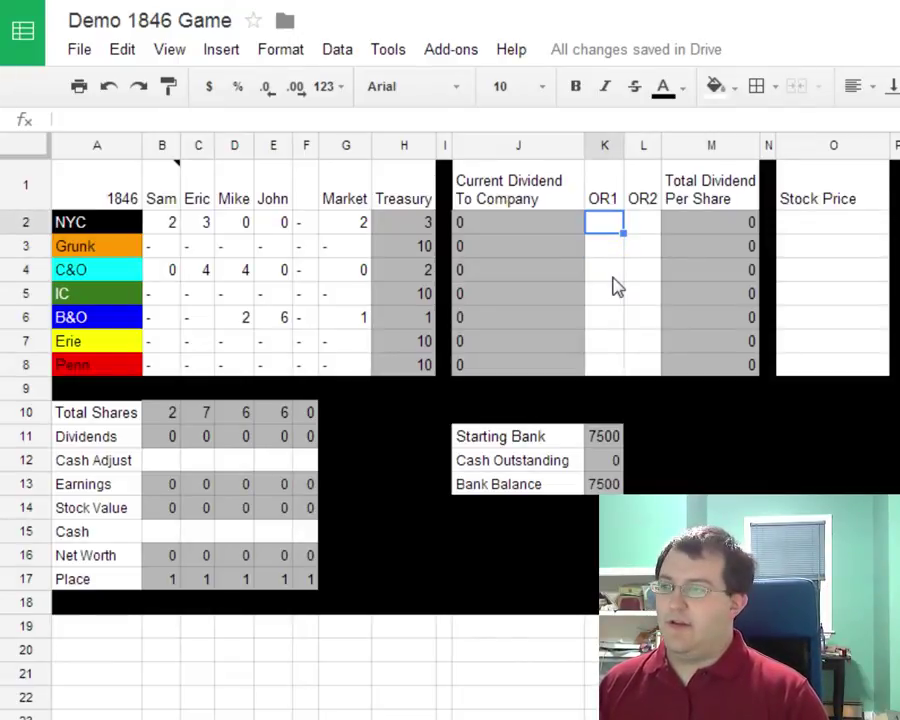
key(Right)
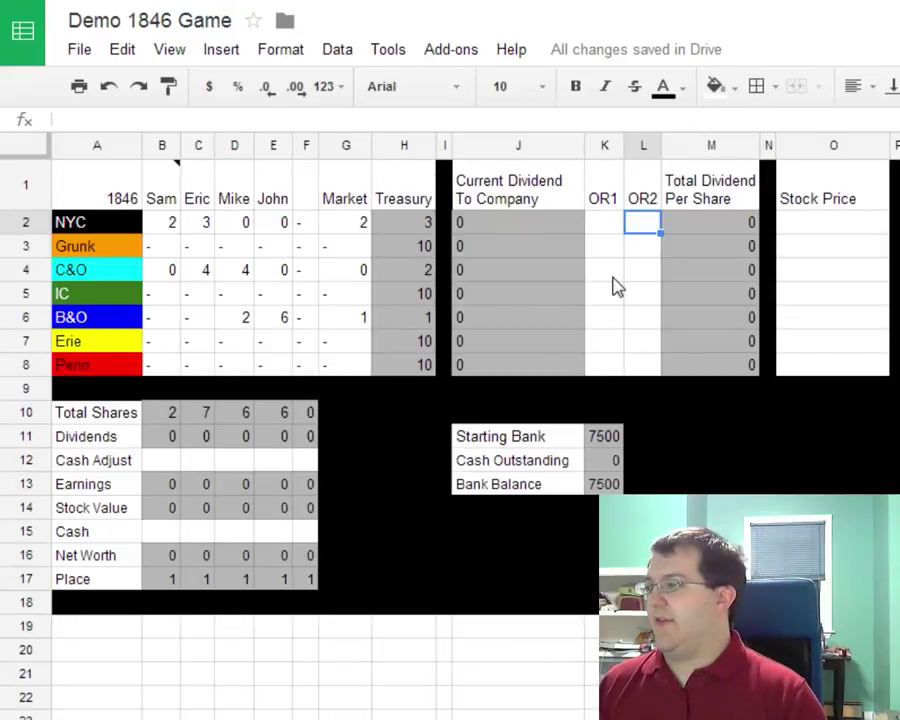
- Inspect NYC's Treasury formula and the Starting Bank formula
key(Left)
key(Left)
key(Left)
key(Left)
key(Left)
key(Right)
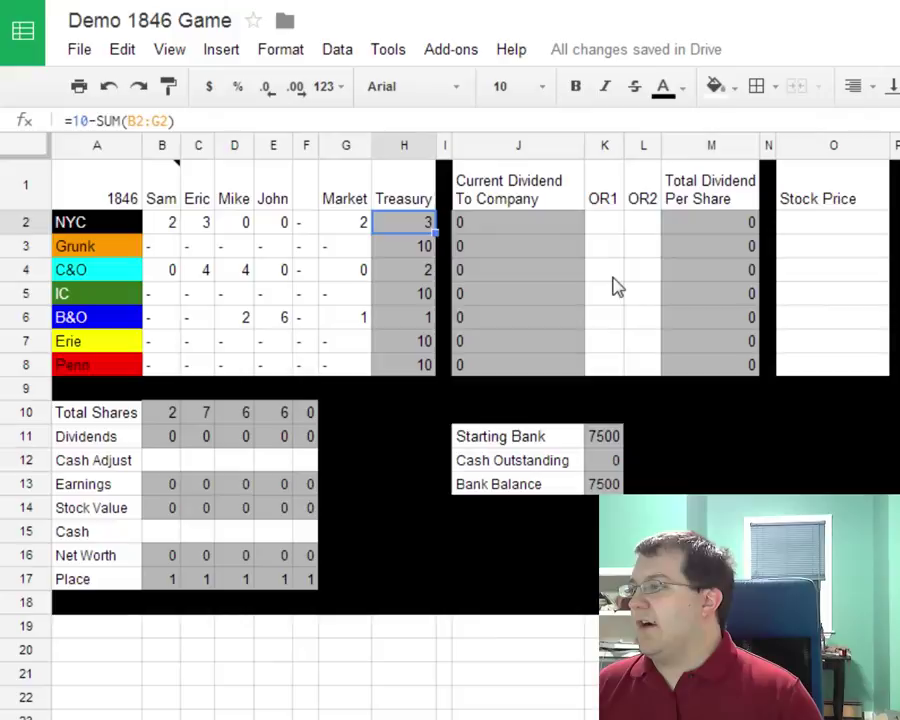
key(Right)
key(Right)
key(Down)
key(Down)
key(Down)
key(Down)
key(Down)
key(Down)
key(Down)
key(Down)
key(Down)
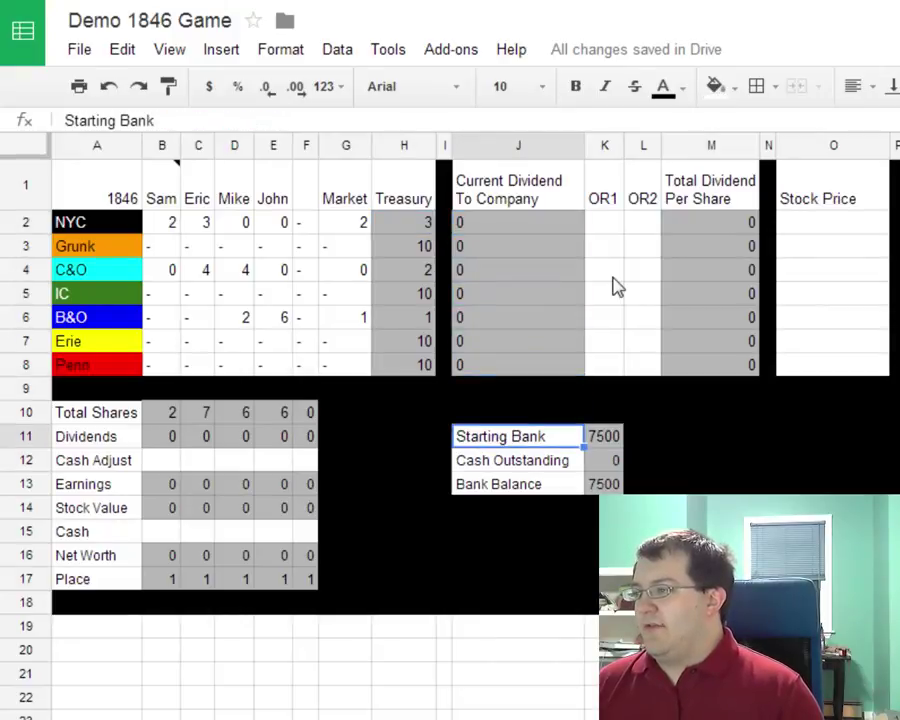
key(Right)
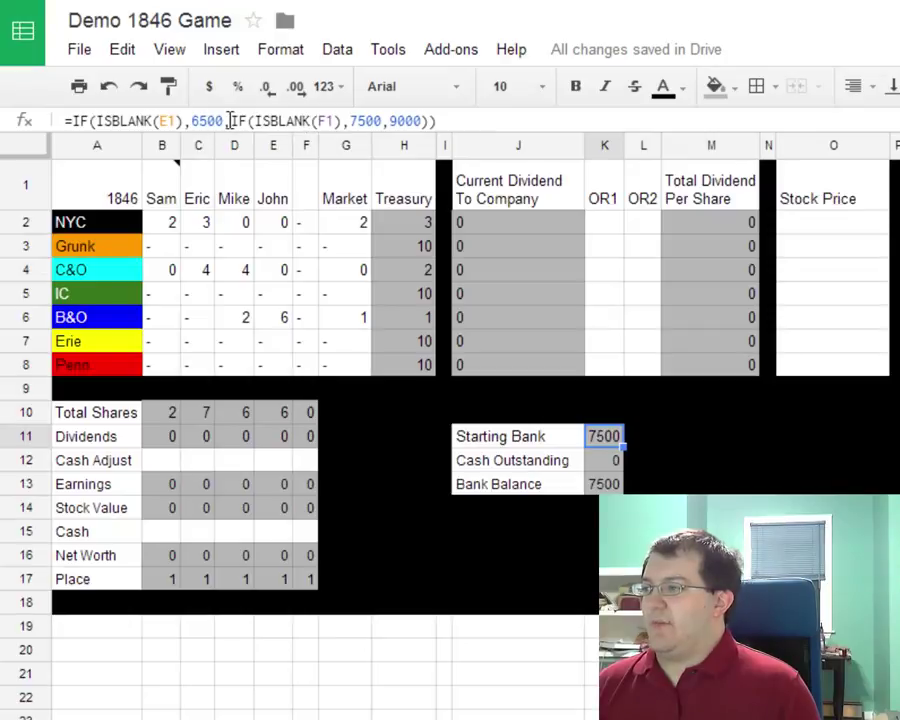
- Try a fifth player 'P5' in F1, which makes the bank 9000, then clear F1 again
click(307, 195)
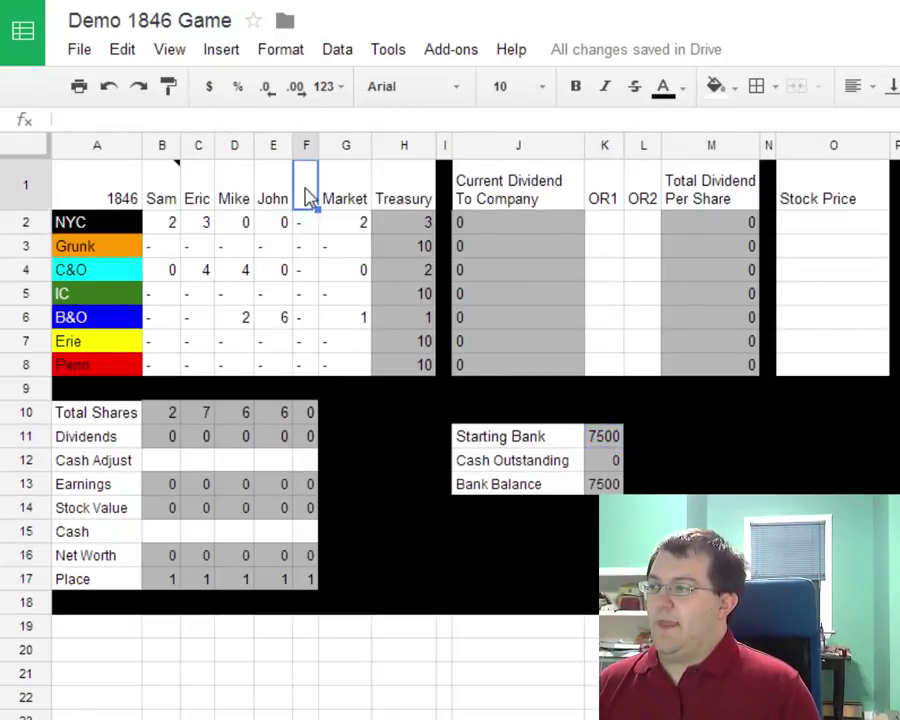
click(611, 438)
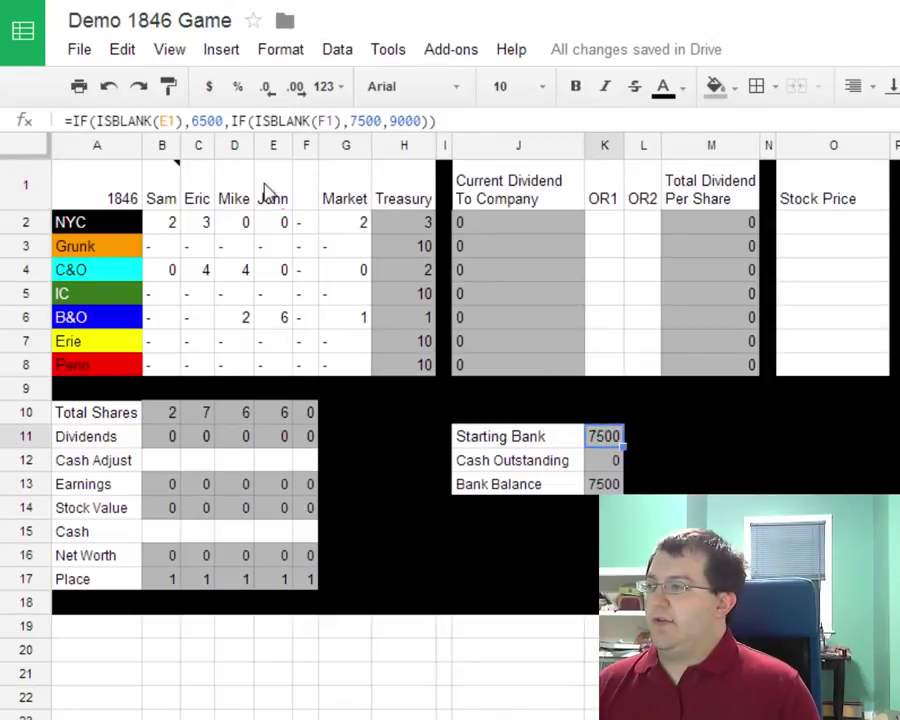
click(307, 201)
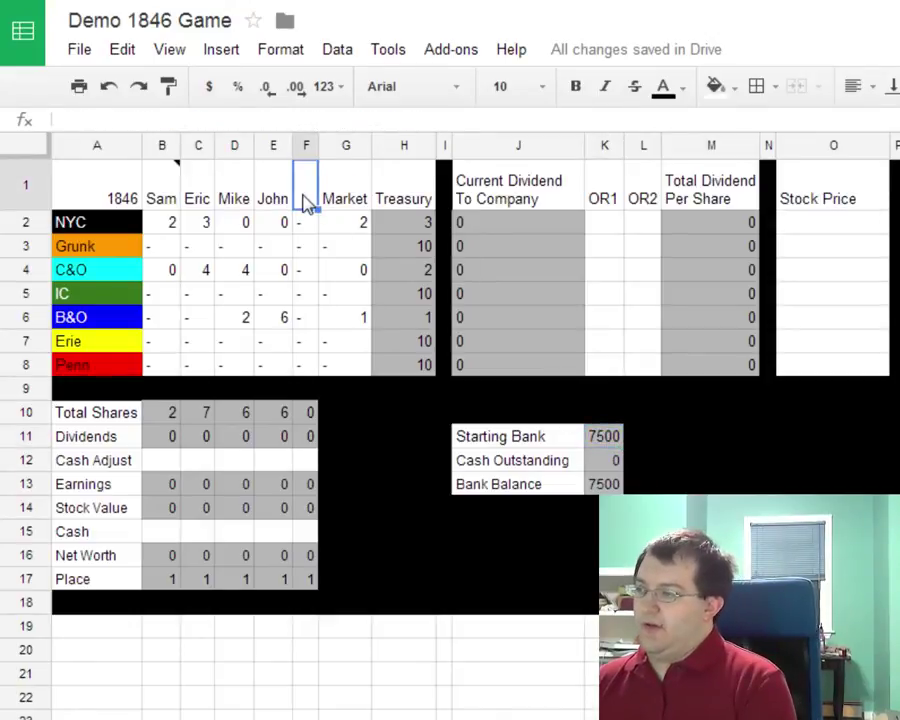
text(P5)
key(Return)
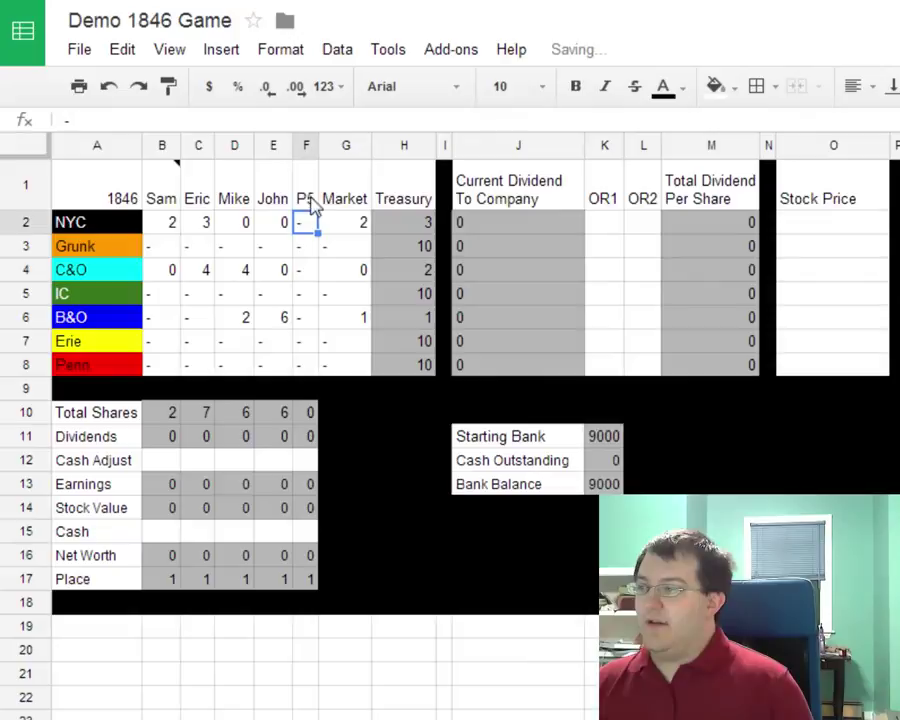
click(613, 440)
click(311, 206)
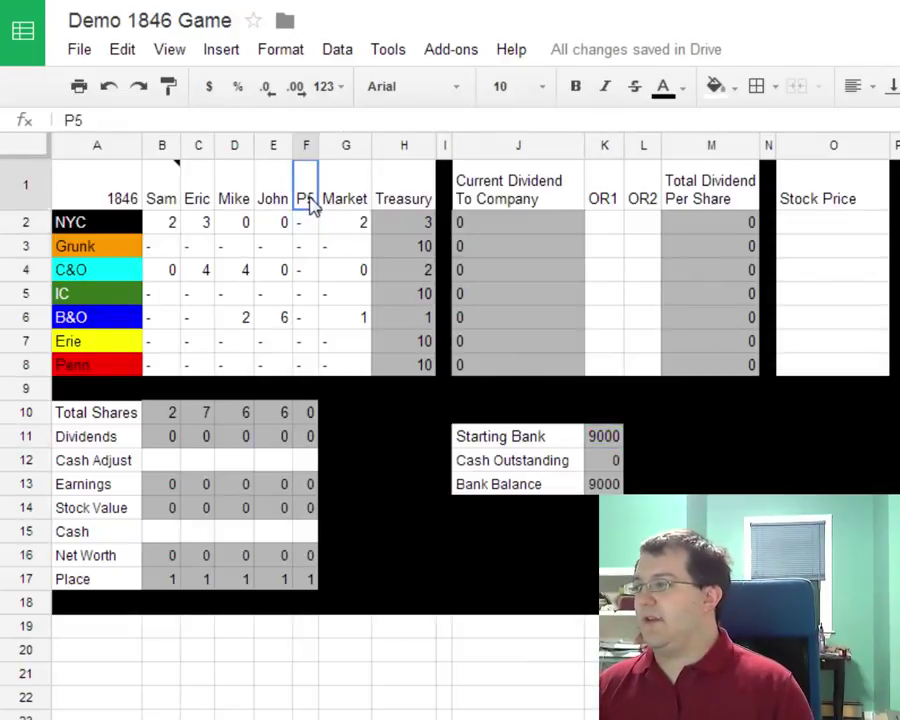
key(Delete)
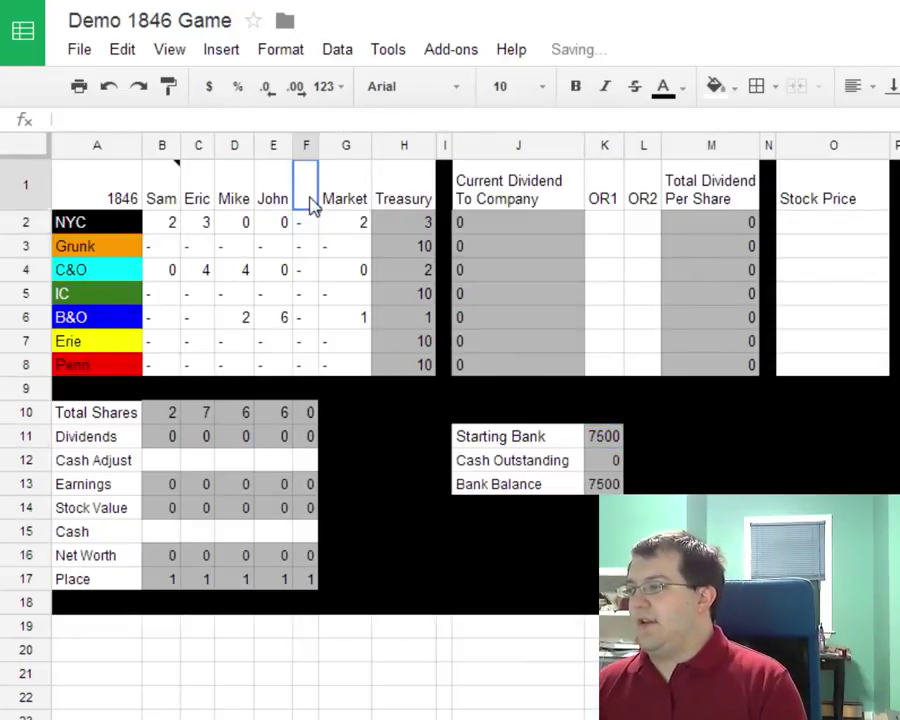
- Enter the missing share counts: Mike 3 NYC and 5 Penn, John 1 Penn
key(Return)
key(Return)
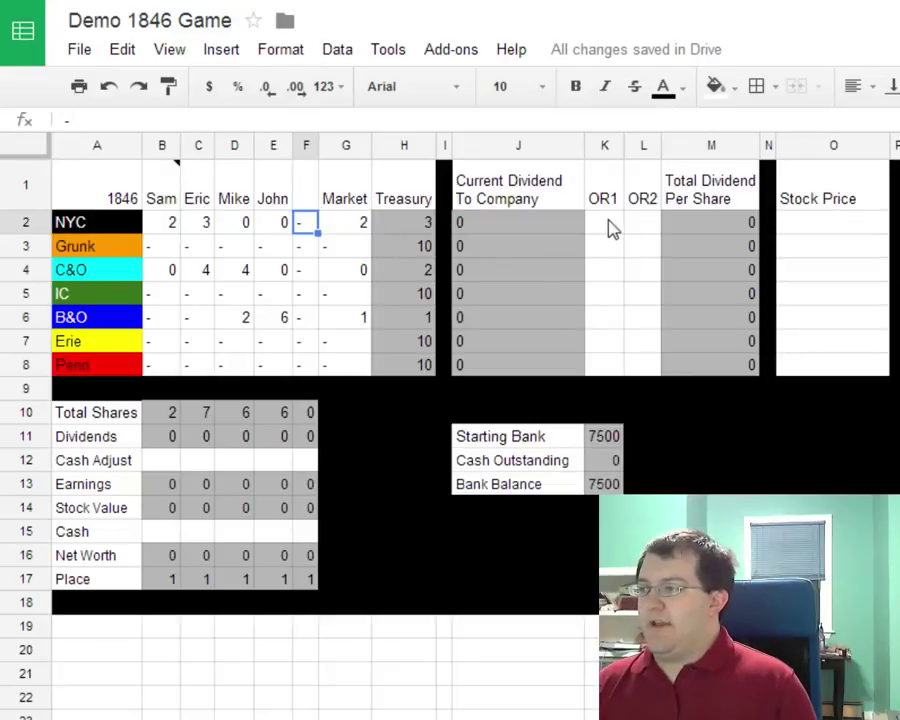
click(170, 230)
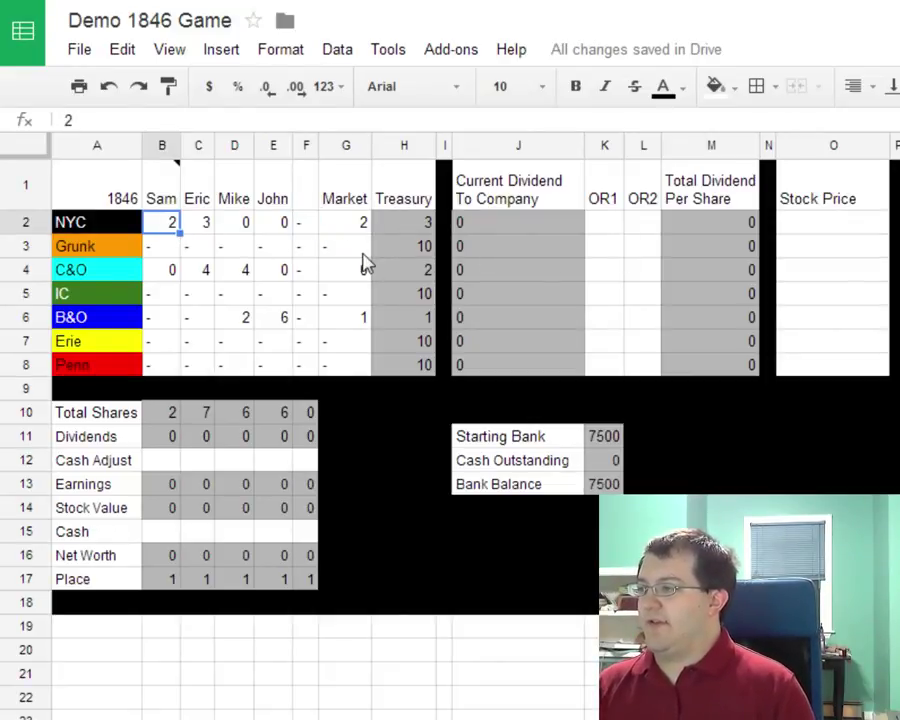
key(Right)
key(Right)
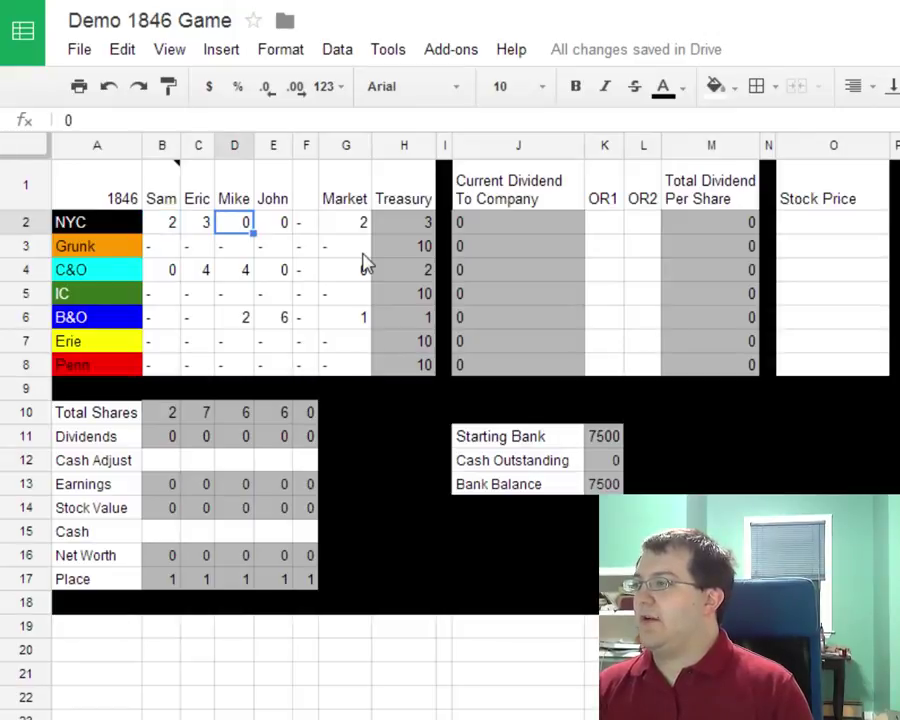
text(3)
key(Down)
key(Down)
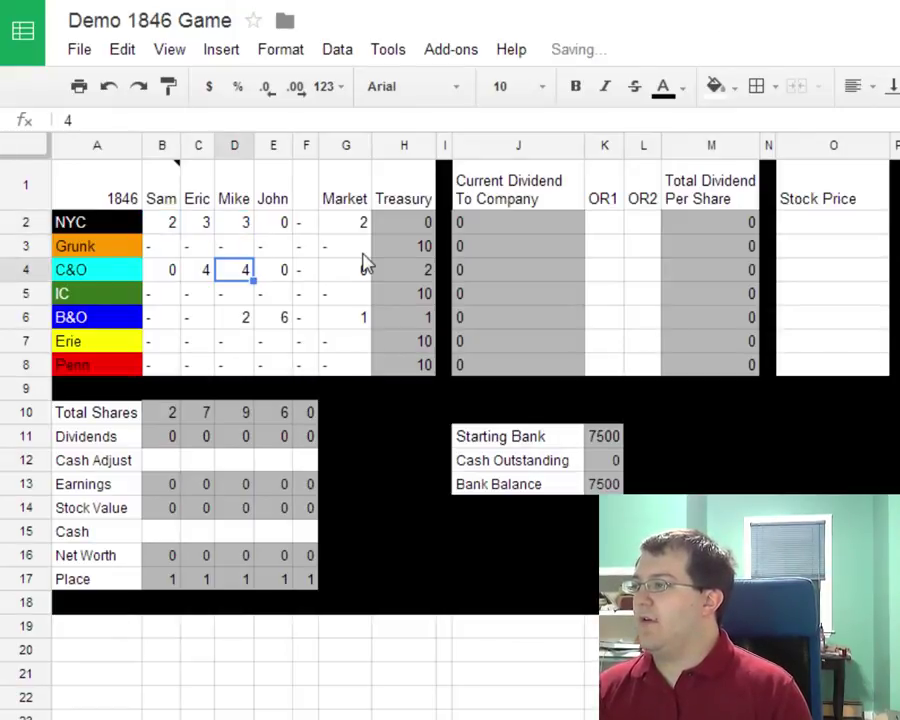
key(Left)
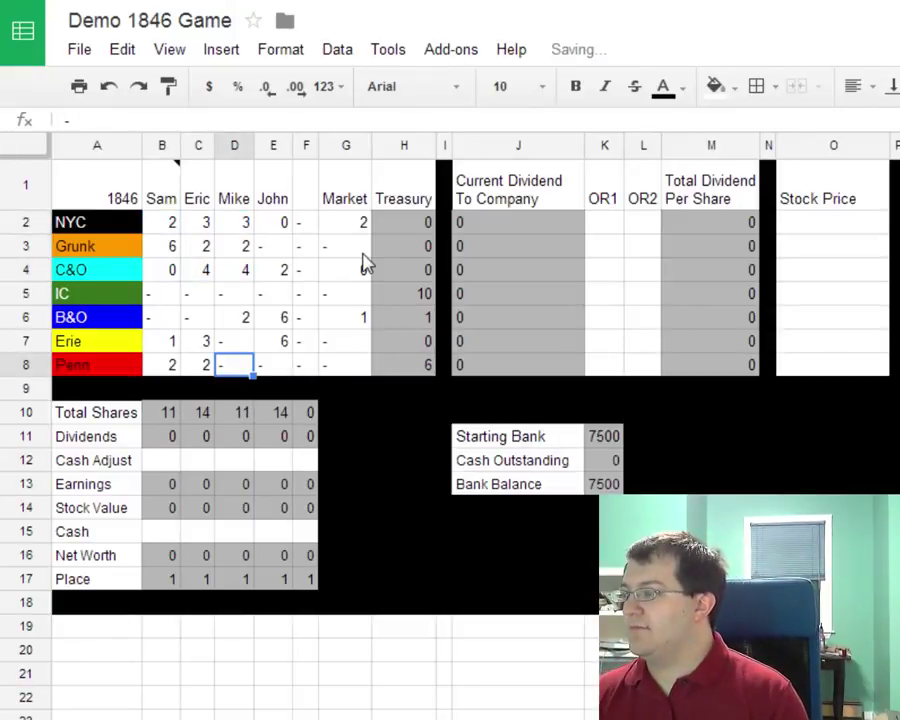
text(5)
key(Tab)
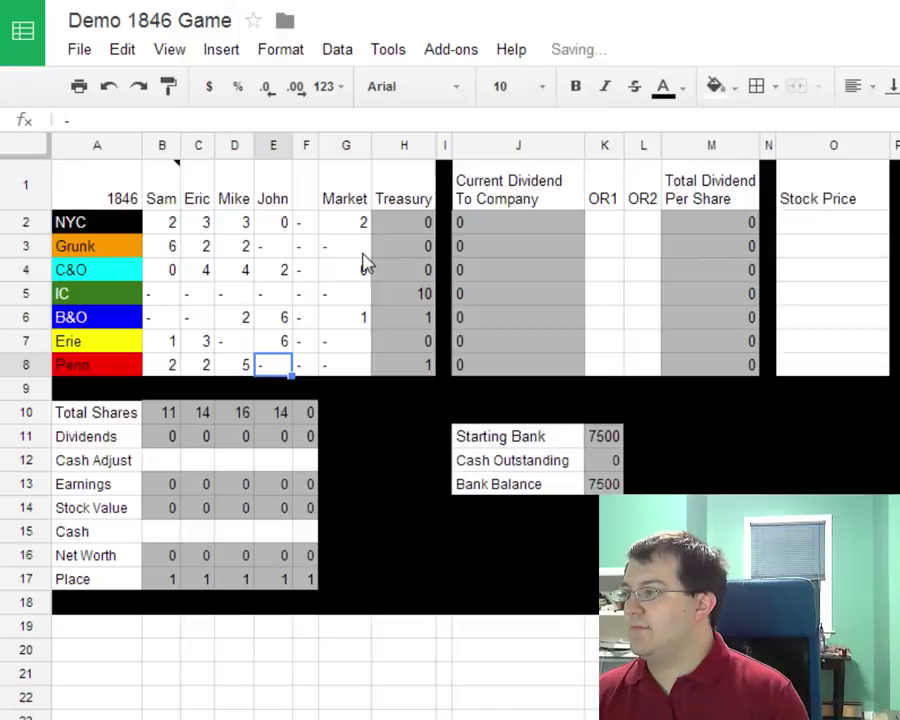
text(1)
key(Tab)
key(Tab)
key(Tab)
key(Tab)
key(Tab)
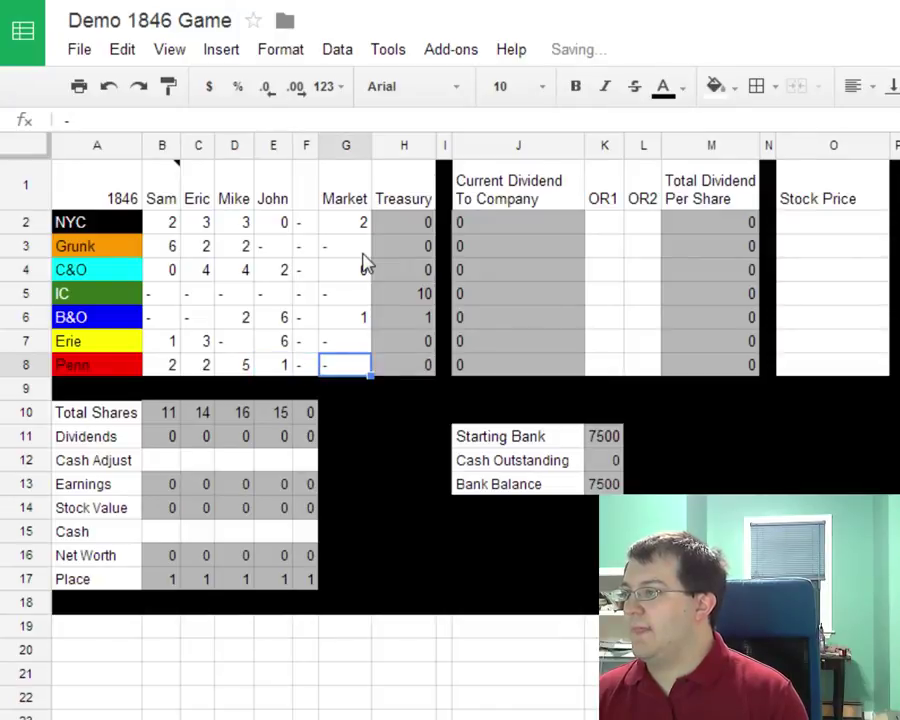
- Enter NYC's OR1 and OR2 revenues of 32 and 33, and Grunk's OR1 revenue of 55
key(Tab)
key(Up)
key(Up)
key(Up)
key(Up)
key(Up)
key(Up)
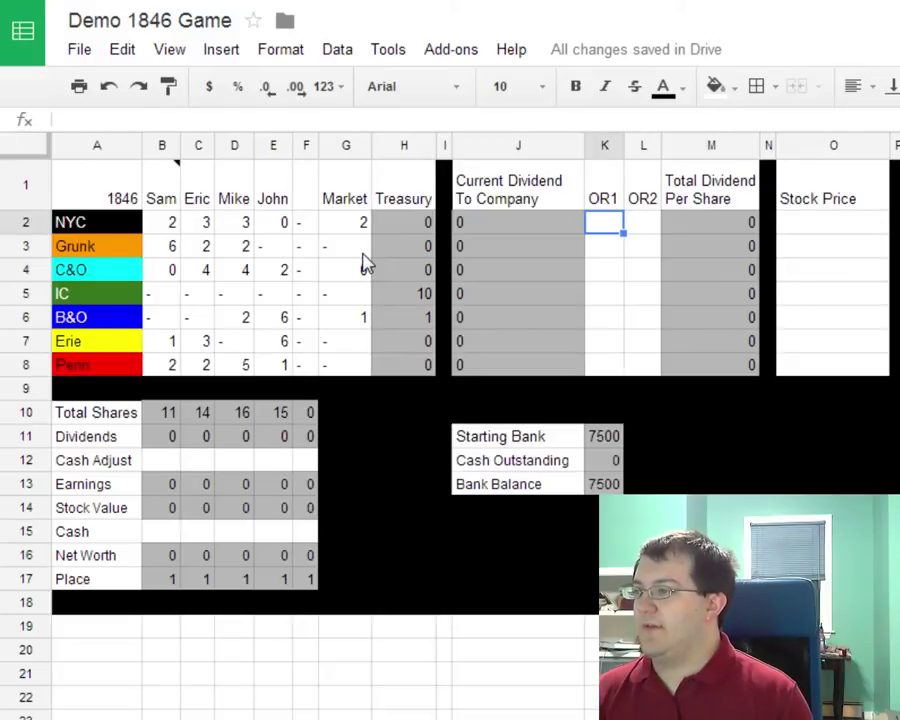
text(32)
key(Tab)
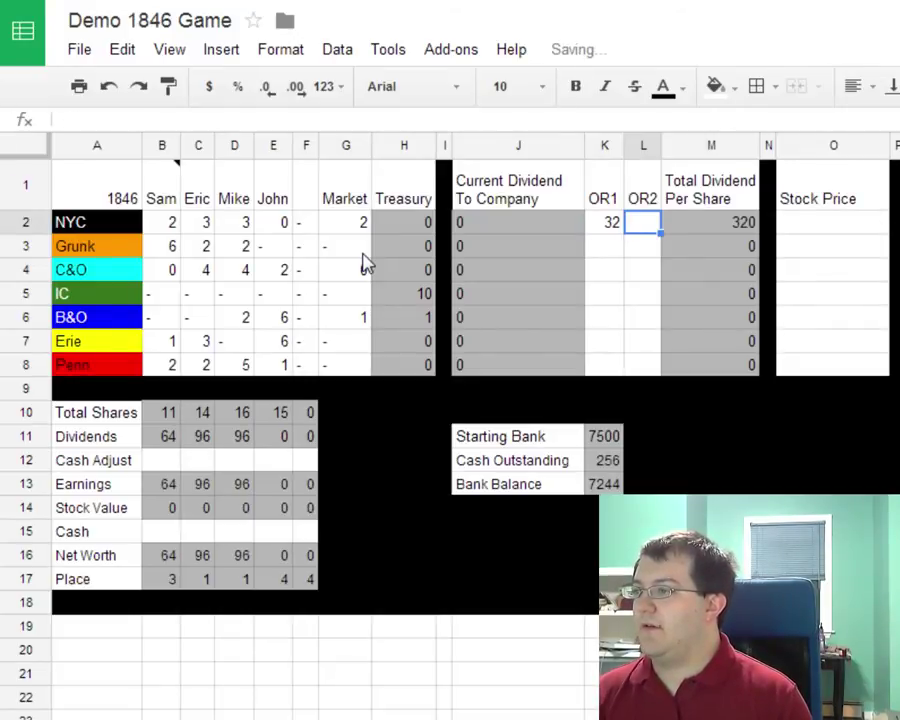
text(33)
key(Return)
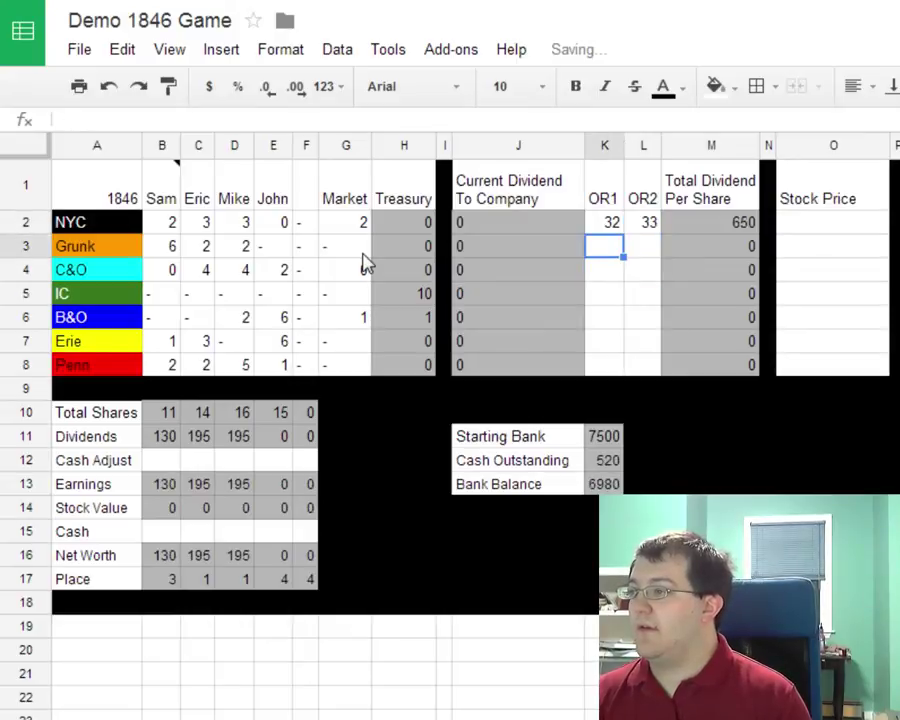
text(55)
key(Tab)
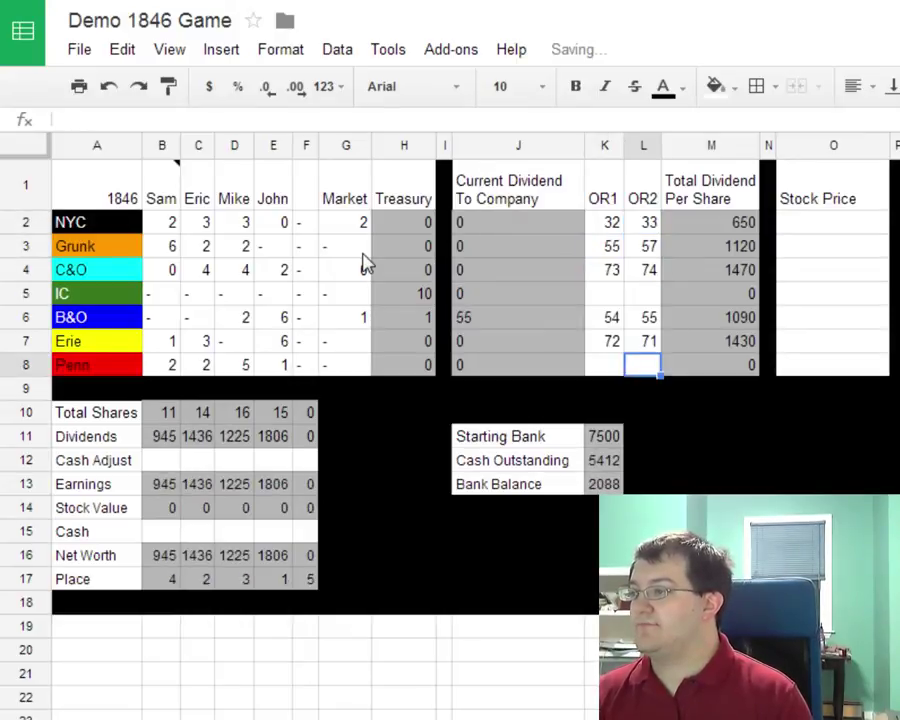
- Enter Penn's OR1 and OR2 revenues of 63 and 64, then review the dividend totals
key(Left)
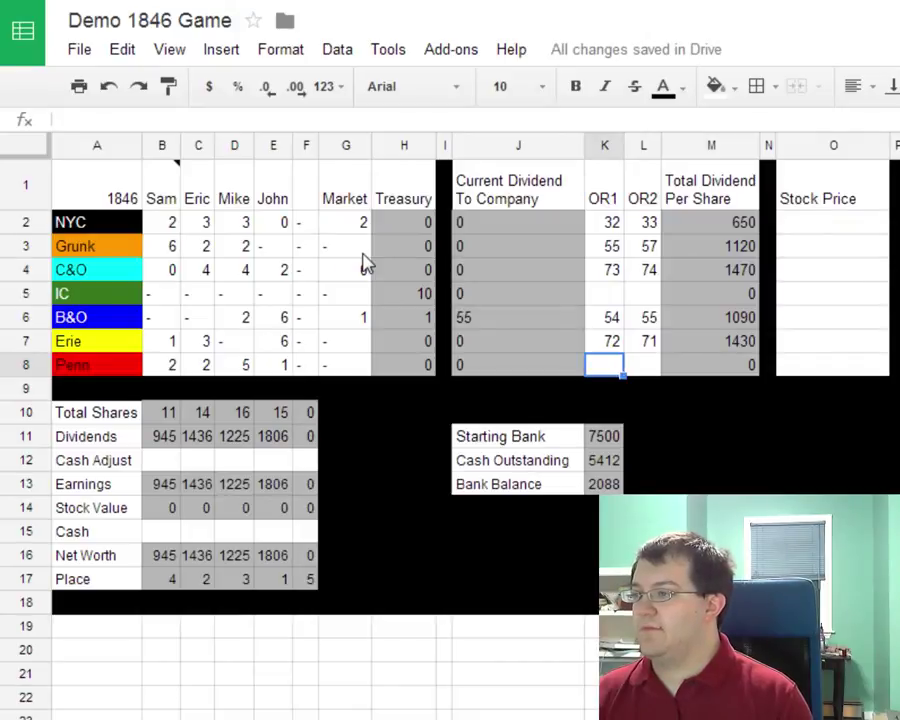
text(63)
key(Tab)
text(64)
key(Return)
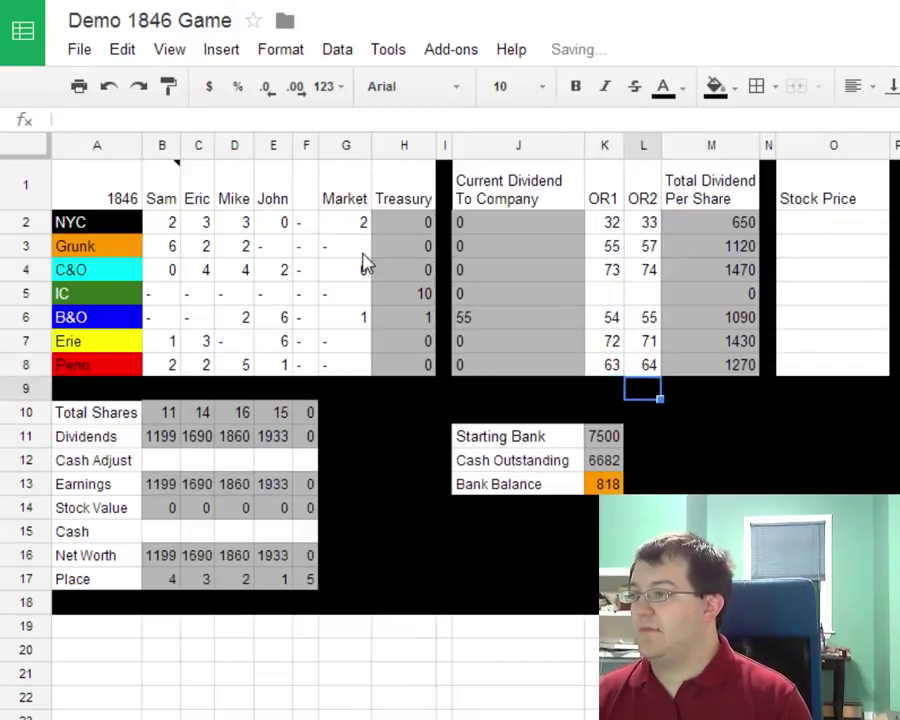
key(Right)
key(Up)
key(Up)
key(Up)
key(Up)
key(Up)
key(Up)
key(Up)
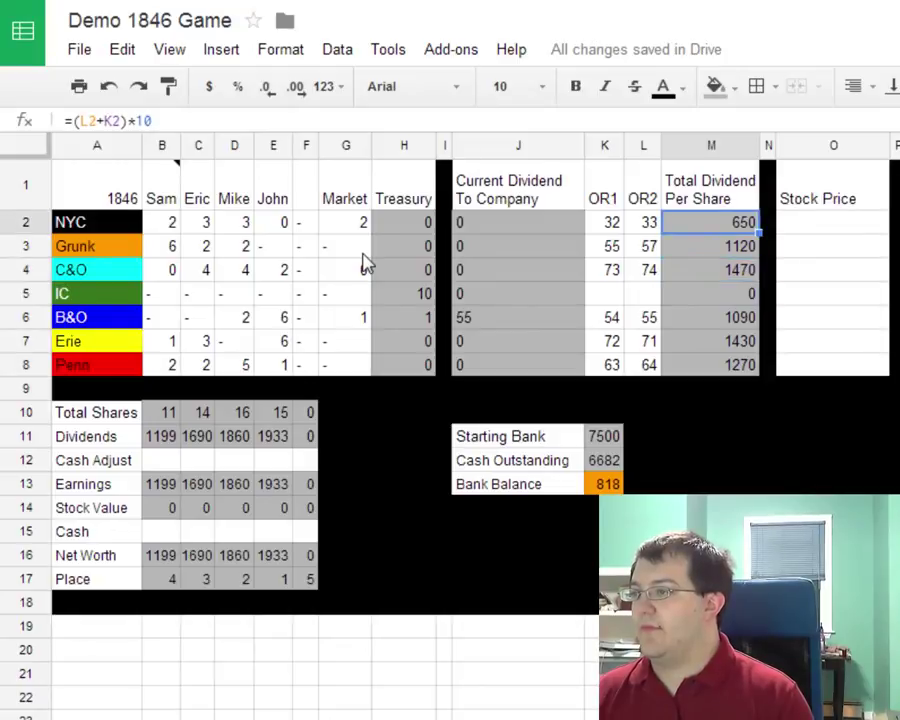
drag(598, 222, 645, 368)
click(645, 366)
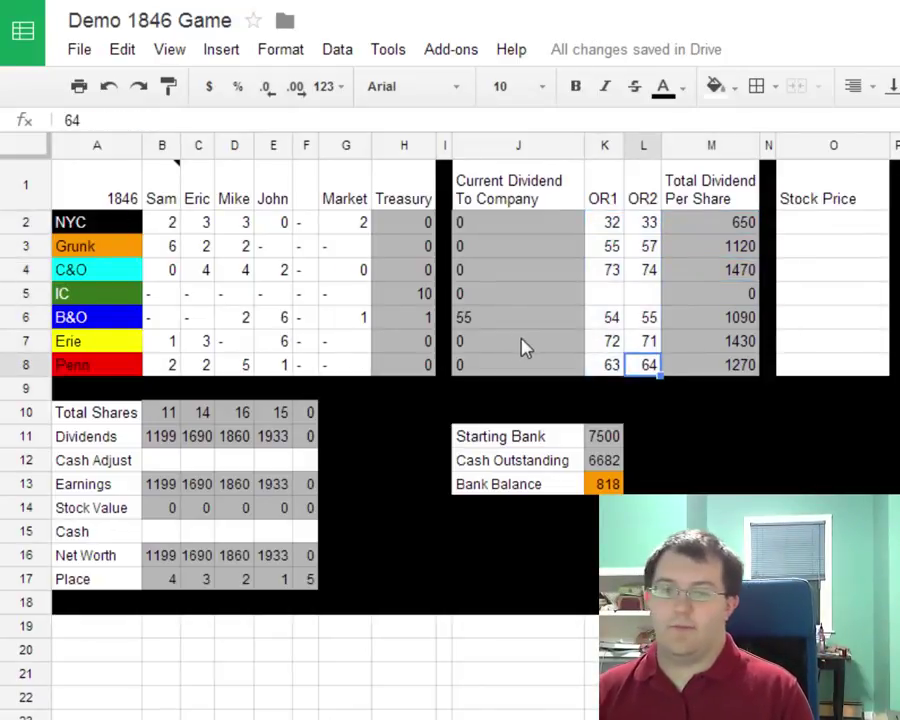
click(158, 494)
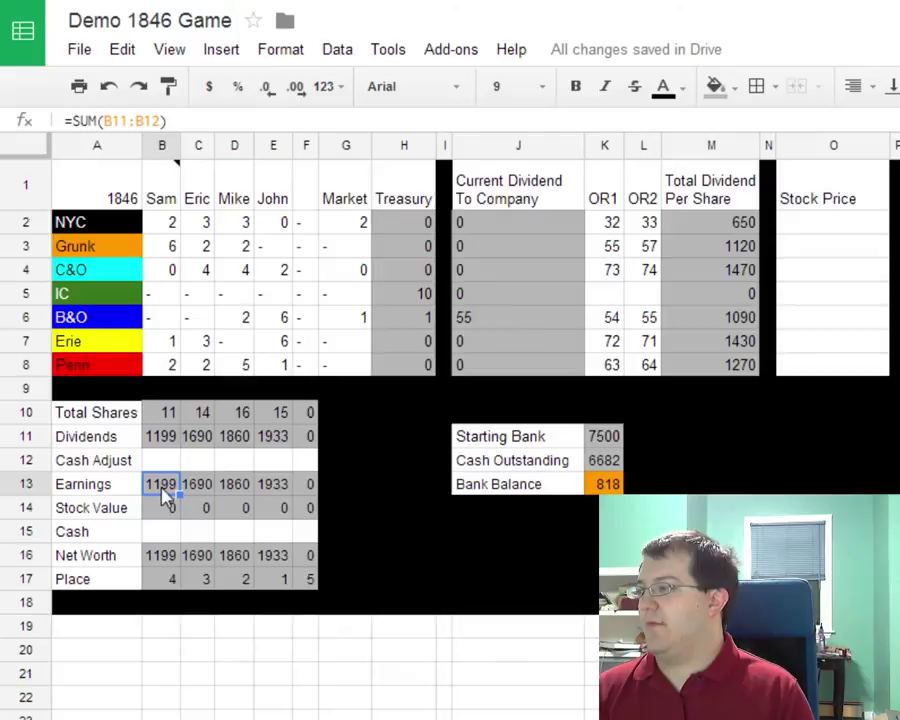
click(200, 489)
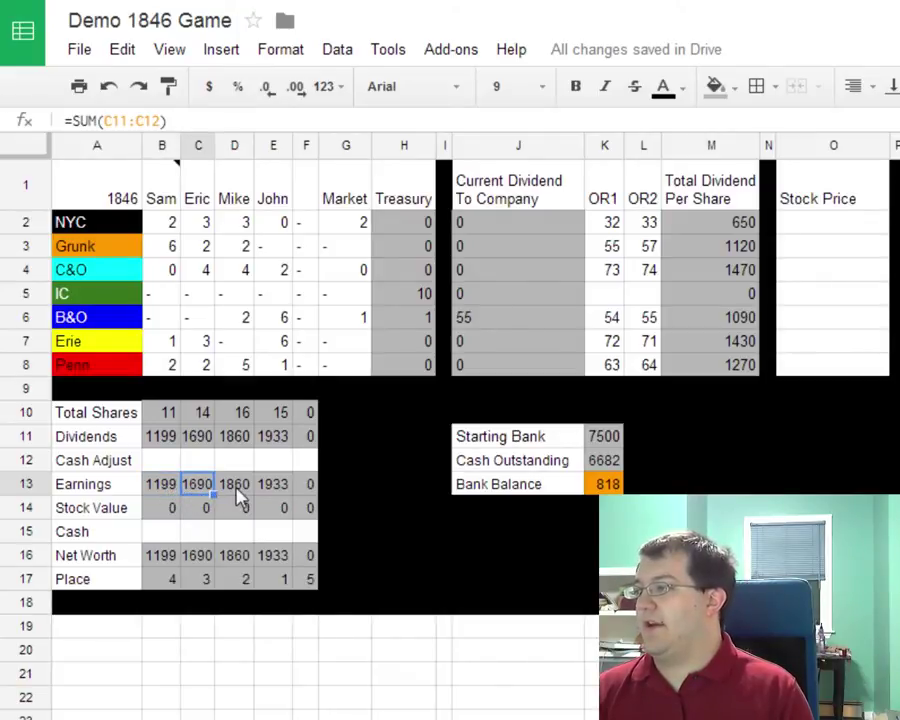
click(230, 492)
click(276, 490)
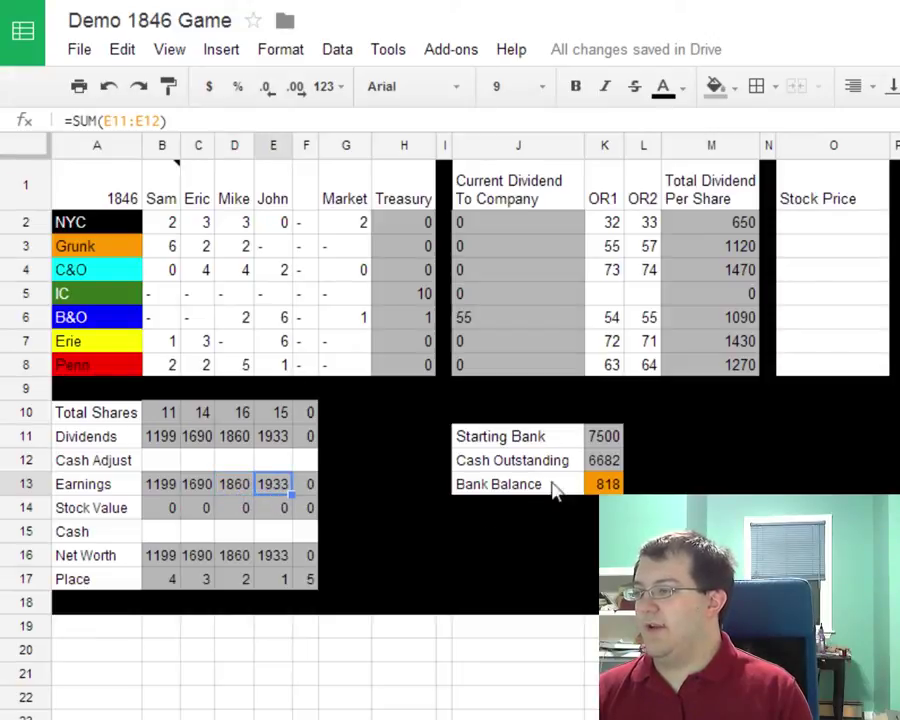
click(602, 488)
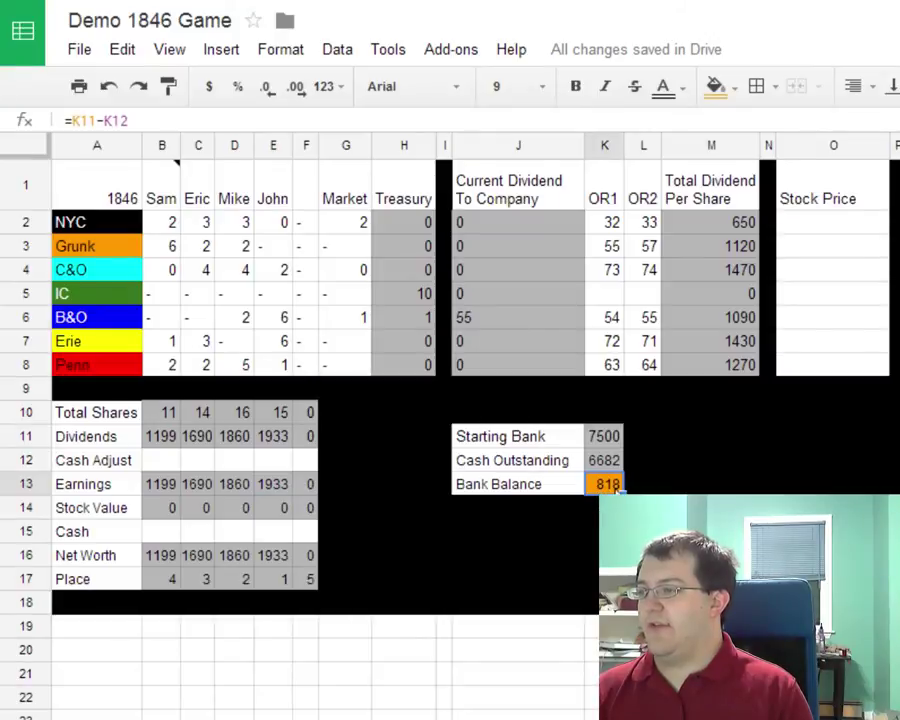
click(549, 492)
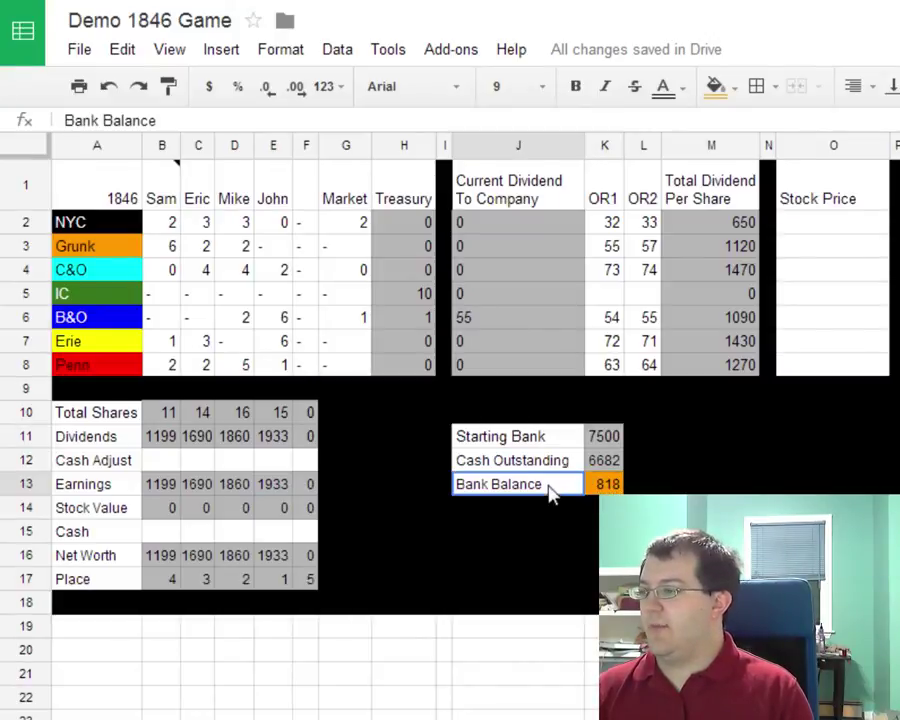
key(Right)
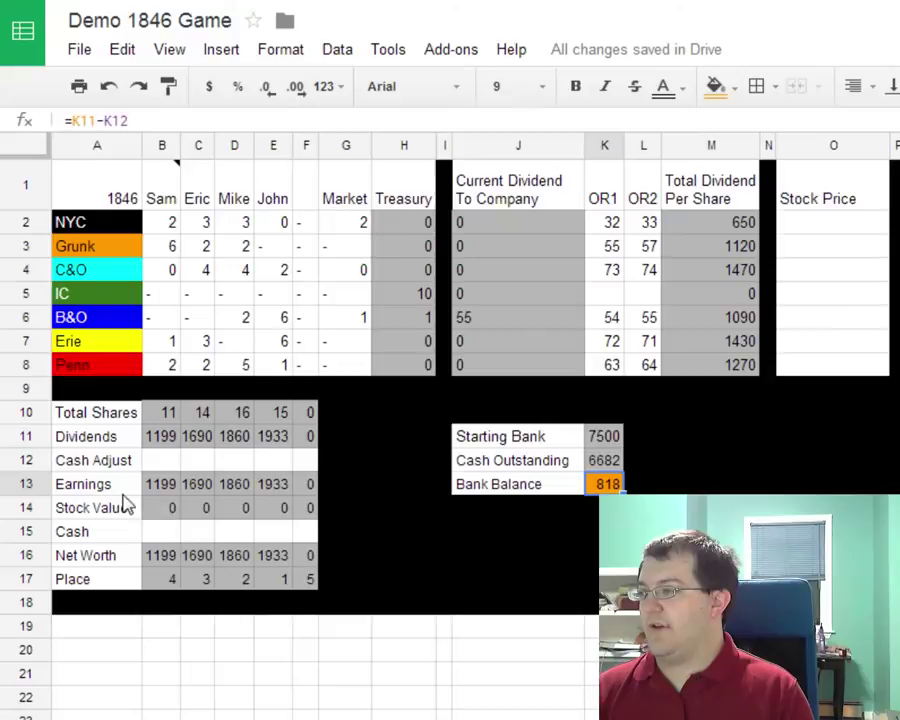
click(155, 535)
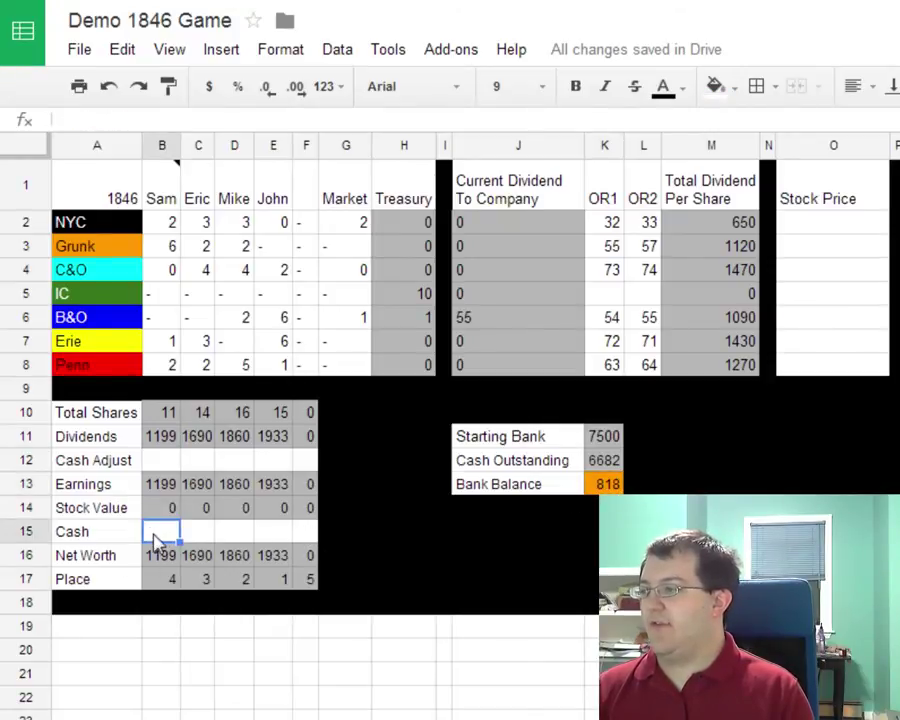
- Enter player cash of 500, 15, 16 and 21 in the Cash row
drag(158, 538, 307, 540)
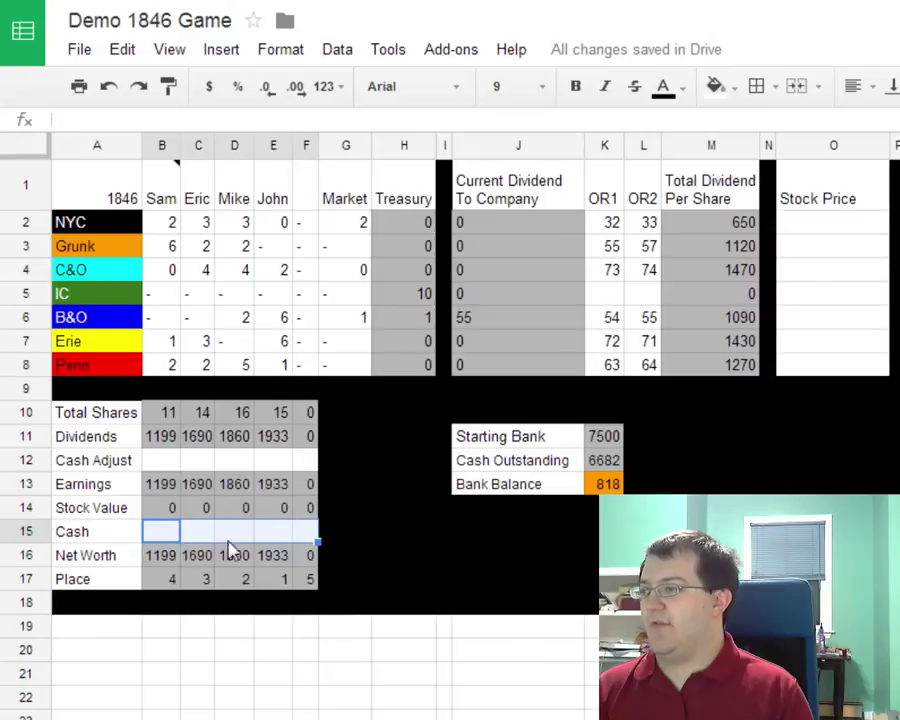
click(156, 537)
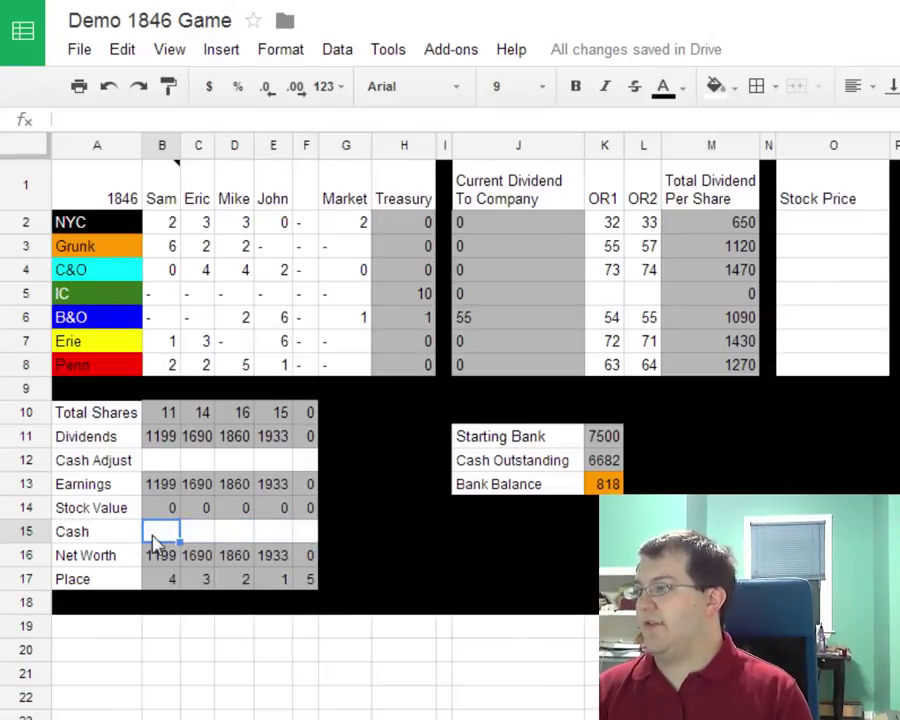
text(500)
key(Tab)
key(Return)
key(Up)
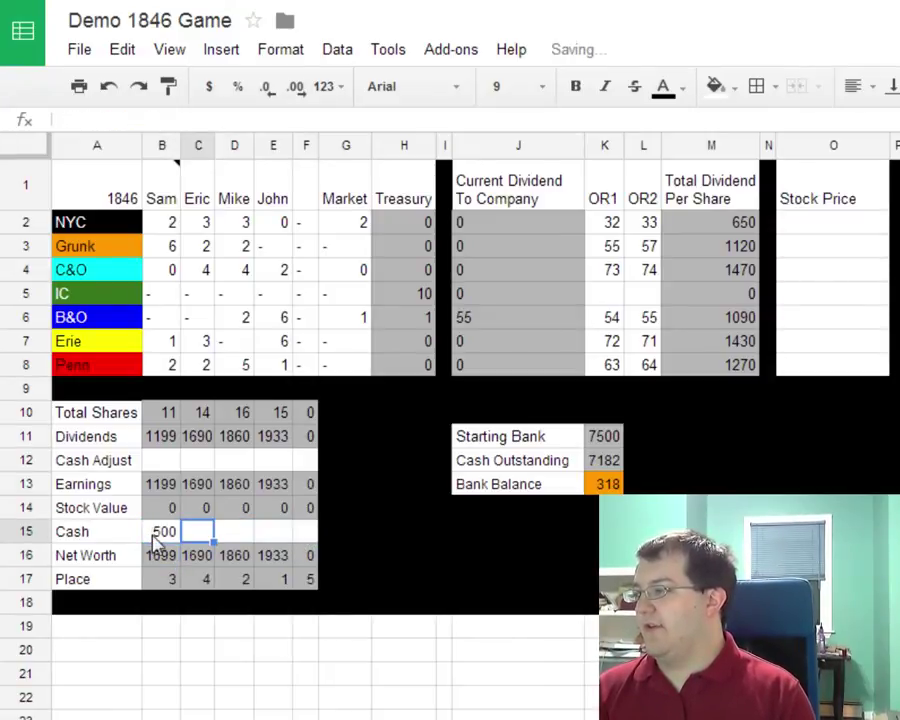
text(15)
key(Tab)
text(15)
key(BackSpace)
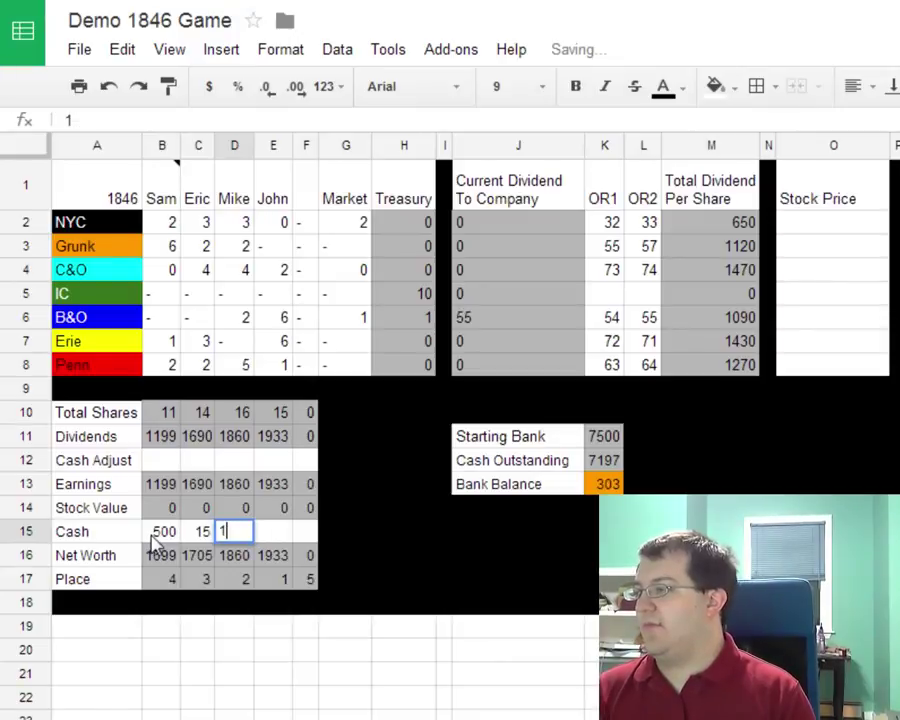
text(6)
key(Tab)
text(2)
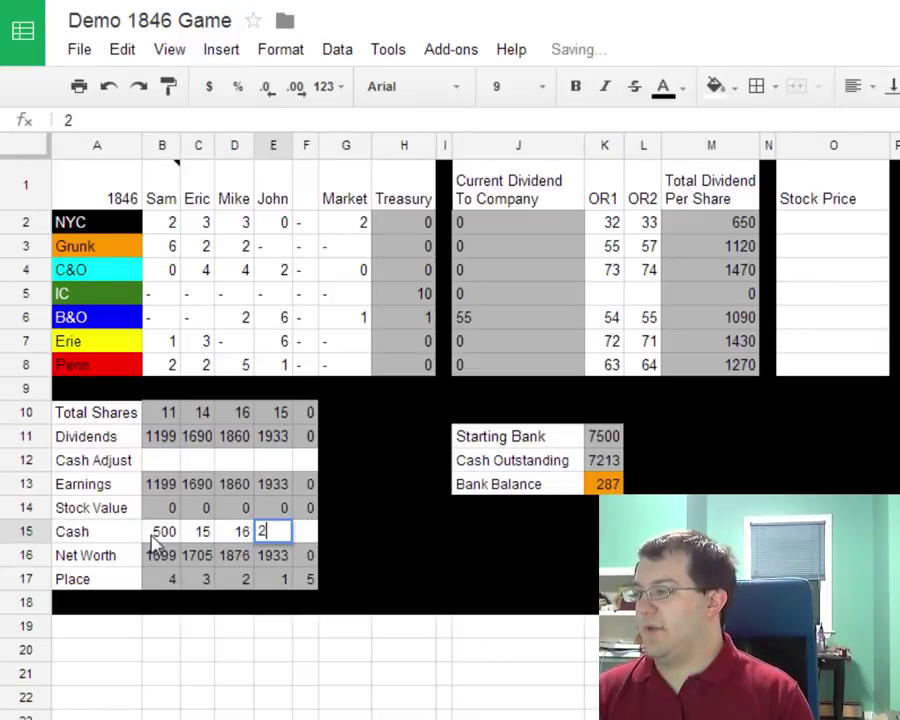
text(1)
key(Return)
- Commit the 400 cash entry, busting the bank, and confirm the Bank Balance shows -134
key(Up)
key(Right)
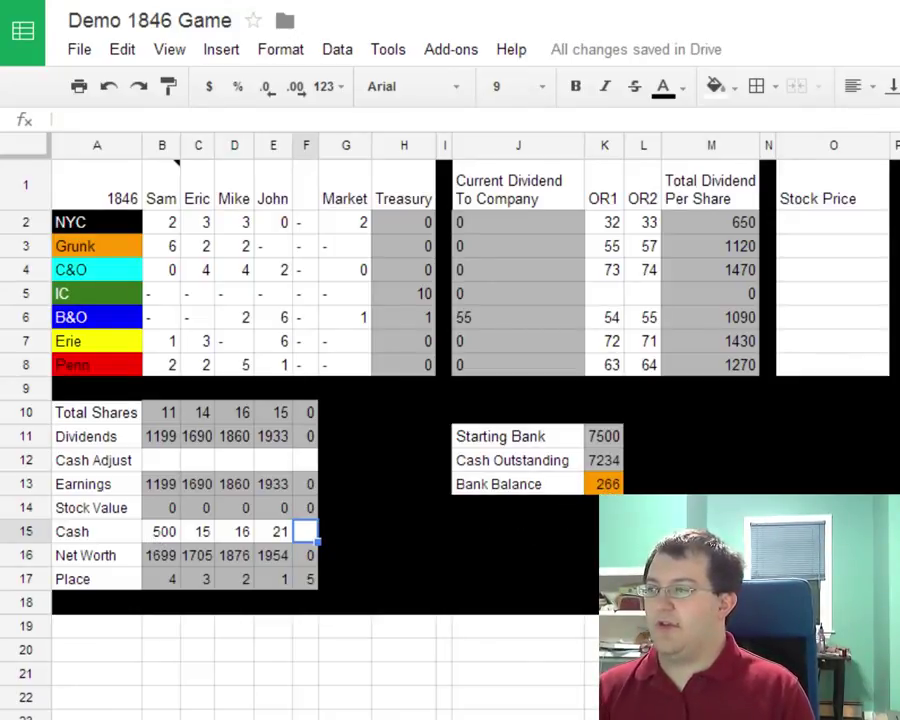
click(700, 600)
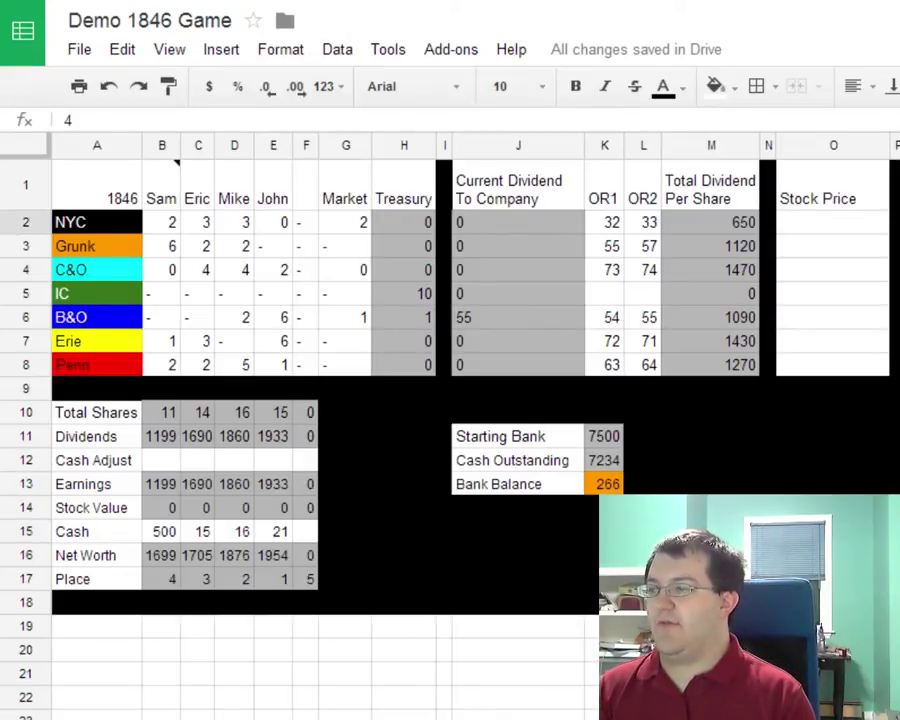
key(Return)
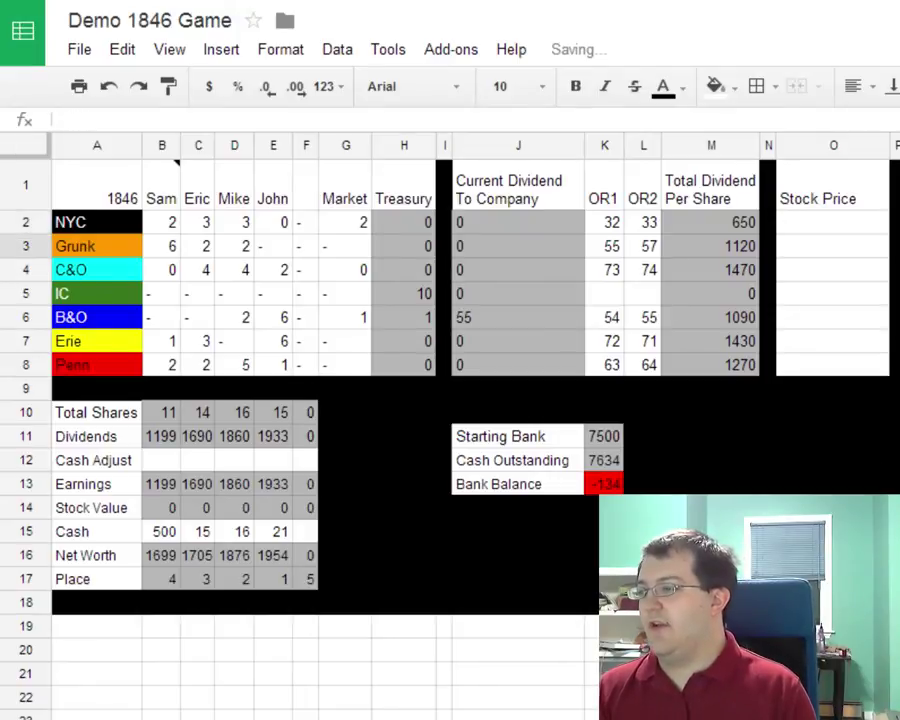
click(604, 486)
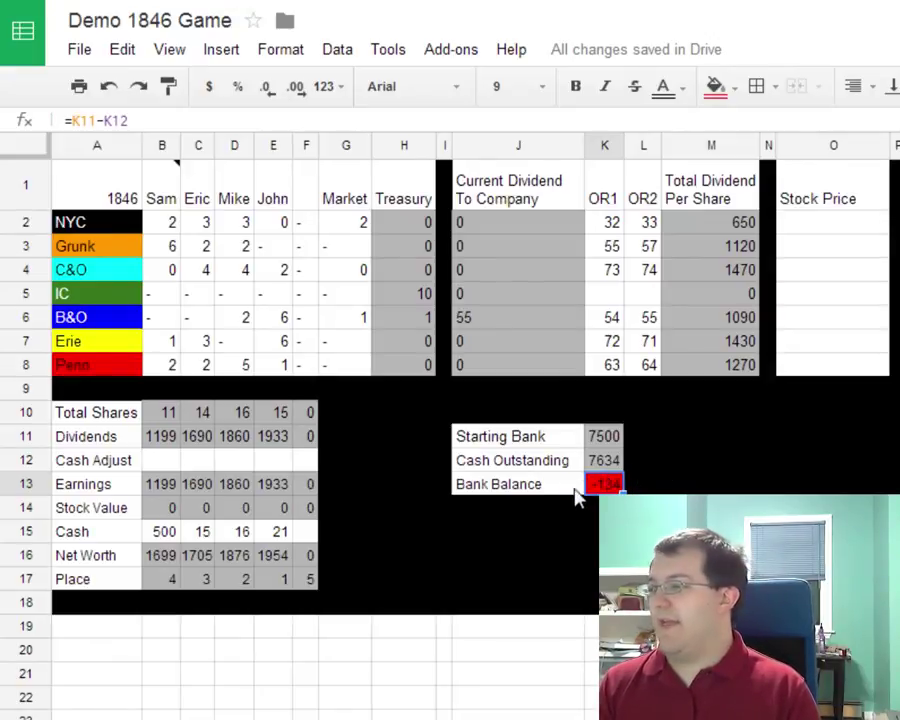
drag(605, 412, 606, 490)
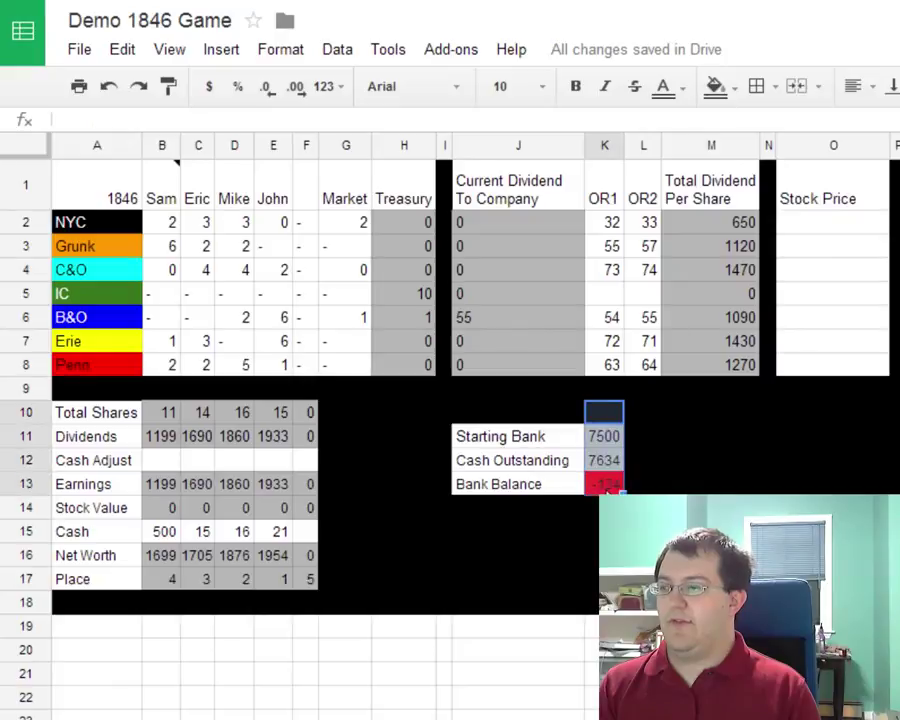
click(605, 484)
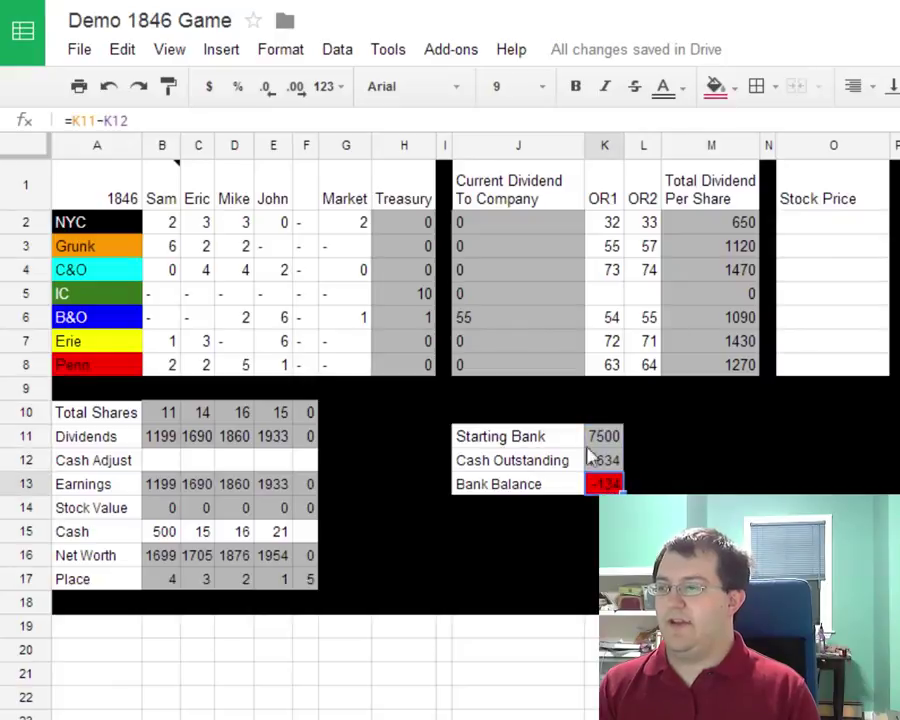
click(545, 487)
click(595, 484)
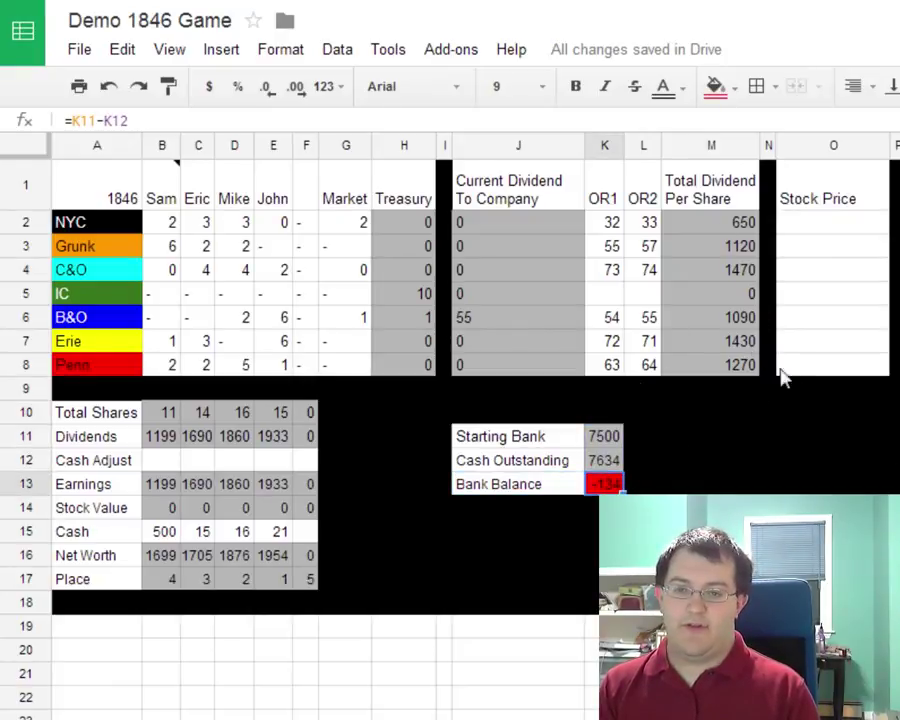
click(160, 533)
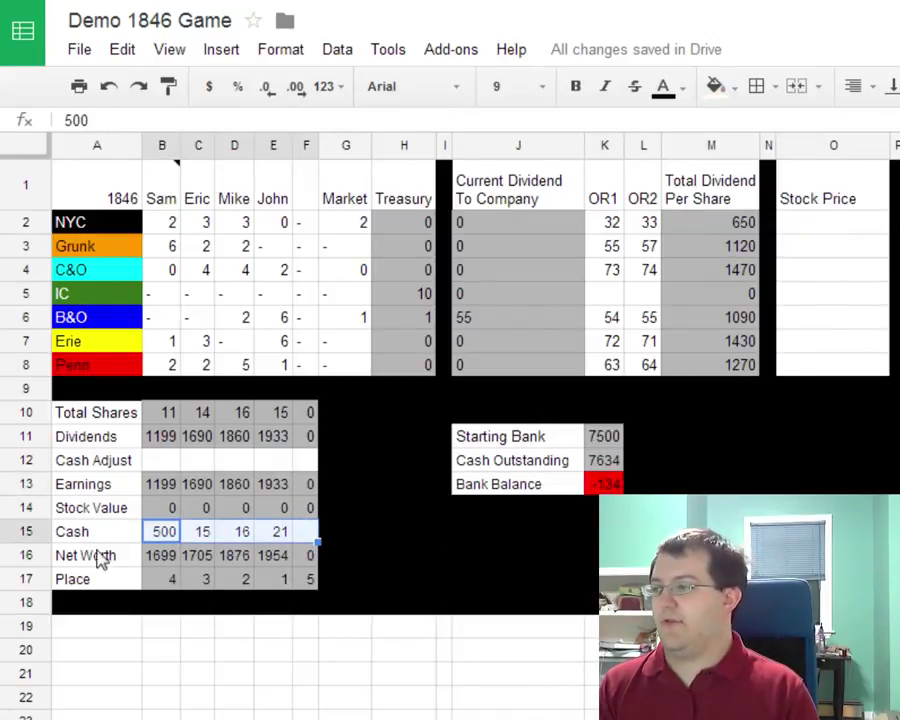
click(603, 484)
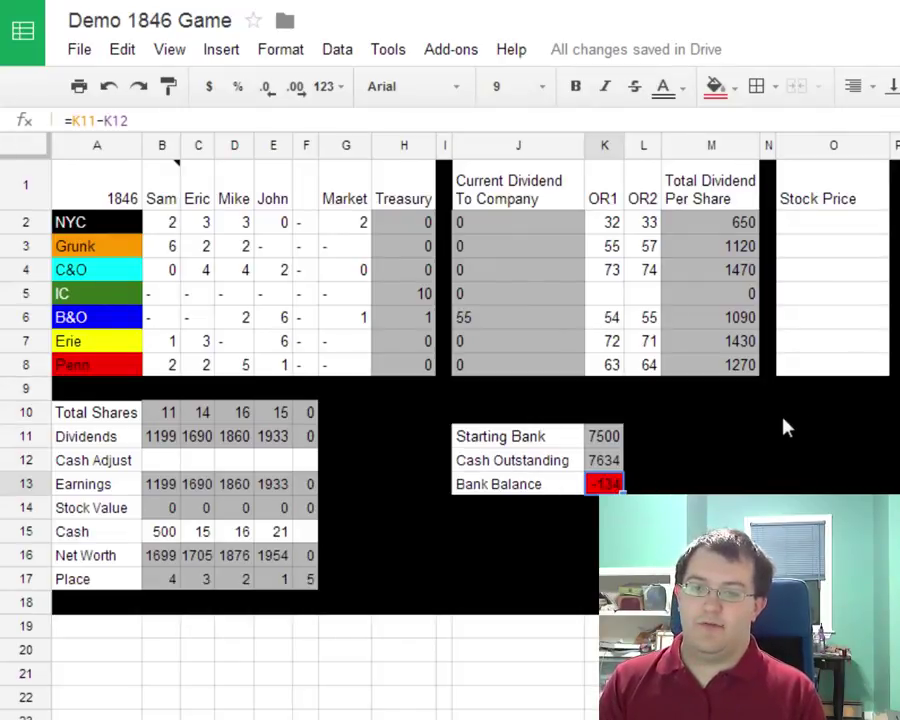
mouse_move(162, 532)
mouse_down()
mouse_move(300, 537)
mouse_move(170, 535)
mouse_up()
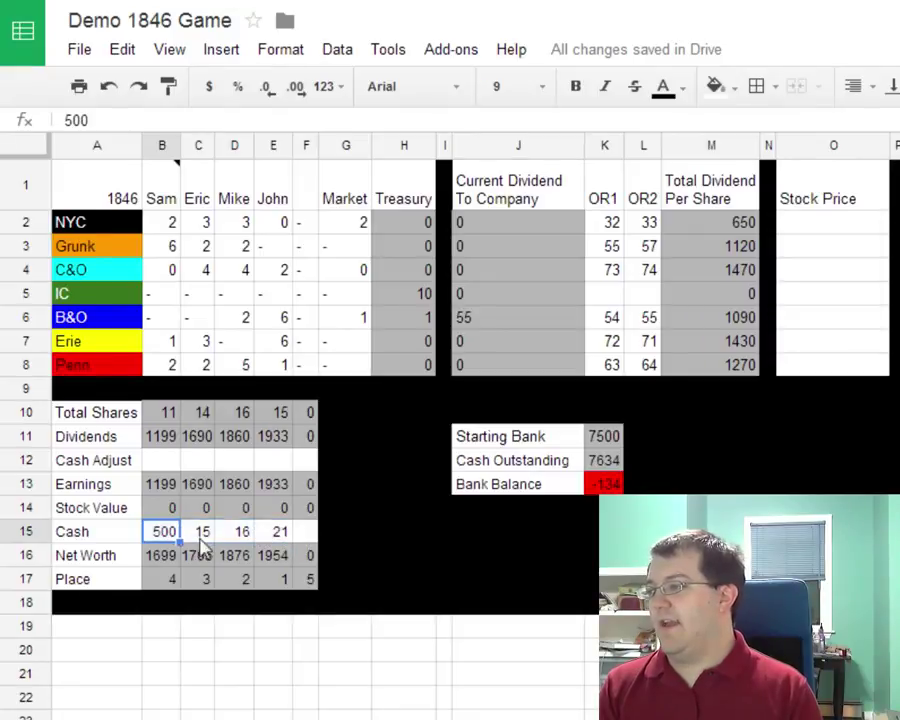
click(815, 226)
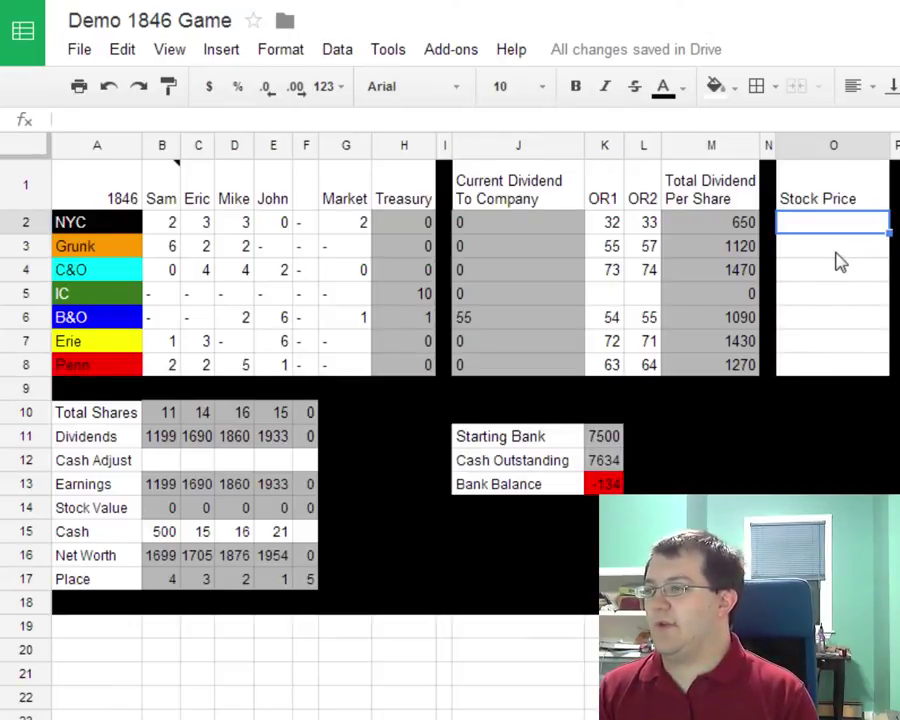
- Enter stock prices 405, 290, 365, 165, 350 and 150 for NYC, Grunk, C&O, B&O, Erie and Penn, skipping IC
text(405)
key(Return)
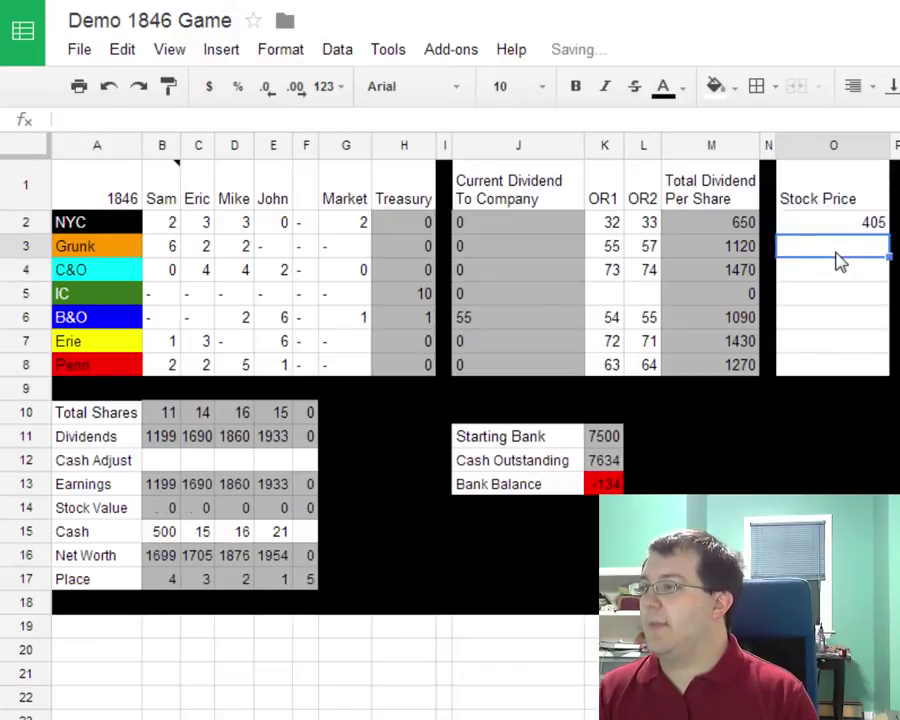
text(290)
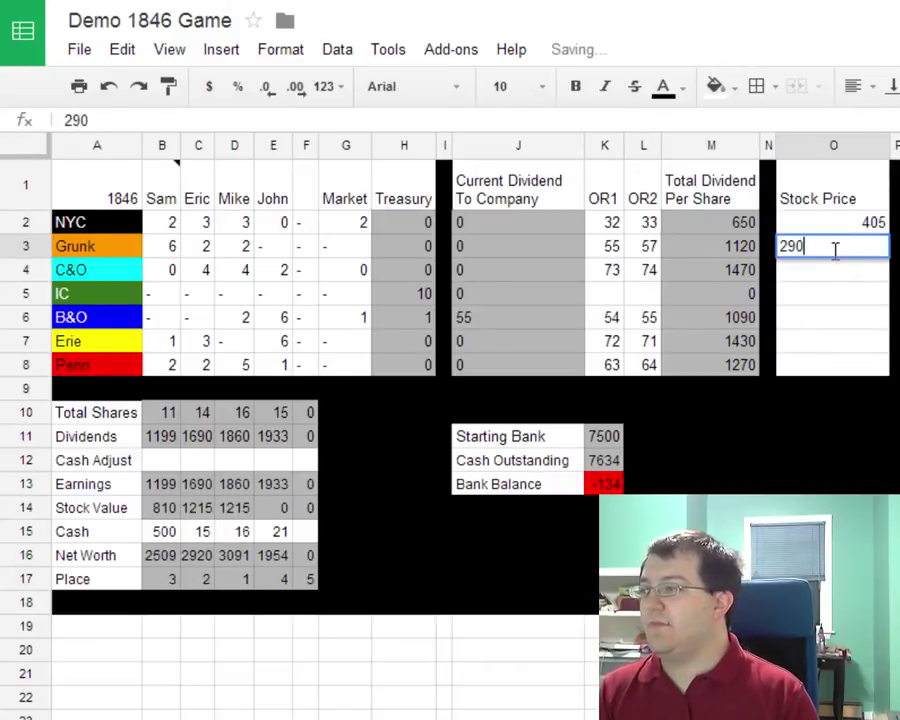
key(Return)
text(36)
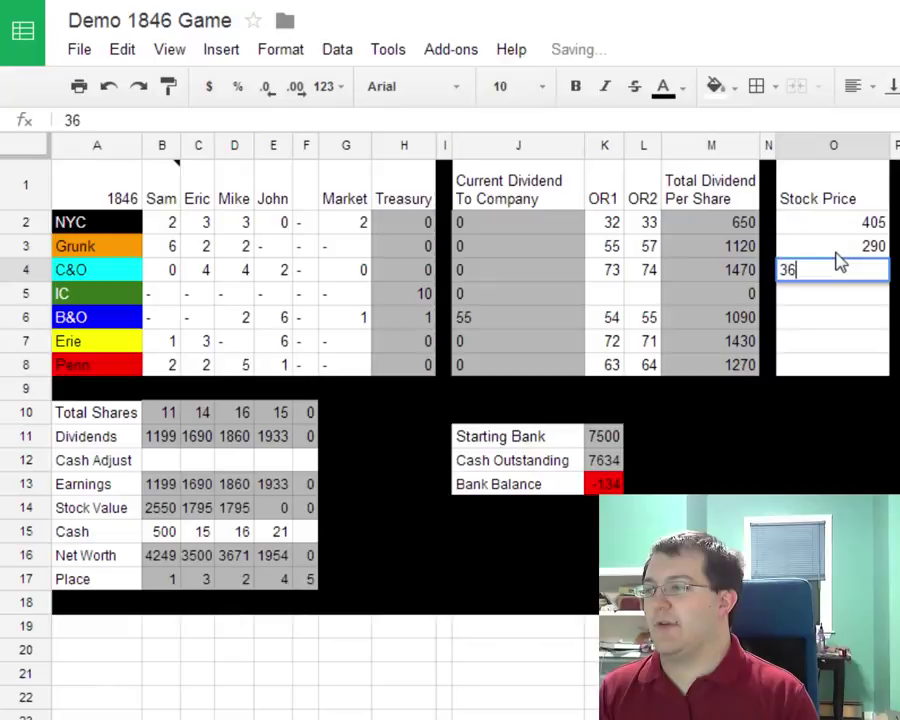
text(5)
key(Return)
key(Return)
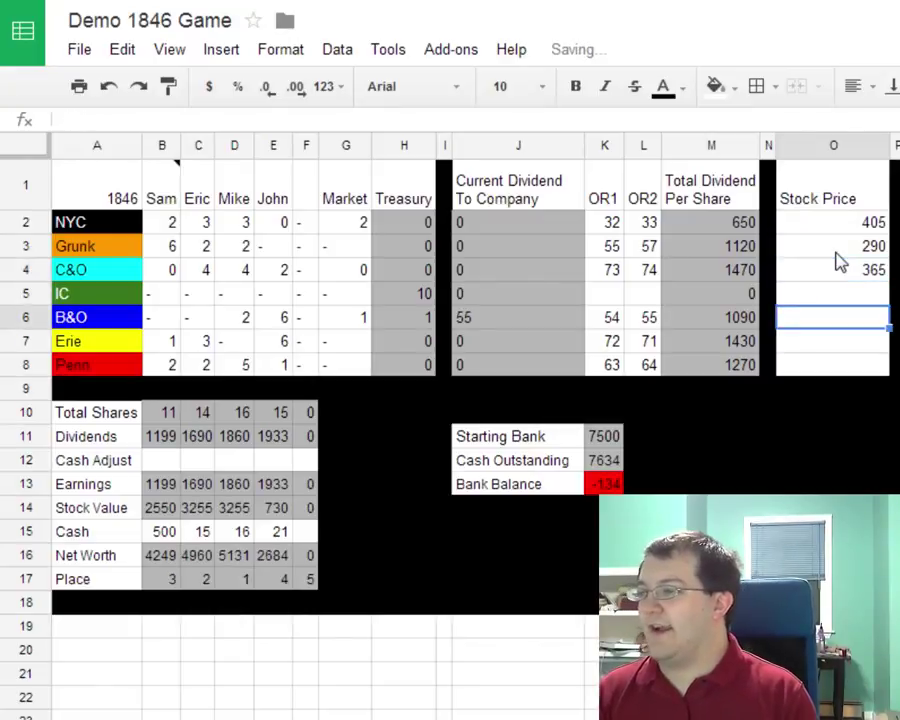
text(165)
key(Return)
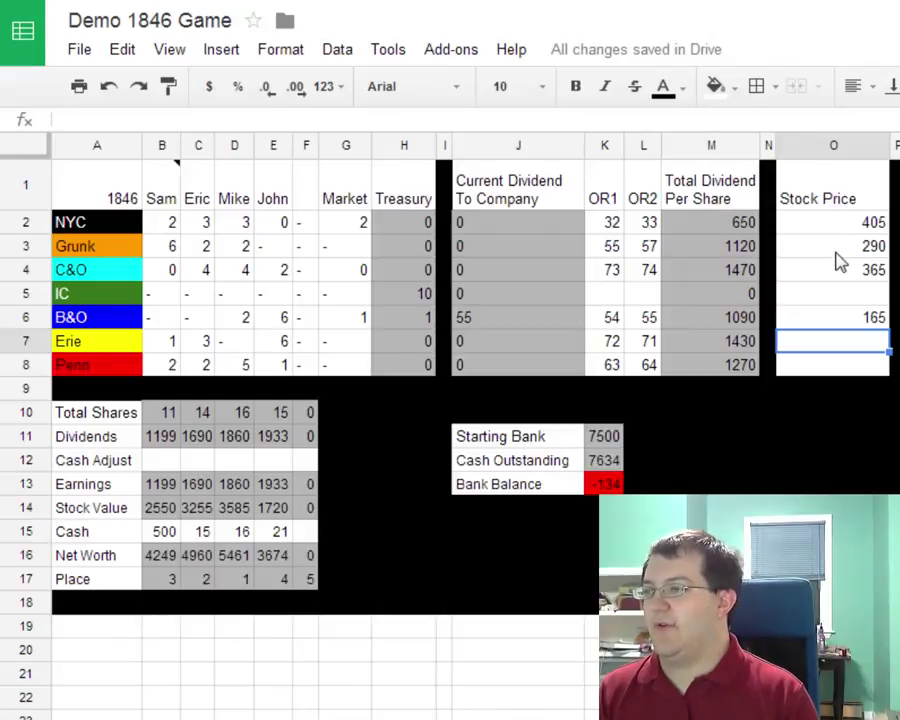
text(350)
key(Return)
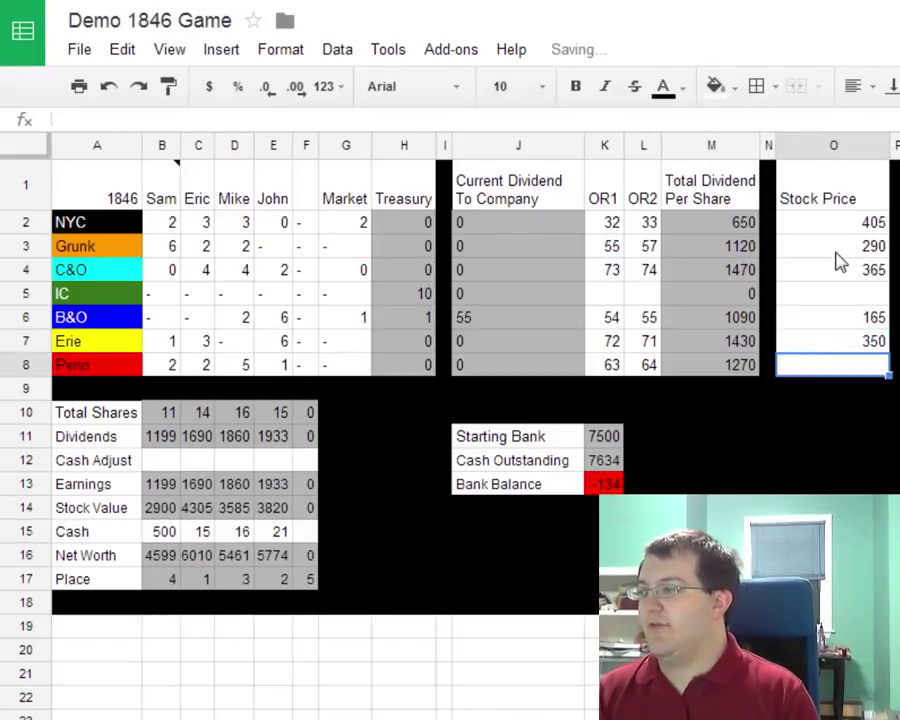
text(150)
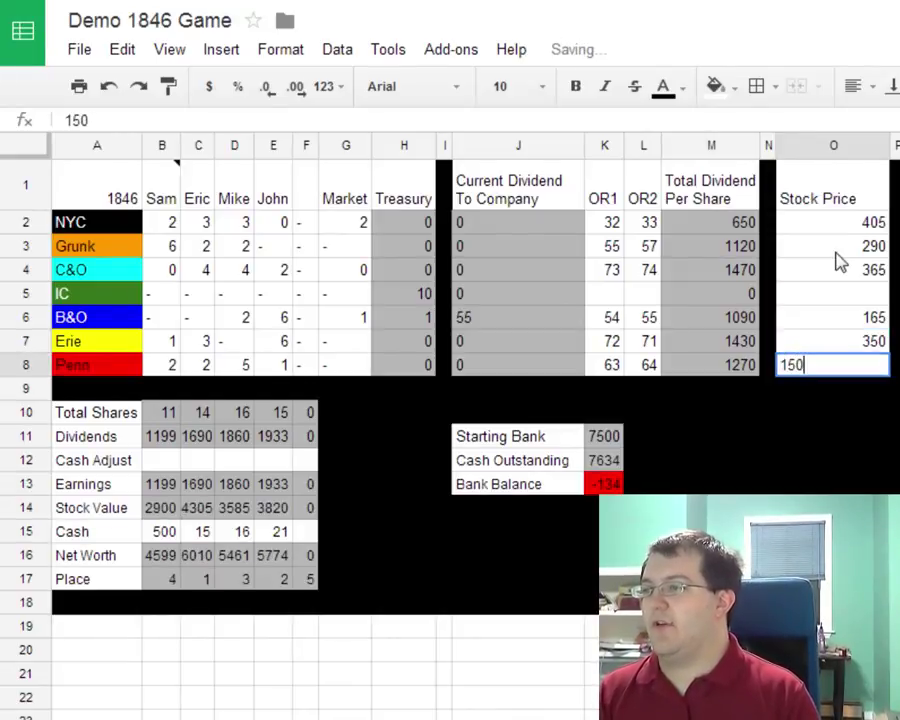
key(Return)
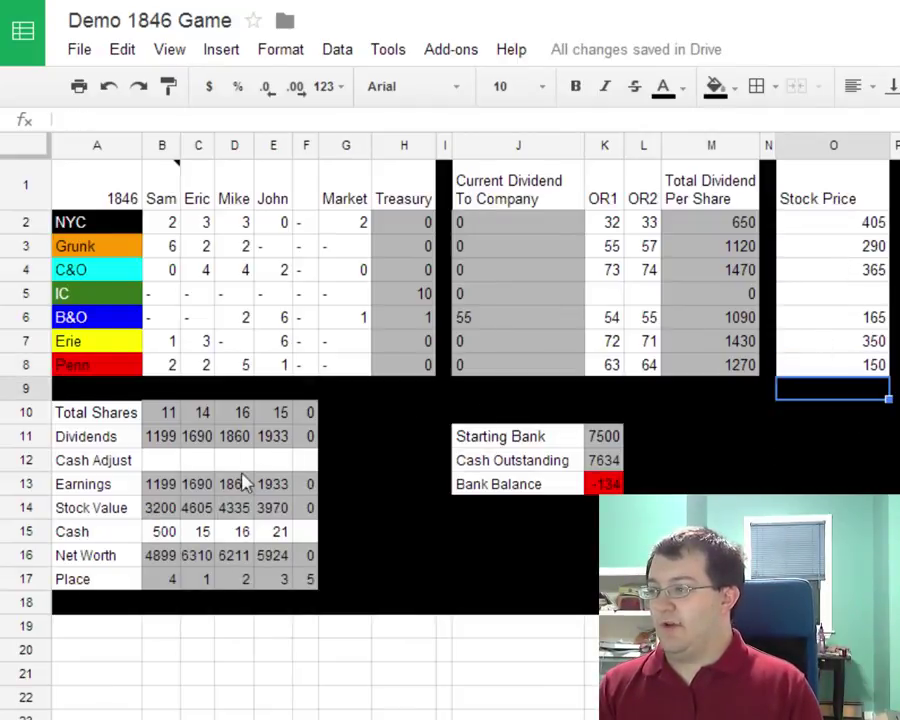
drag(163, 537, 311, 538)
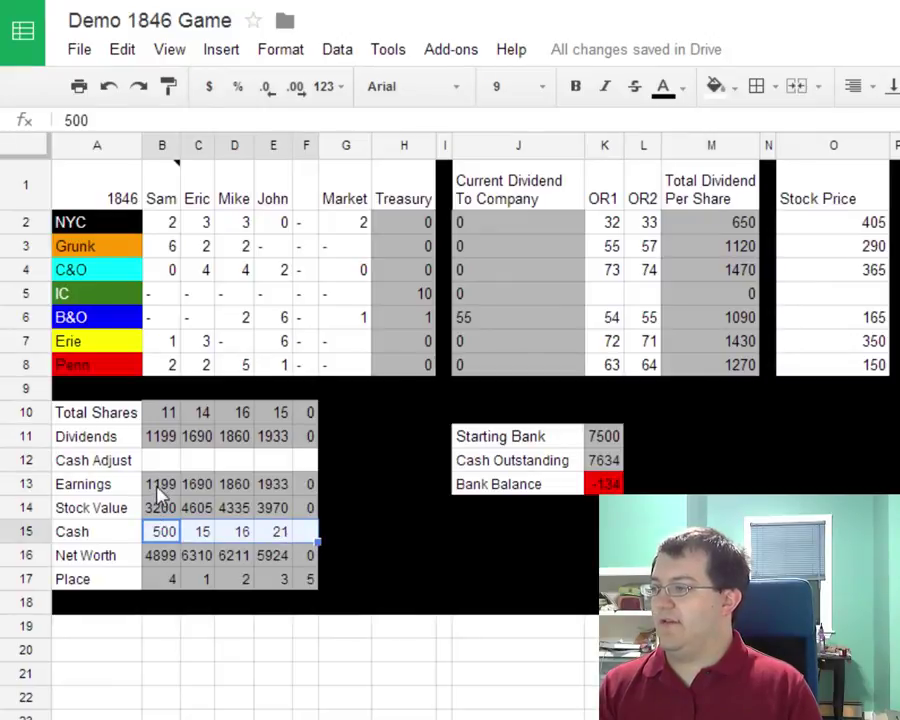
drag(163, 487, 306, 490)
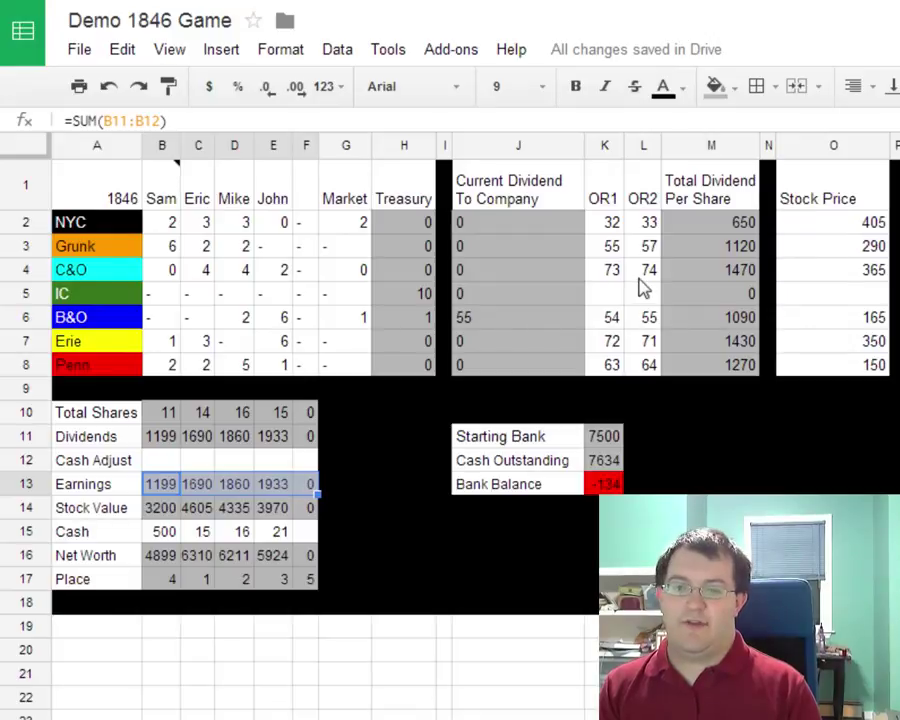
drag(161, 509, 305, 512)
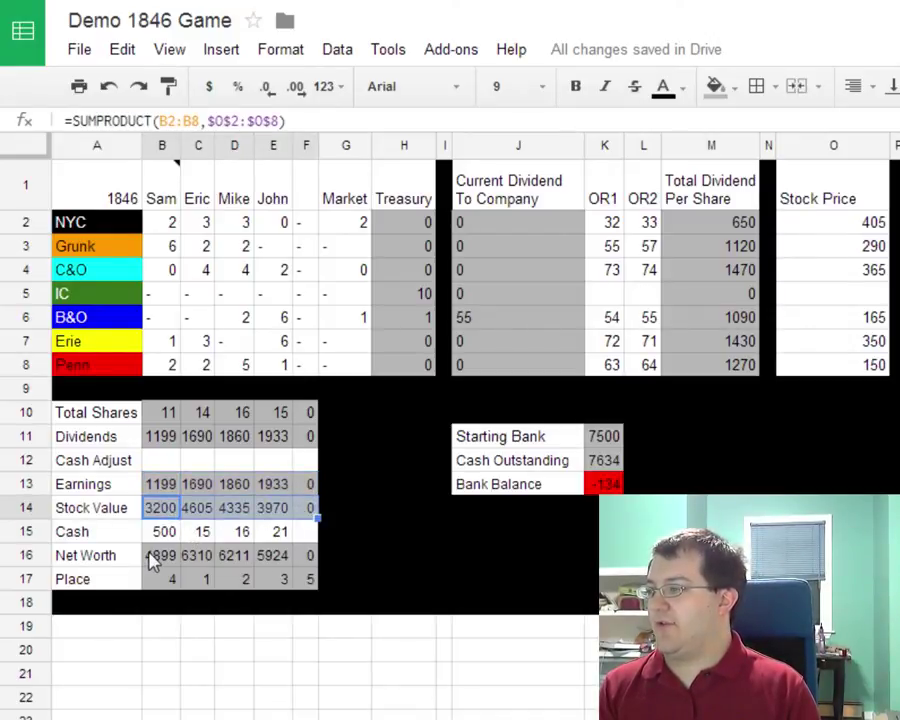
drag(153, 557, 275, 560)
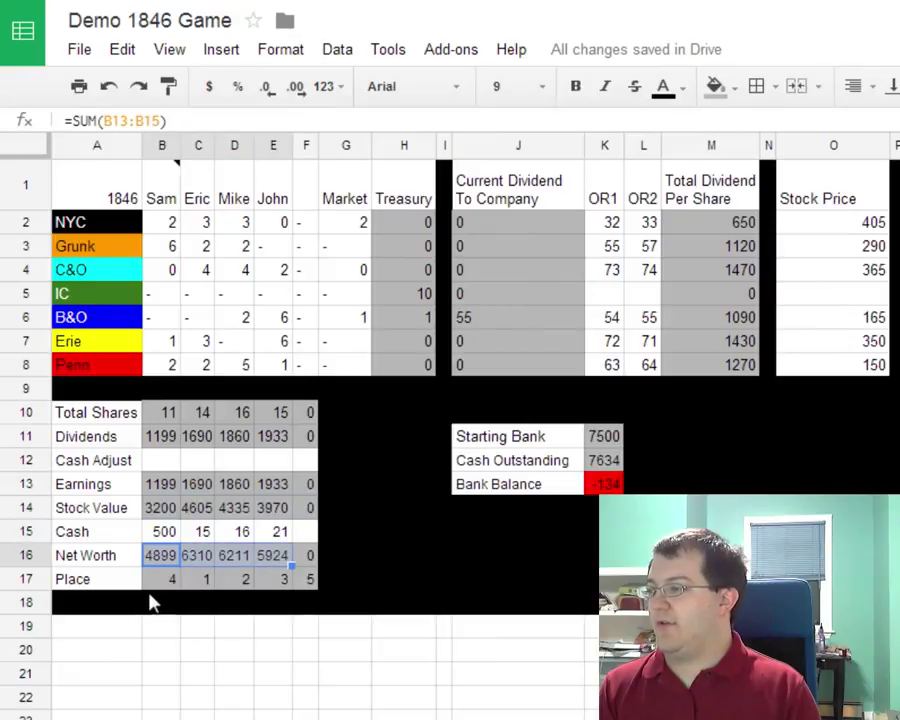
click(205, 588)
click(241, 589)
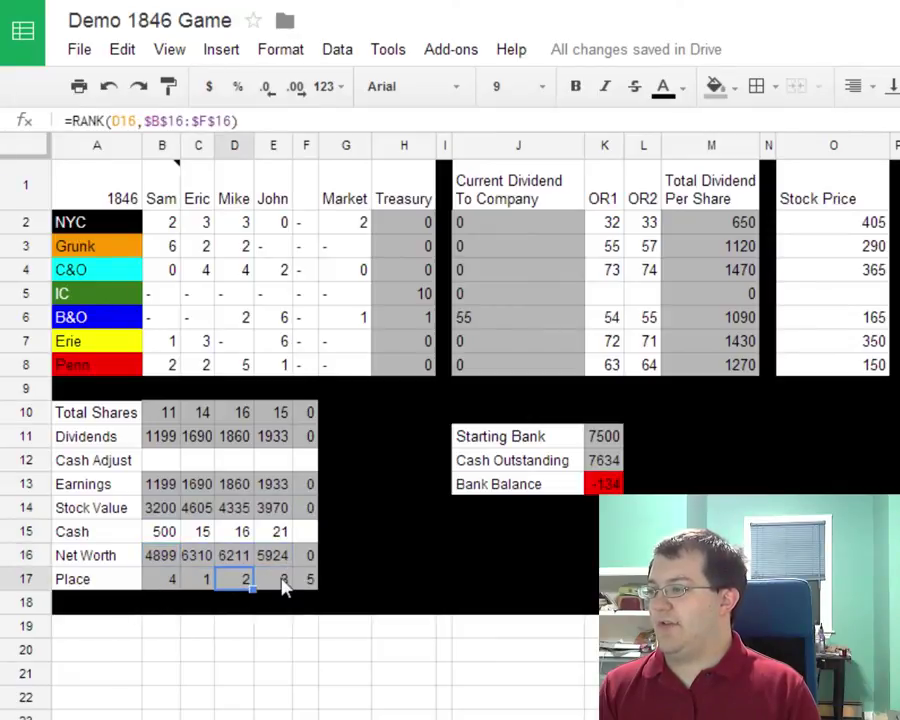
click(283, 589)
click(172, 584)
click(306, 586)
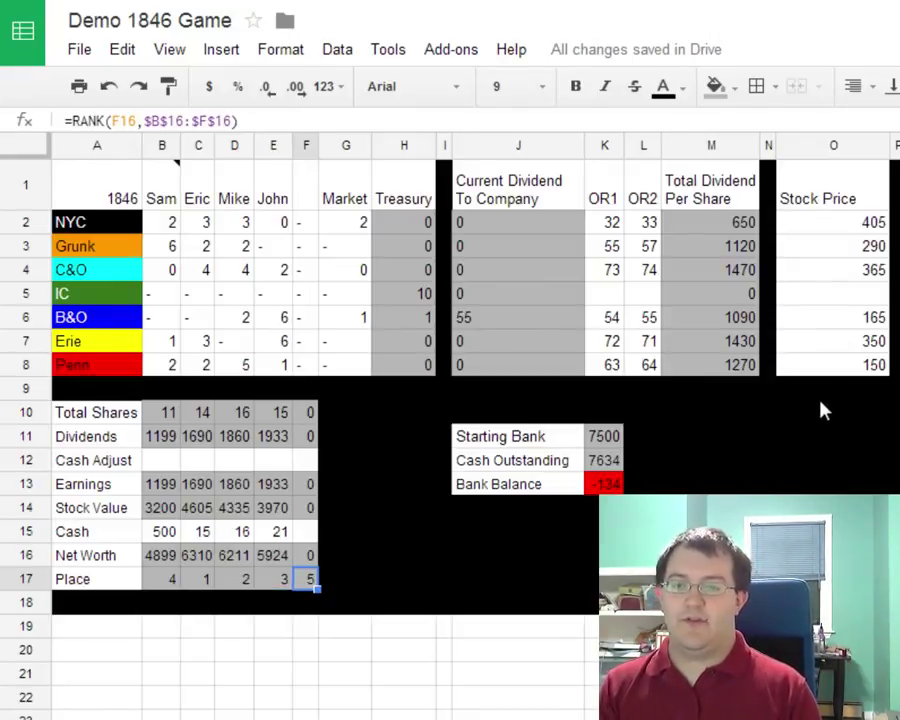
click(163, 460)
click(198, 462)
click(162, 460)
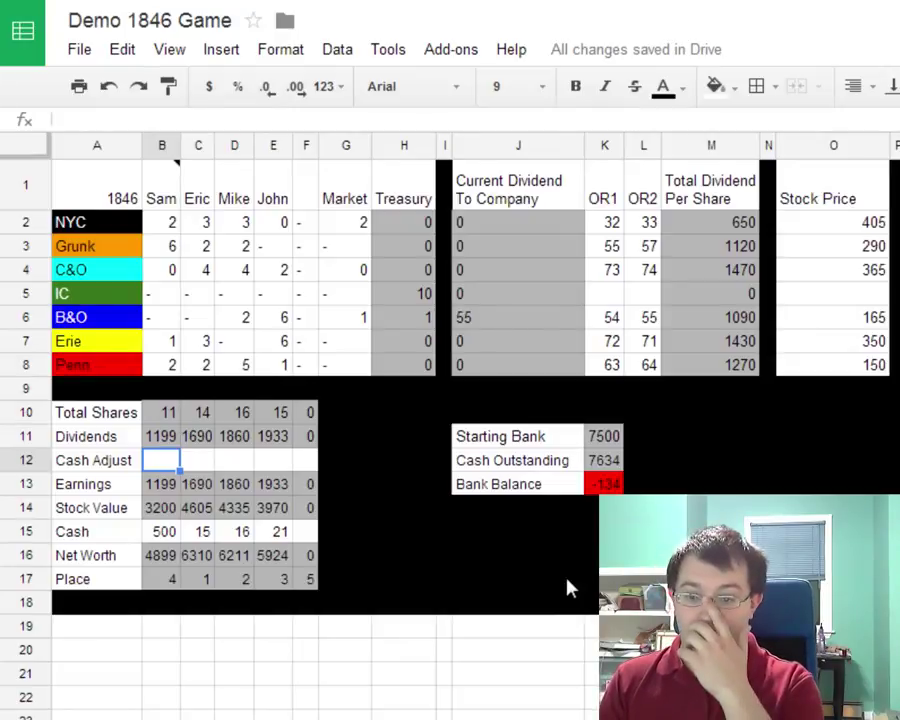
click(110, 187)
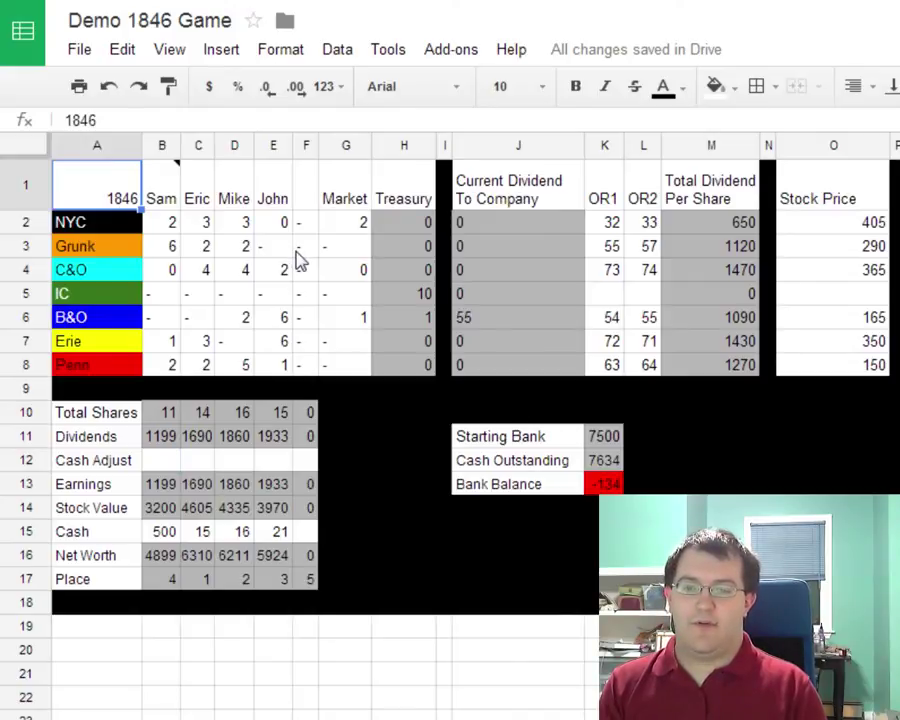